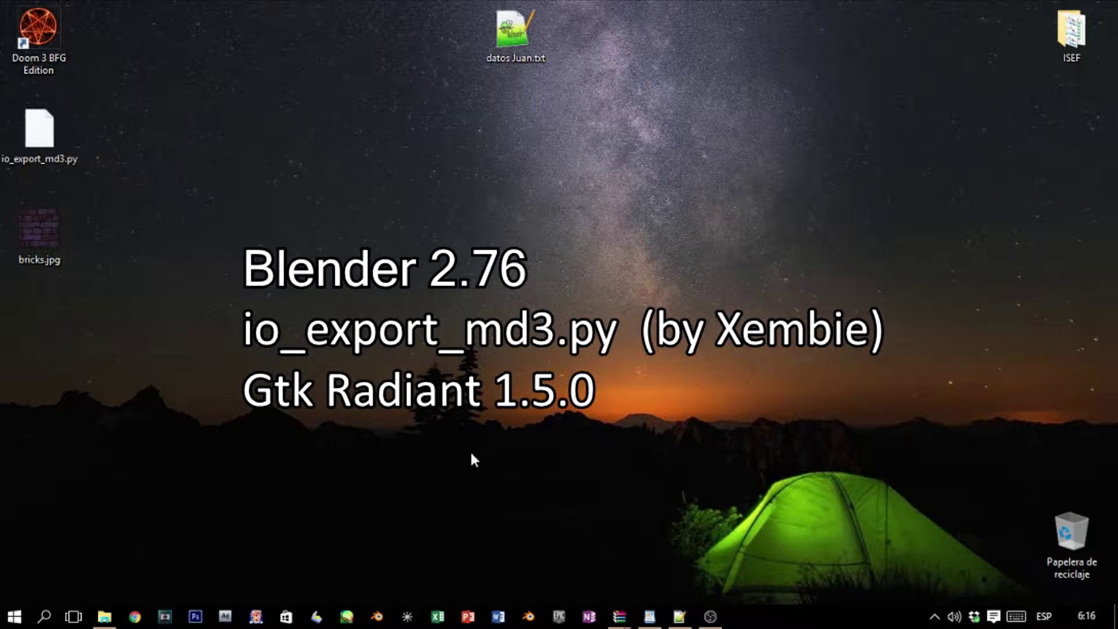
- Launch Blender 2.76 and minimize its window to return to the desktop
{"action": "left_click", "coordinate": [377, 617]}
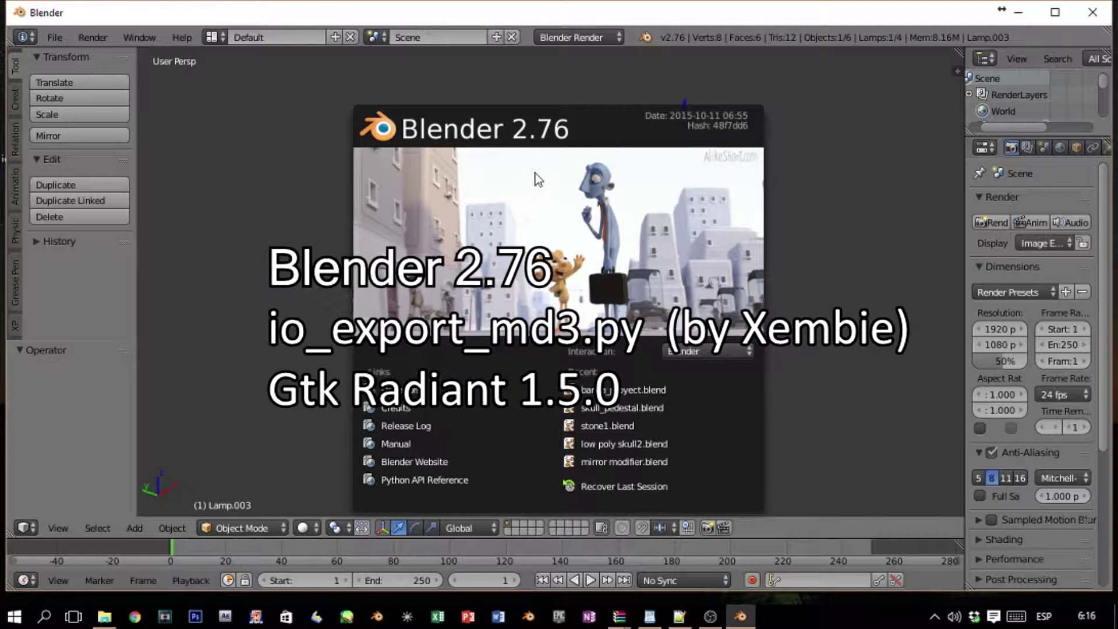
{"action": "left_click", "coordinate": [1019, 12]}
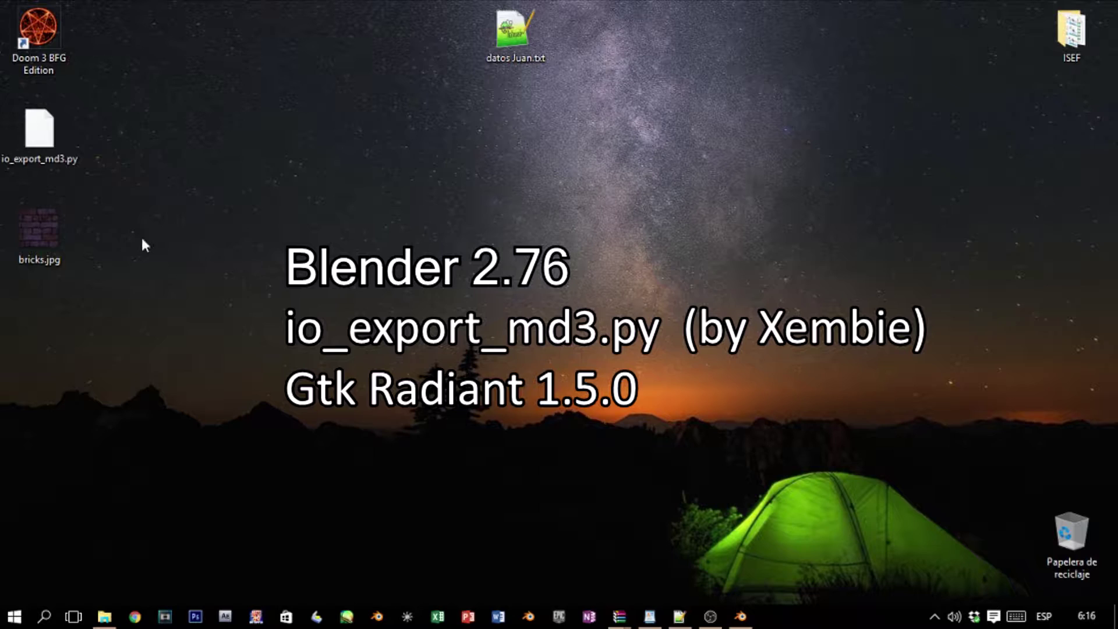
{"action": "left_click", "coordinate": [39, 131]}
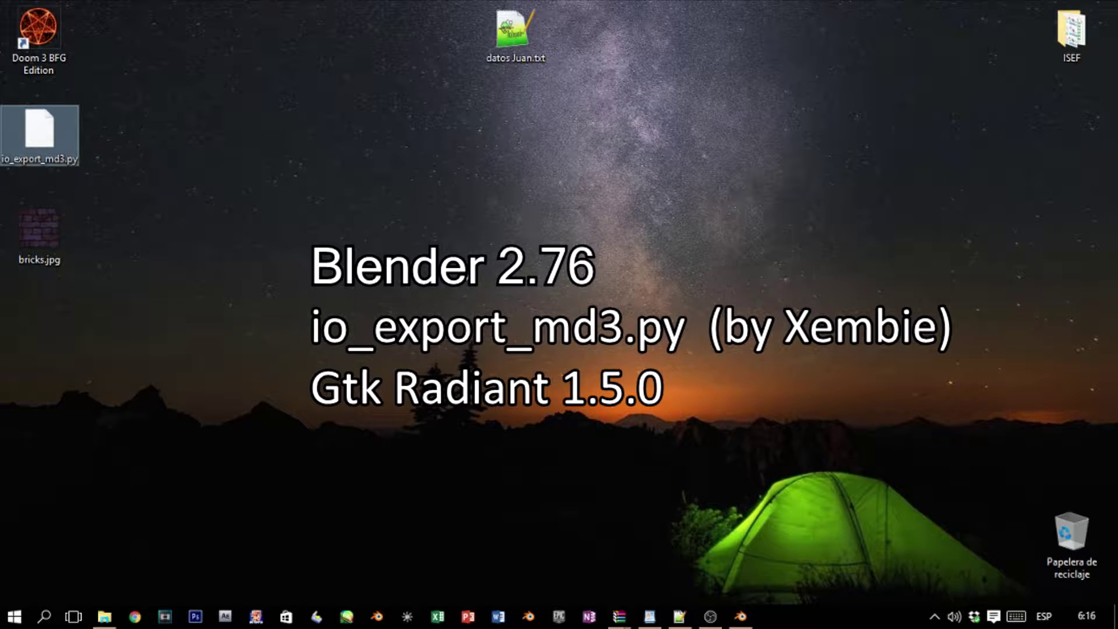
{"action": "left_click", "coordinate": [740, 617]}
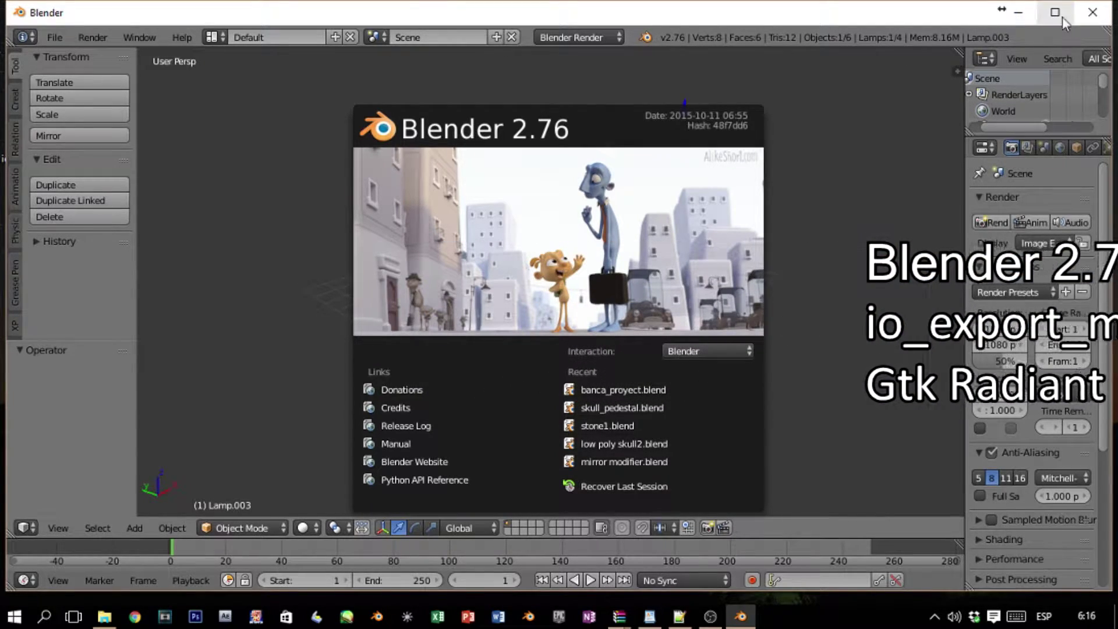
{"action": "left_click", "coordinate": [1021, 14]}
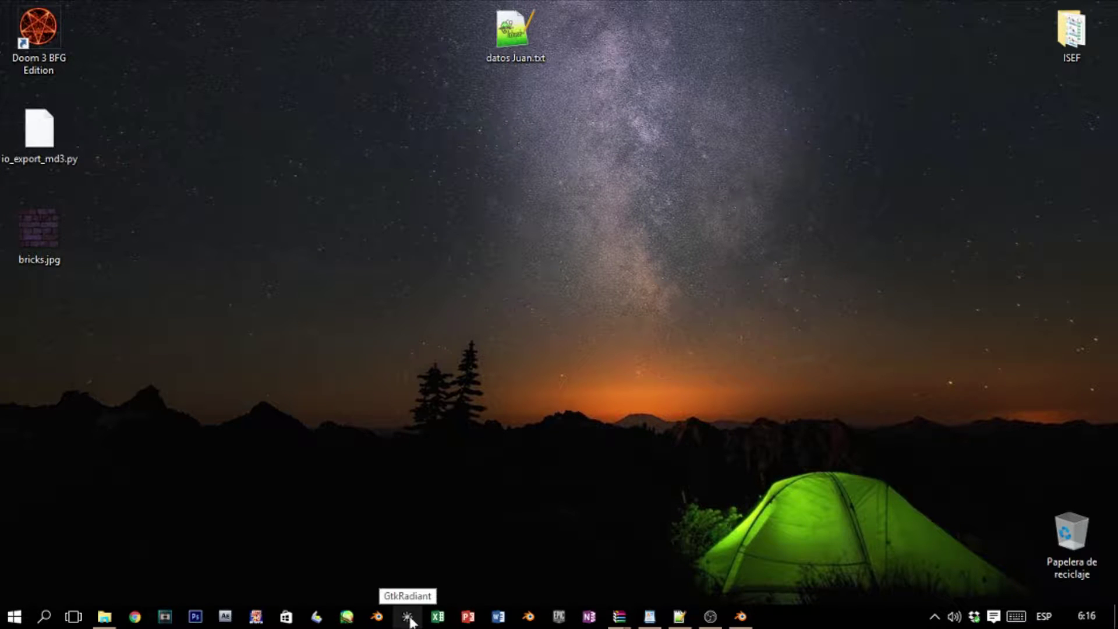
{"action": "left_click_drag", "start_coordinate": [486, 350], "coordinate": [655, 451]}
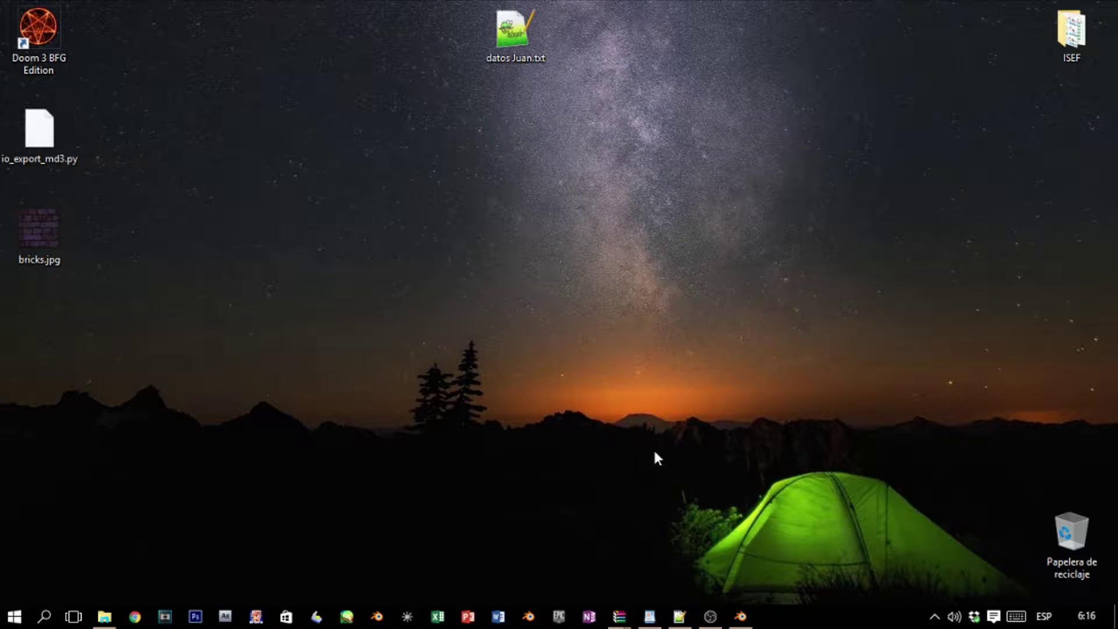
{"action": "left_click_drag", "start_coordinate": [653, 507], "coordinate": [303, 428]}
{"action": "left_click_drag", "start_coordinate": [343, 405], "coordinate": [146, 330]}
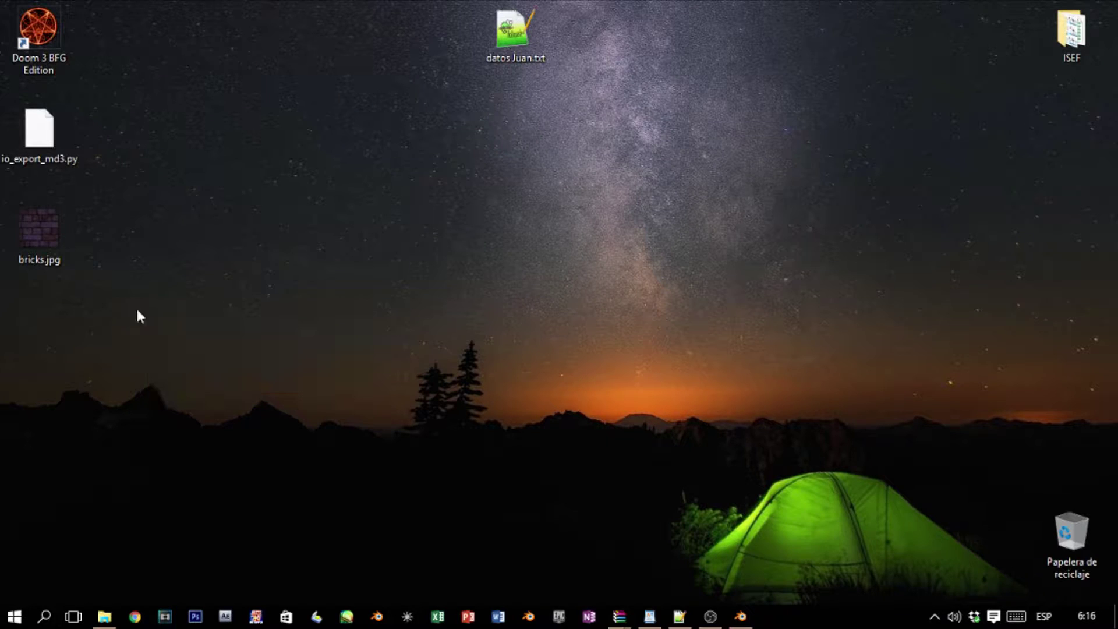
{"action": "left_click", "coordinate": [52, 148]}
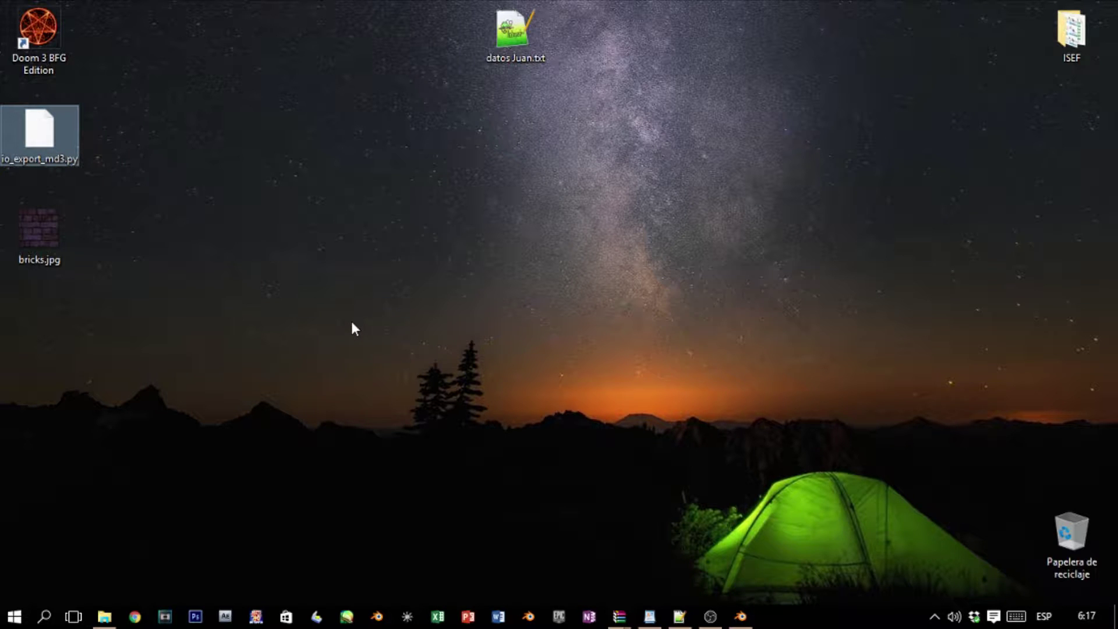
{"action": "left_click_drag", "start_coordinate": [522, 414], "coordinate": [310, 463]}
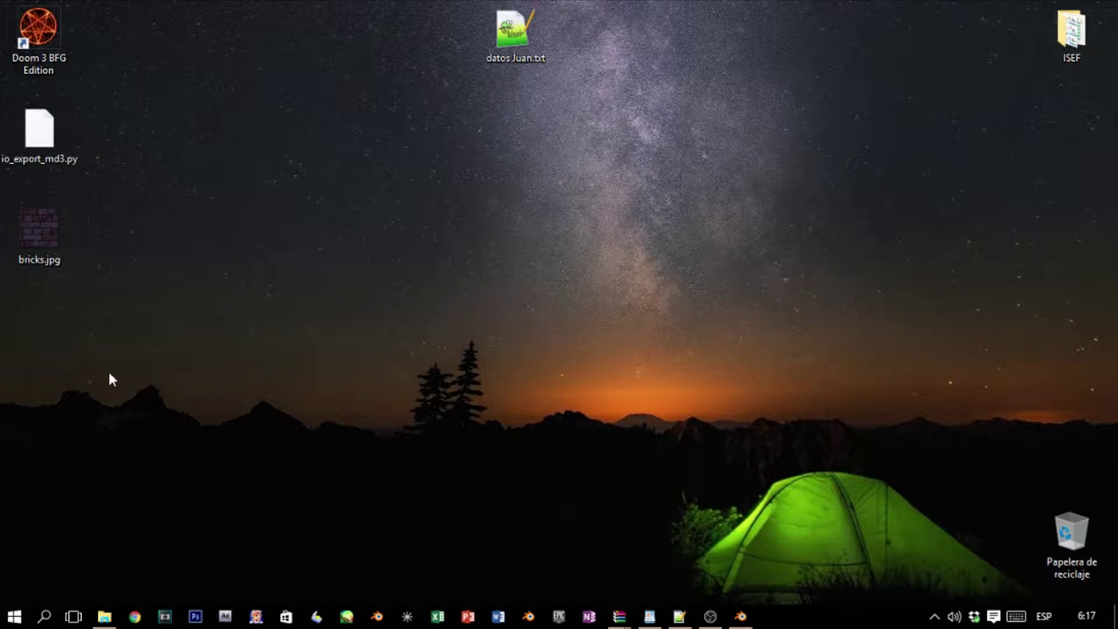
{"action": "left_click_drag", "start_coordinate": [69, 370], "coordinate": [78, 380]}
{"action": "left_click", "coordinate": [740, 616]}
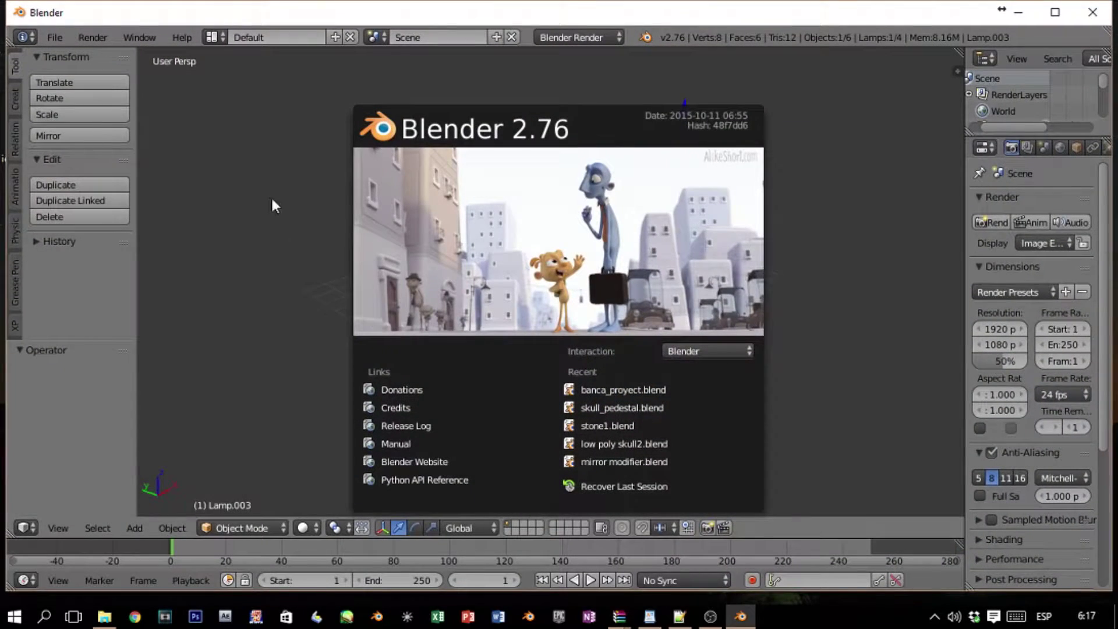
{"action": "left_click", "coordinate": [1025, 12]}
{"action": "left_click_drag", "start_coordinate": [649, 318], "coordinate": [479, 376]}
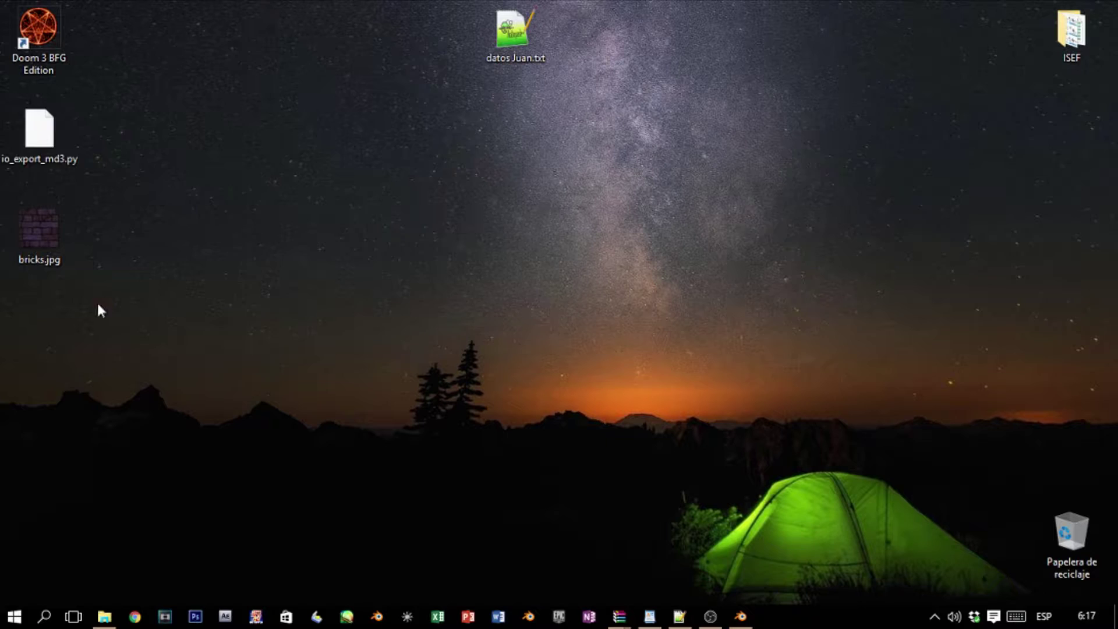
- Copy the io_export_md3.py script file from the desktop
{"action": "left_click", "coordinate": [30, 142]}
{"action": "left_click", "coordinate": [129, 174]}
{"action": "left_click_drag", "start_coordinate": [150, 125], "coordinate": [19, 164]}
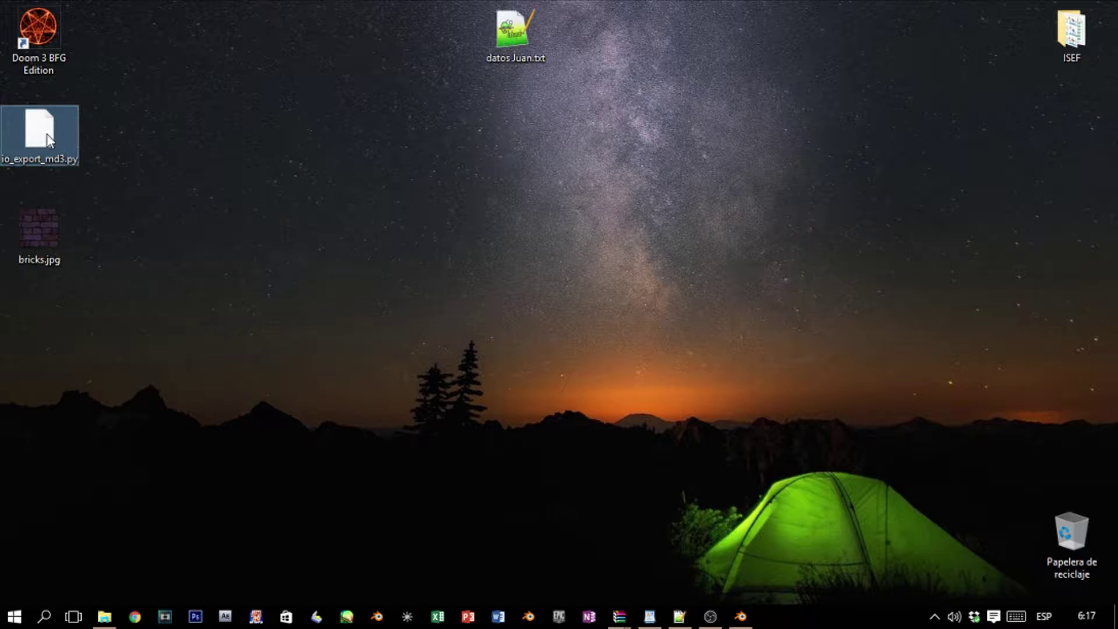
{"action": "right_click", "coordinate": [61, 136]}
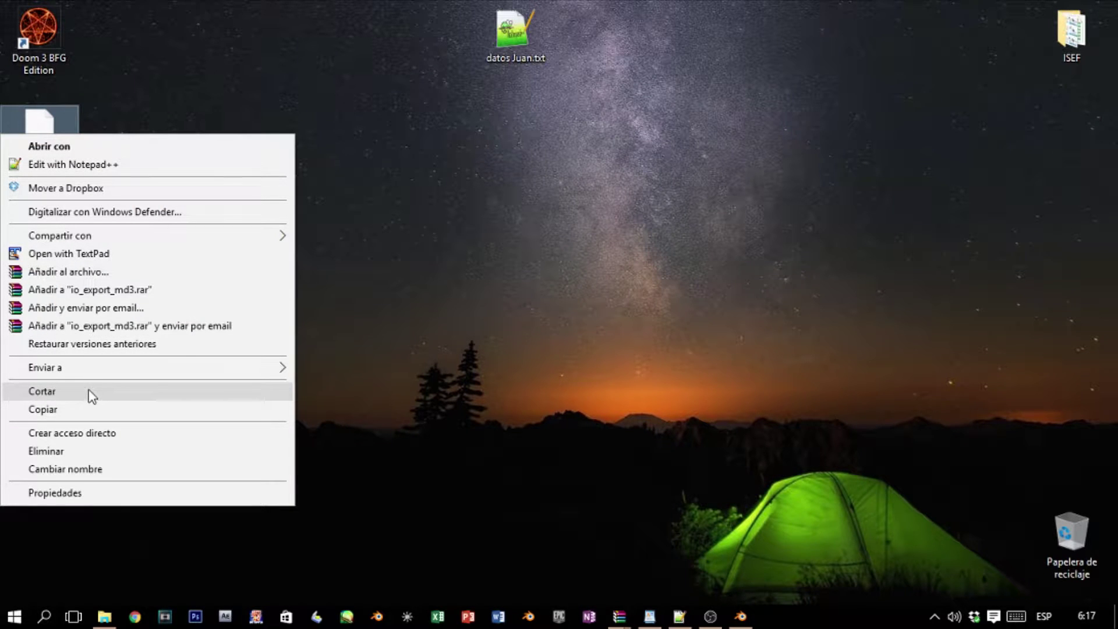
{"action": "left_click", "coordinate": [87, 411]}
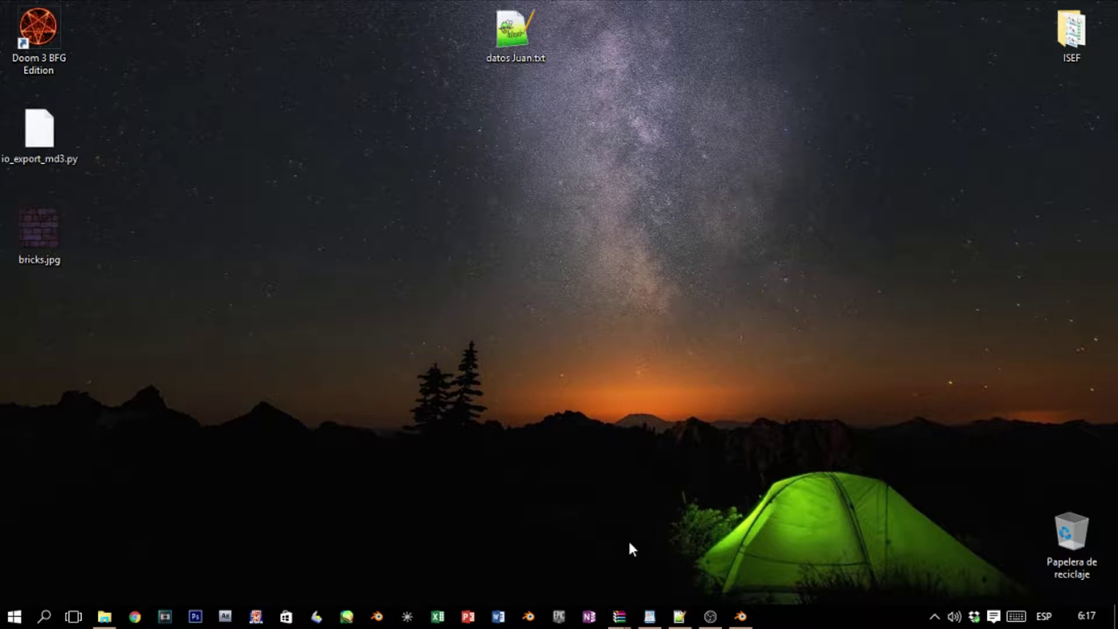
- In File Explorer, open the addons folder under Editor's tools, Blender 2.74, 2.76, scripts
{"action": "left_click", "coordinate": [104, 617]}
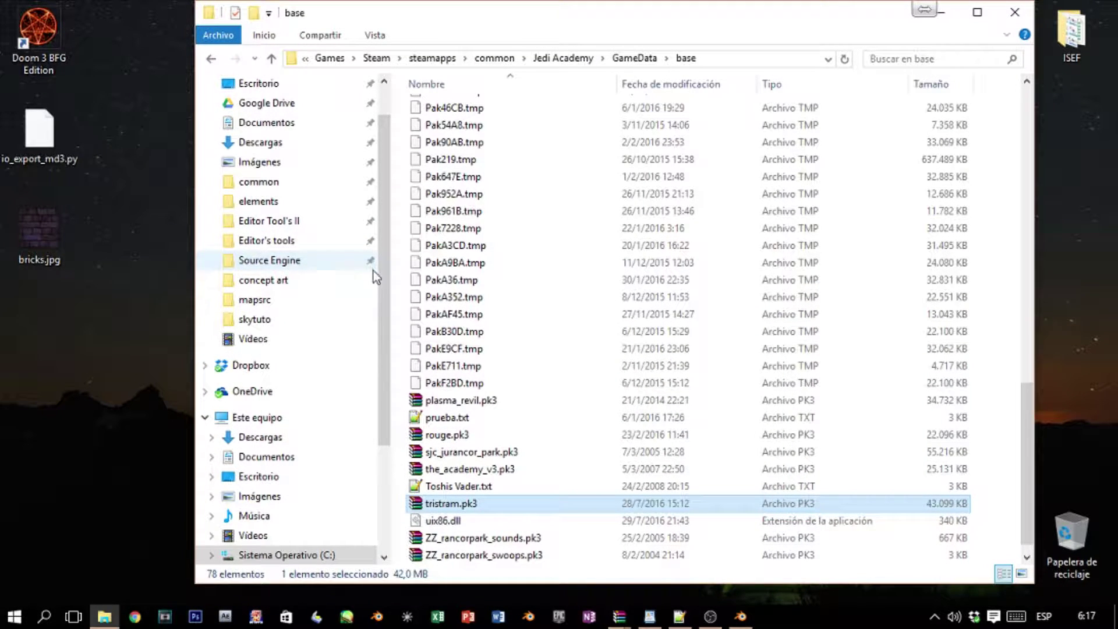
{"action": "left_click_drag", "start_coordinate": [380, 276], "coordinate": [382, 260]}
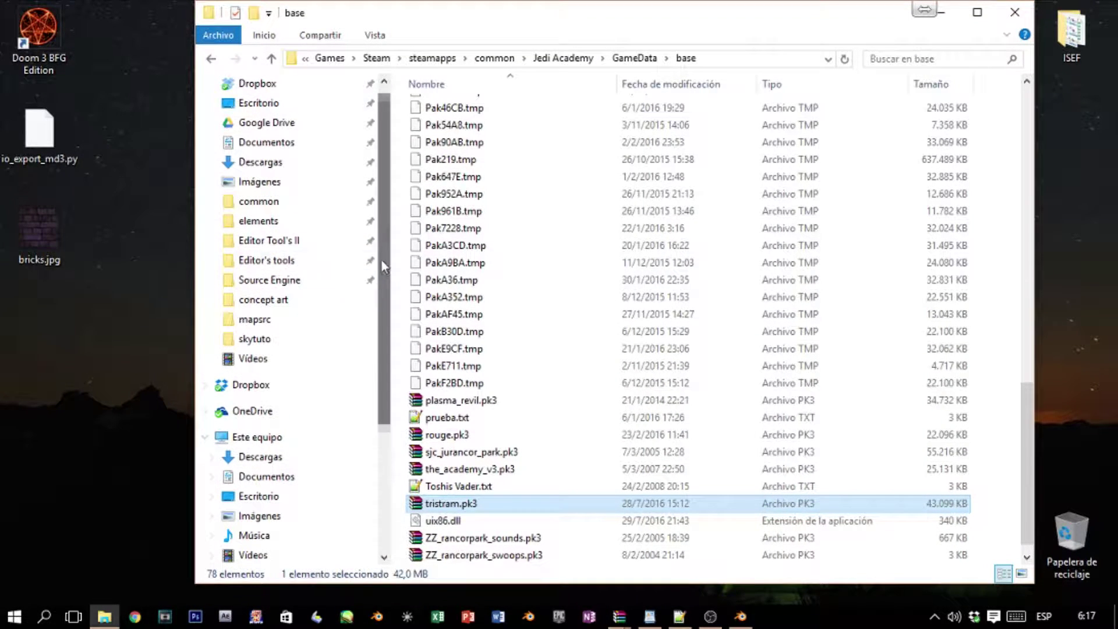
{"action": "left_click", "coordinate": [314, 267]}
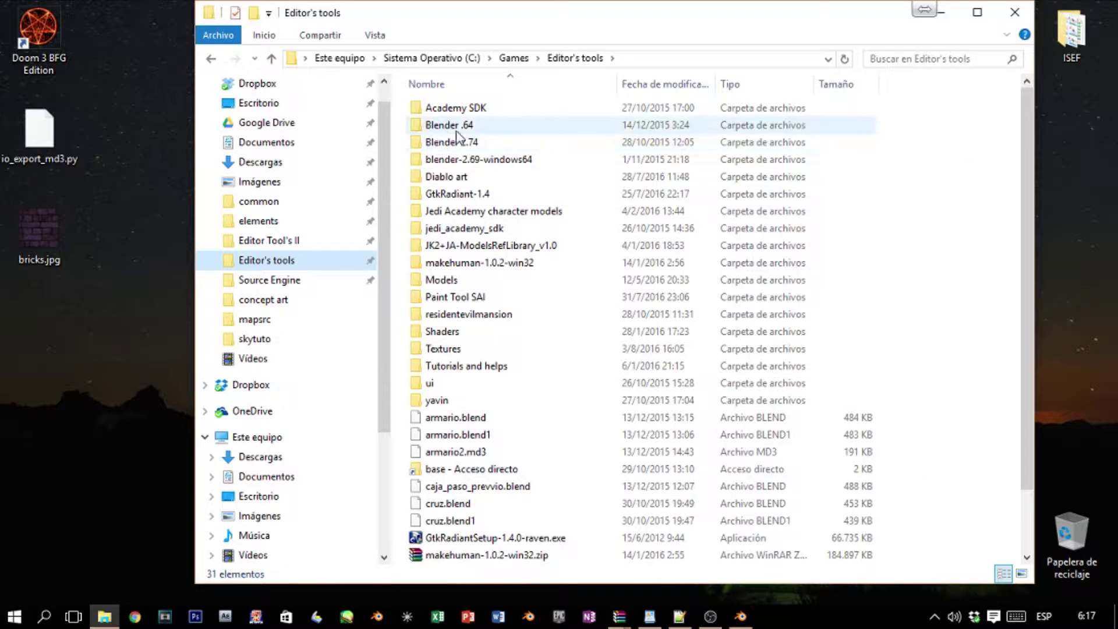
{"action": "double_click", "coordinate": [520, 145]}
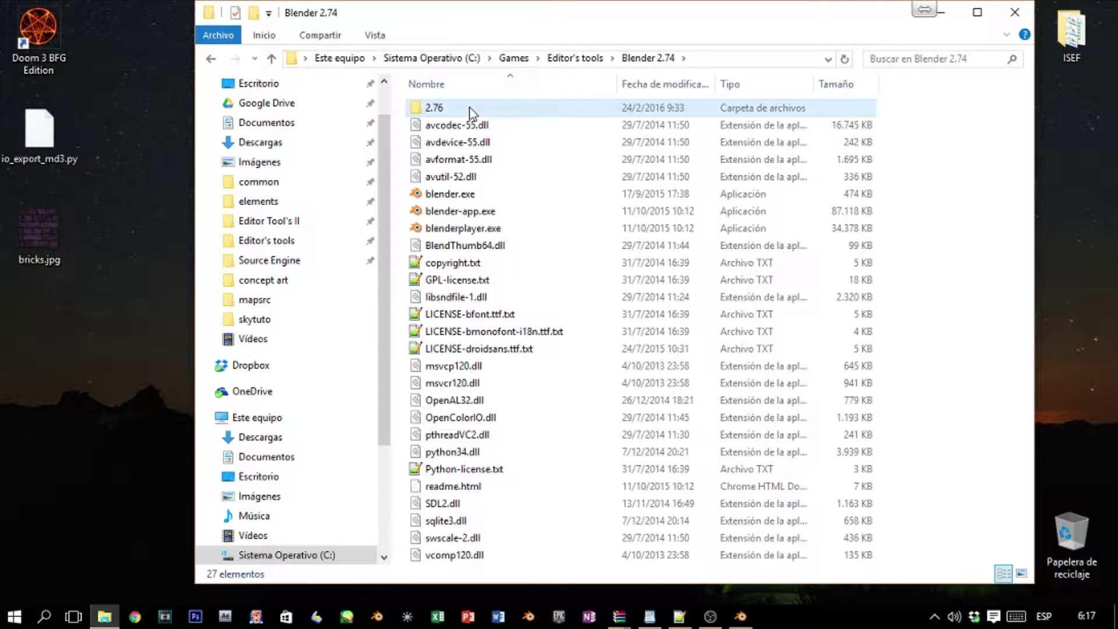
{"action": "double_click", "coordinate": [469, 108]}
{"action": "double_click", "coordinate": [463, 142]}
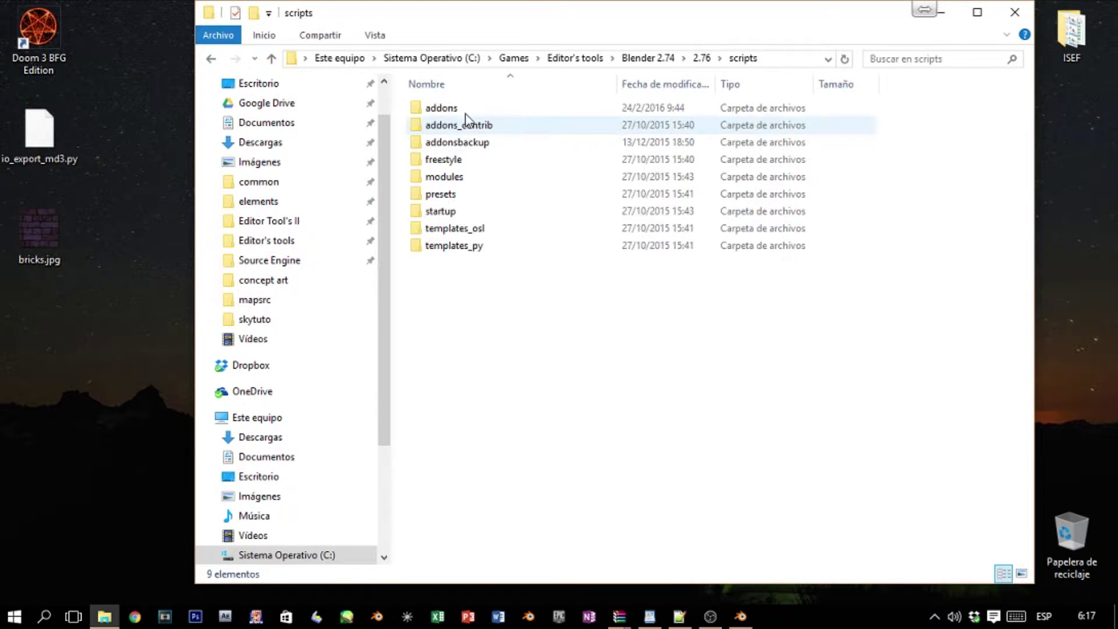
{"action": "double_click", "coordinate": [466, 111]}
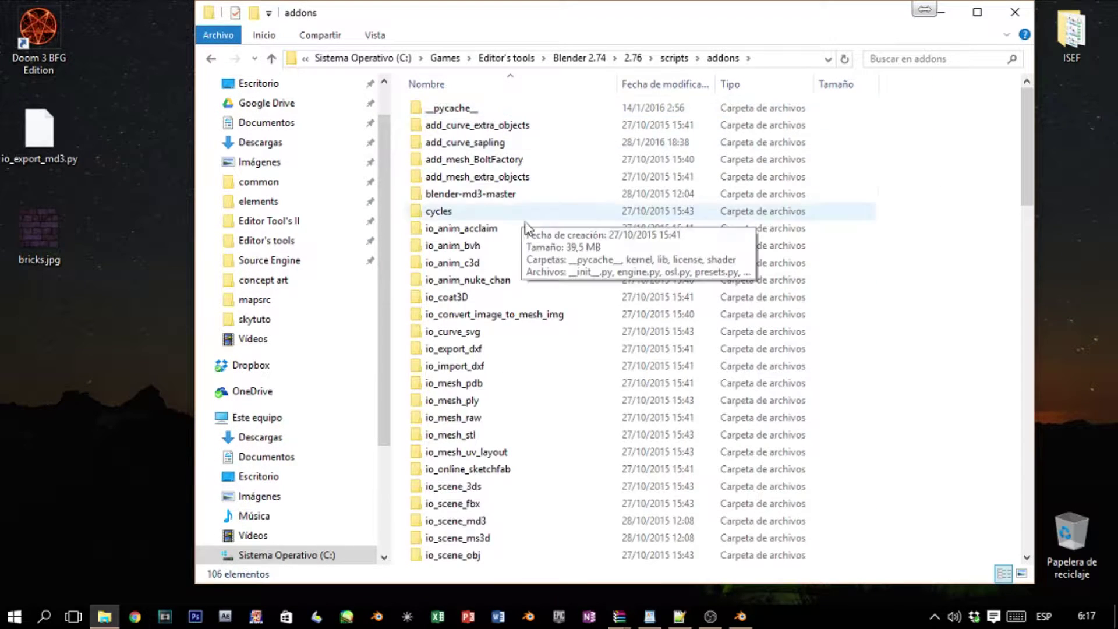
- Look through the scripts in the addons folder, view the paste options without pasting, and close the folder window
{"action": "scroll", "coordinate": [526, 258], "scroll_direction": "down", "scroll_amount": 9}
{"action": "scroll", "coordinate": [526, 258], "scroll_direction": "down", "scroll_amount": 10}
{"action": "right_click", "coordinate": [972, 477]}
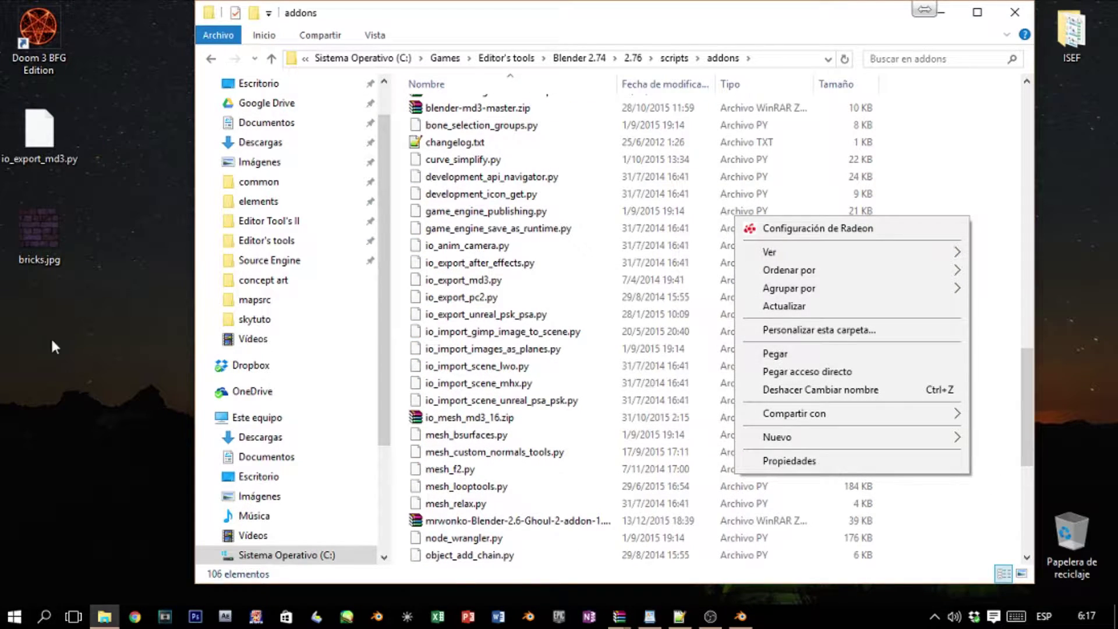
{"action": "left_click", "coordinate": [52, 342]}
{"action": "left_click", "coordinate": [1015, 12]}
{"action": "left_click_drag", "start_coordinate": [831, 404], "coordinate": [606, 524]}
- Switch back to Blender, dismiss the splash screen and search the add-ons in User Preferences for "md3"
{"action": "left_click", "coordinate": [743, 616]}
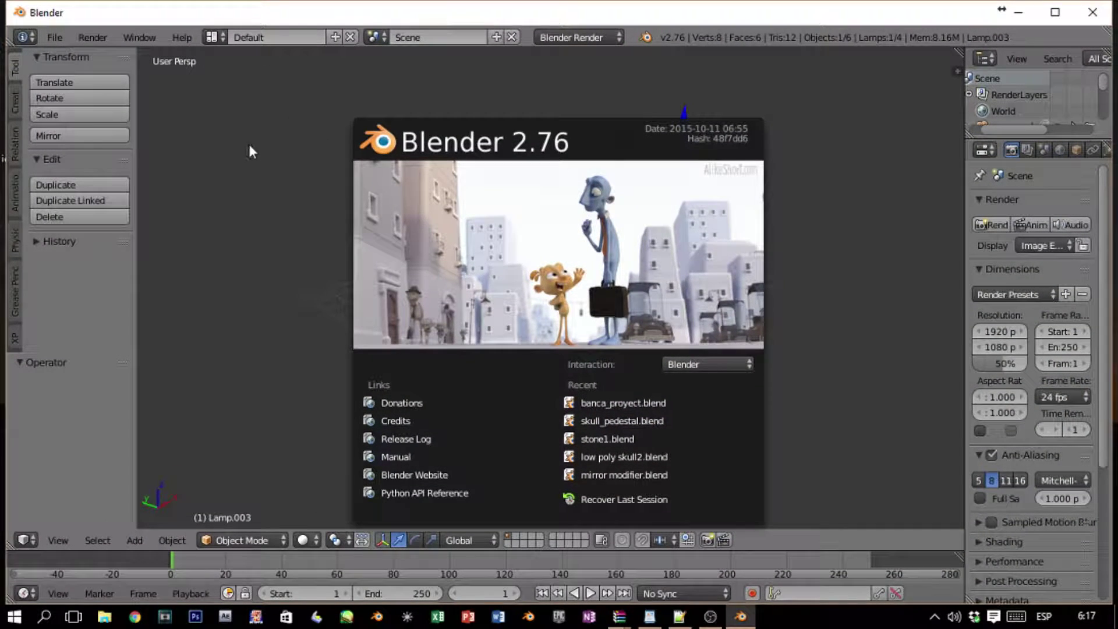
{"action": "left_click", "coordinate": [51, 39]}
{"action": "left_click", "coordinate": [54, 38]}
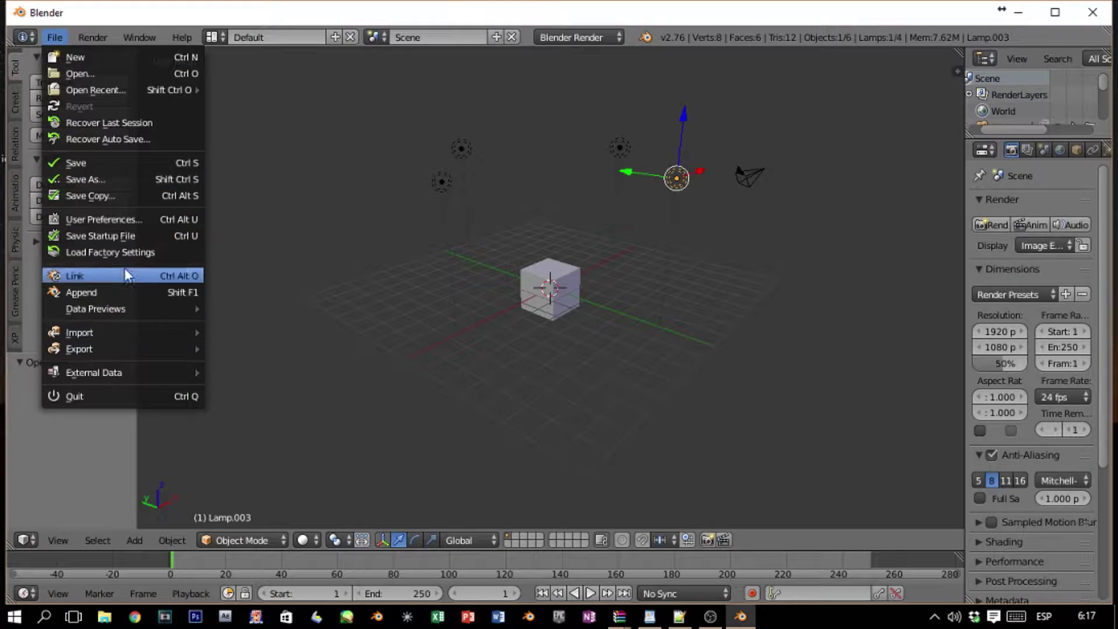
{"action": "left_click", "coordinate": [127, 218]}
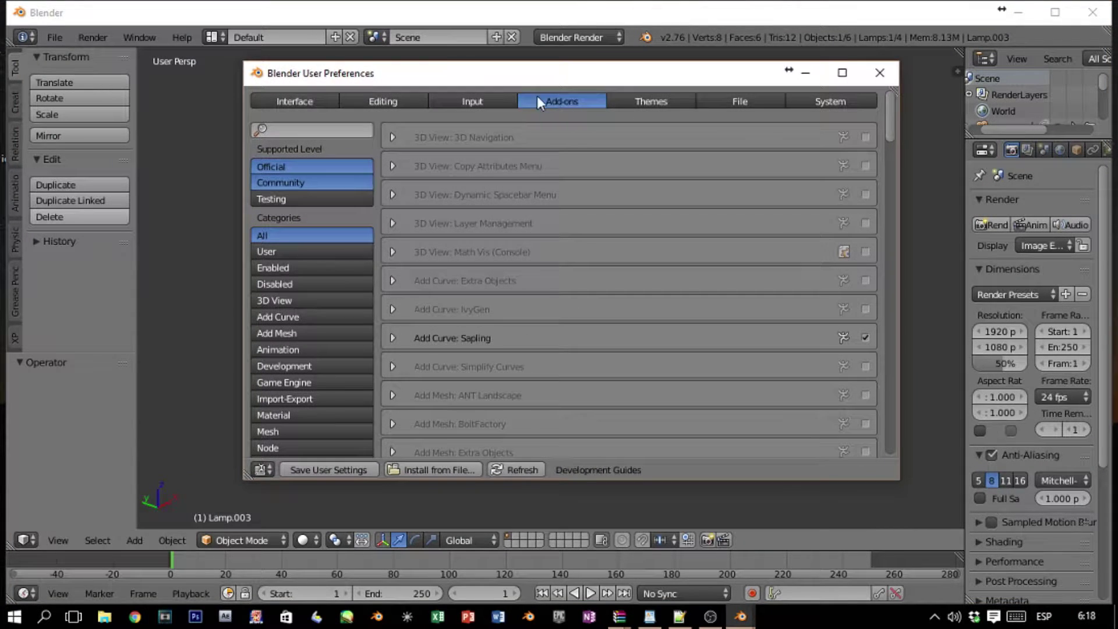
{"action": "left_click", "coordinate": [320, 128]}
{"action": "type", "text": "md3"}
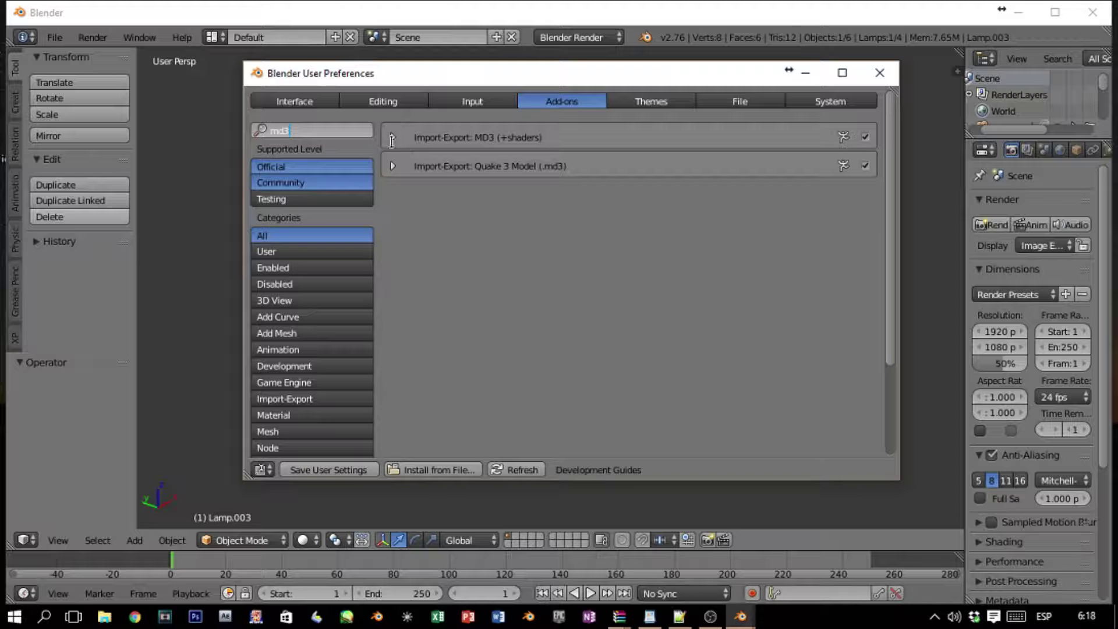
- Expand the Import-Export: MD3 (+shaders) add-on, disable and re-enable it, save the user settings and close the preferences
{"action": "left_click", "coordinate": [393, 138]}
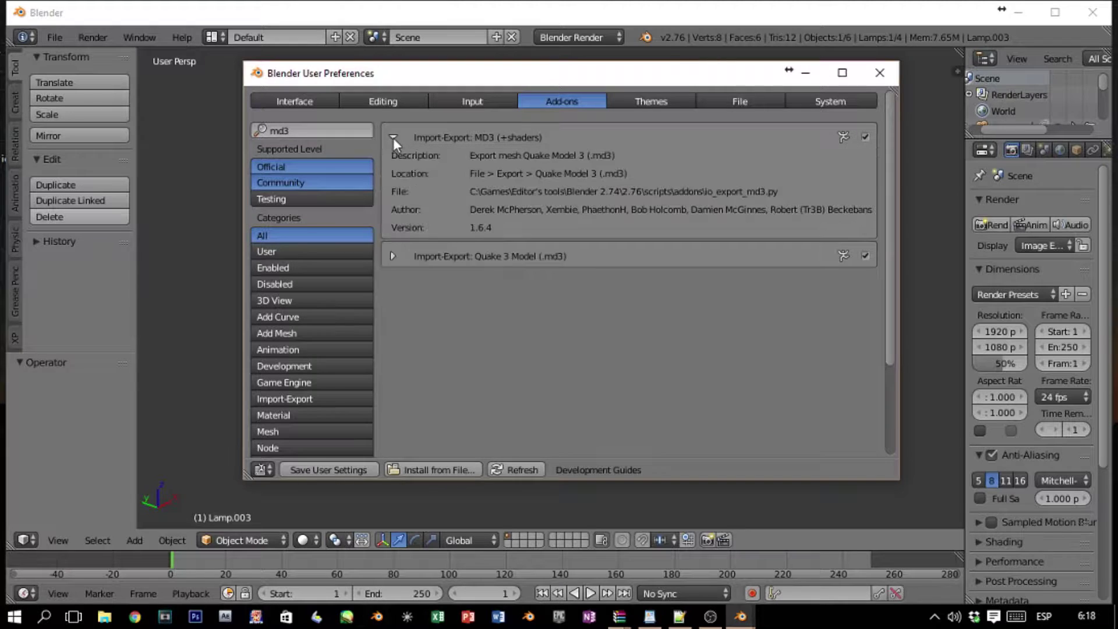
{"action": "left_click", "coordinate": [865, 138]}
{"action": "left_click", "coordinate": [865, 138]}
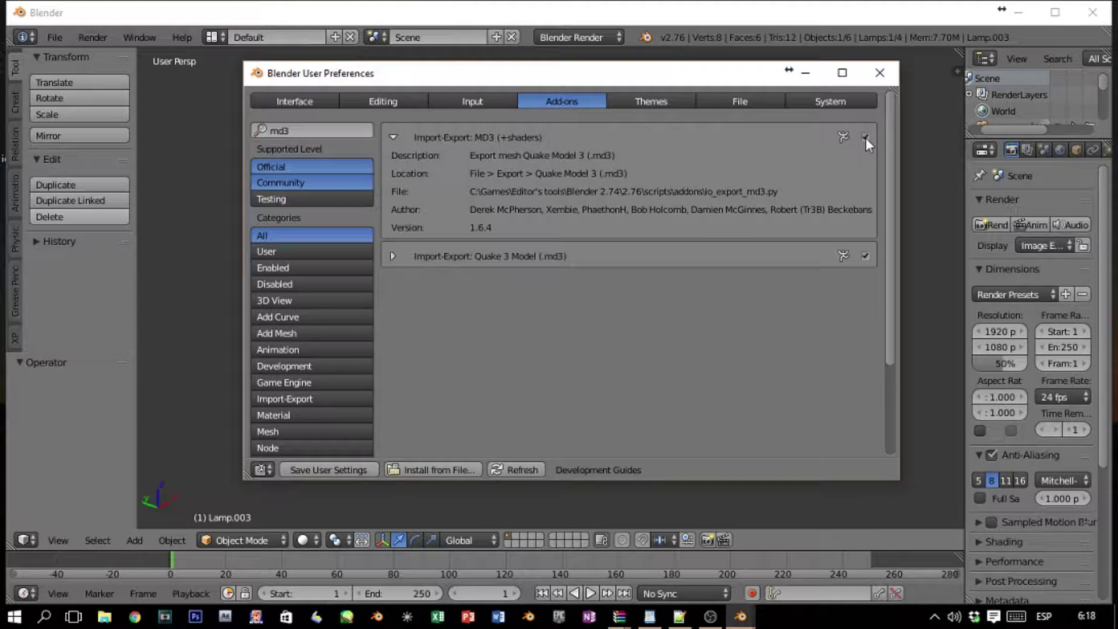
{"action": "left_click", "coordinate": [358, 470]}
{"action": "left_click", "coordinate": [880, 73]}
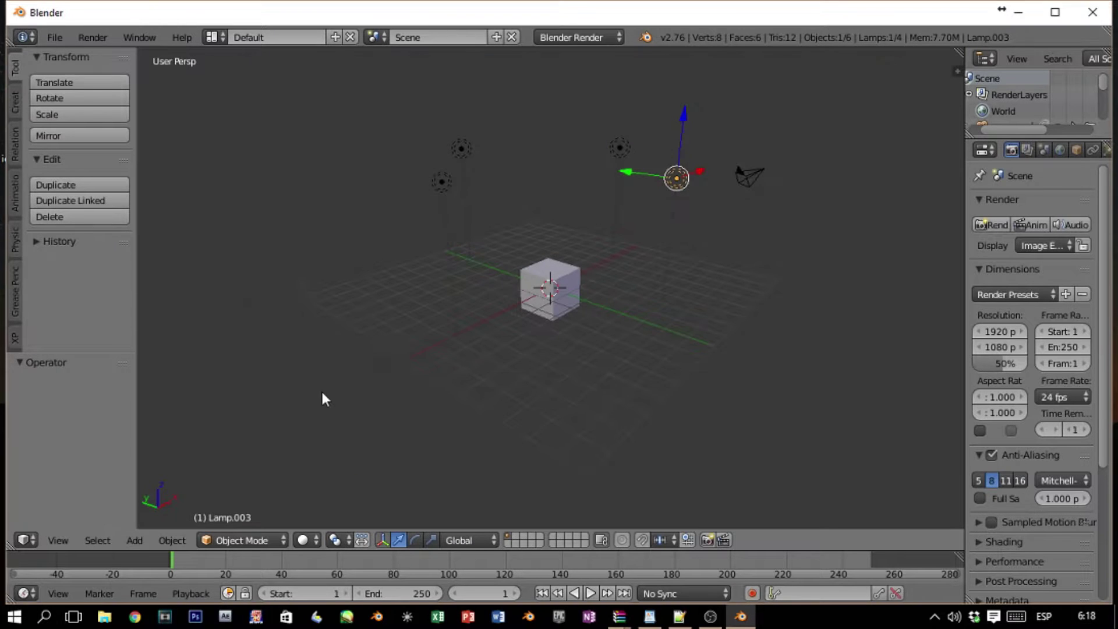
- Select the default cube at the centre of the scene and hide it
{"action": "middle_click_drag", "start_coordinate": [635, 239], "coordinate": [561, 241]}
{"action": "scroll", "coordinate": [559, 270], "scroll_direction": "up", "scroll_amount": 3}
{"action": "scroll", "coordinate": [565, 239], "scroll_direction": "down", "scroll_amount": 2}
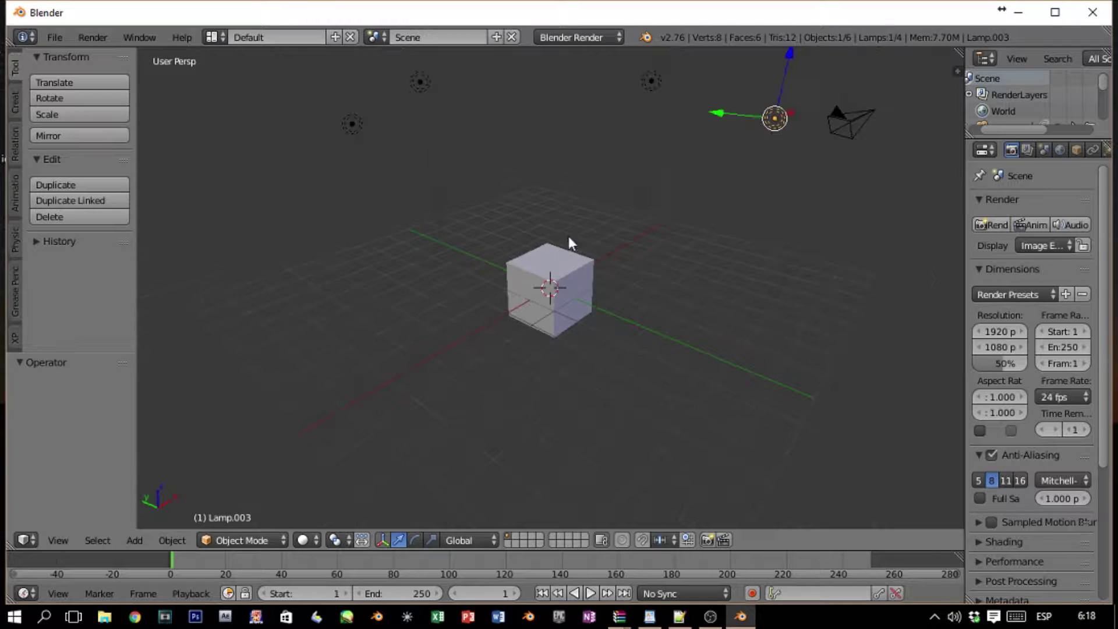
{"action": "scroll", "coordinate": [557, 239], "scroll_direction": "up", "scroll_amount": 3}
{"action": "right_click", "coordinate": [558, 247]}
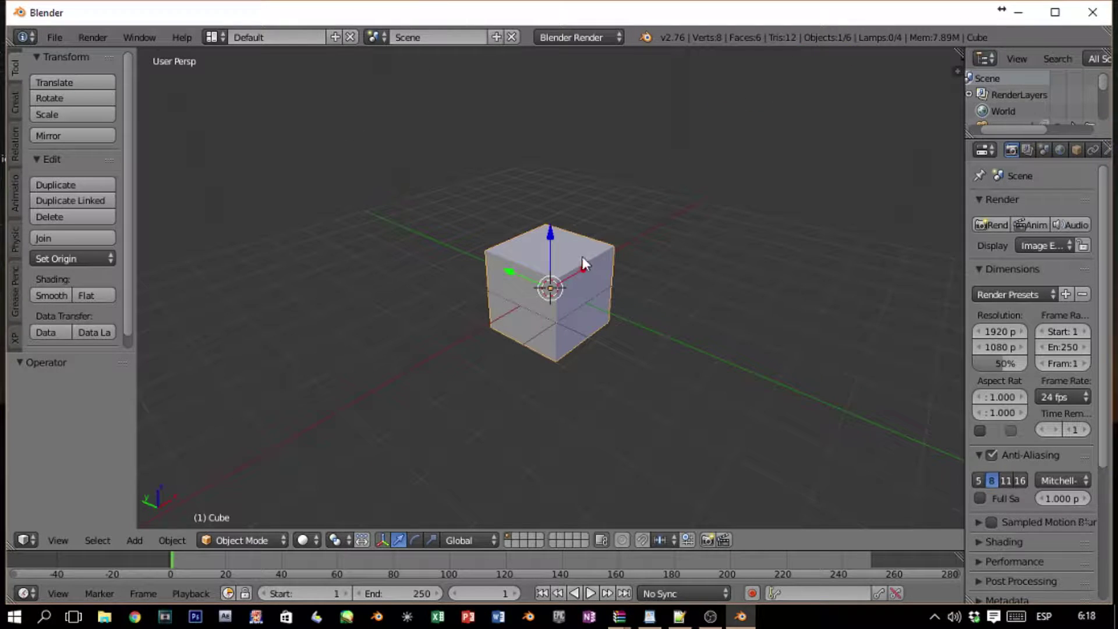
{"action": "key", "text": "h"}
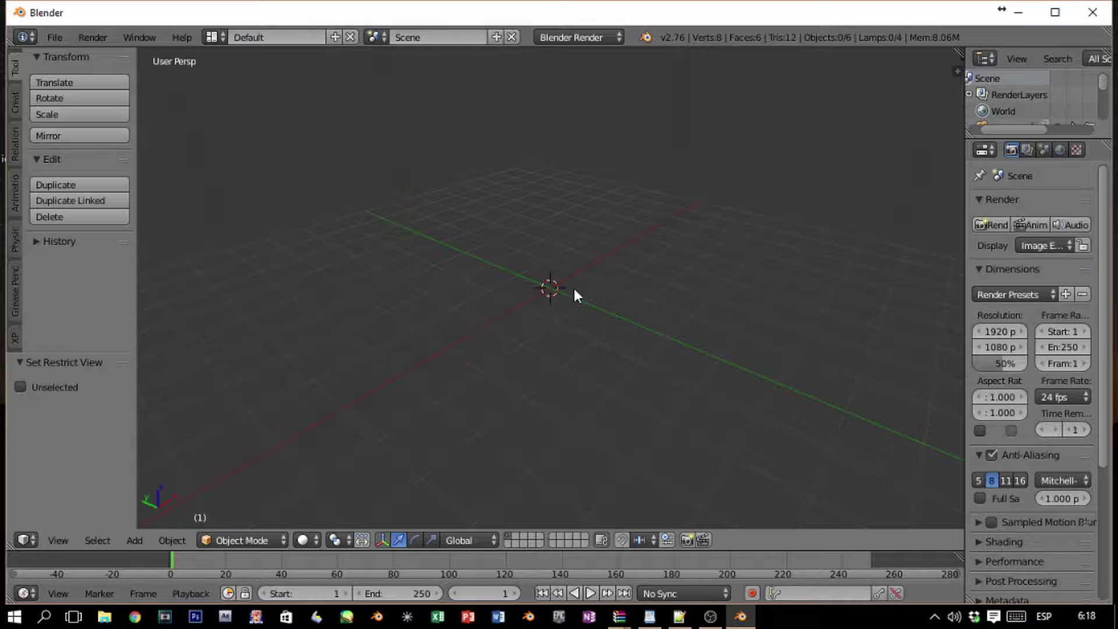
- Add a new cube mesh at the scene's origin and put it into Edit Mode
{"action": "key", "text": "shift+a"}
{"action": "mouse_move", "coordinate": [541, 309]}
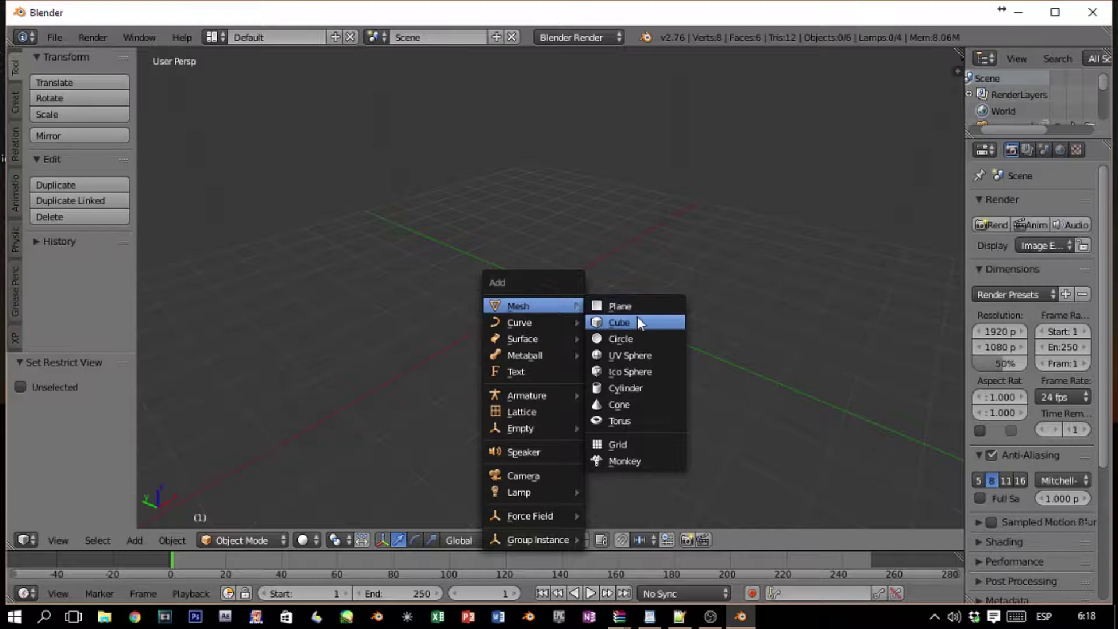
{"action": "left_click", "coordinate": [637, 320]}
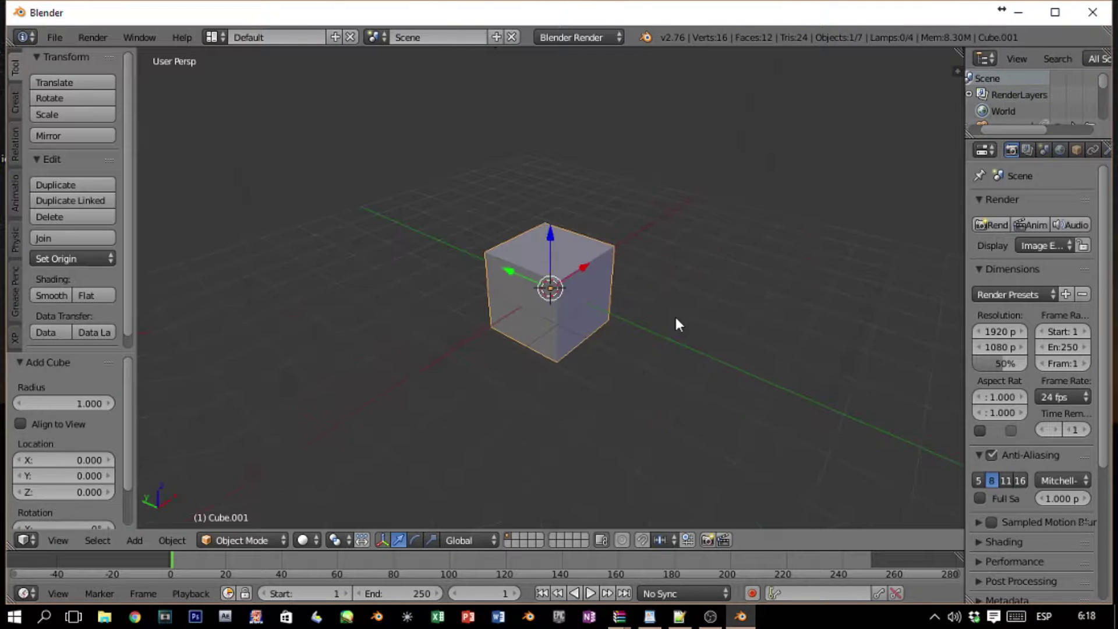
{"action": "key", "text": "Tab"}
{"action": "scroll", "coordinate": [647, 331], "scroll_direction": "up", "scroll_amount": 1}
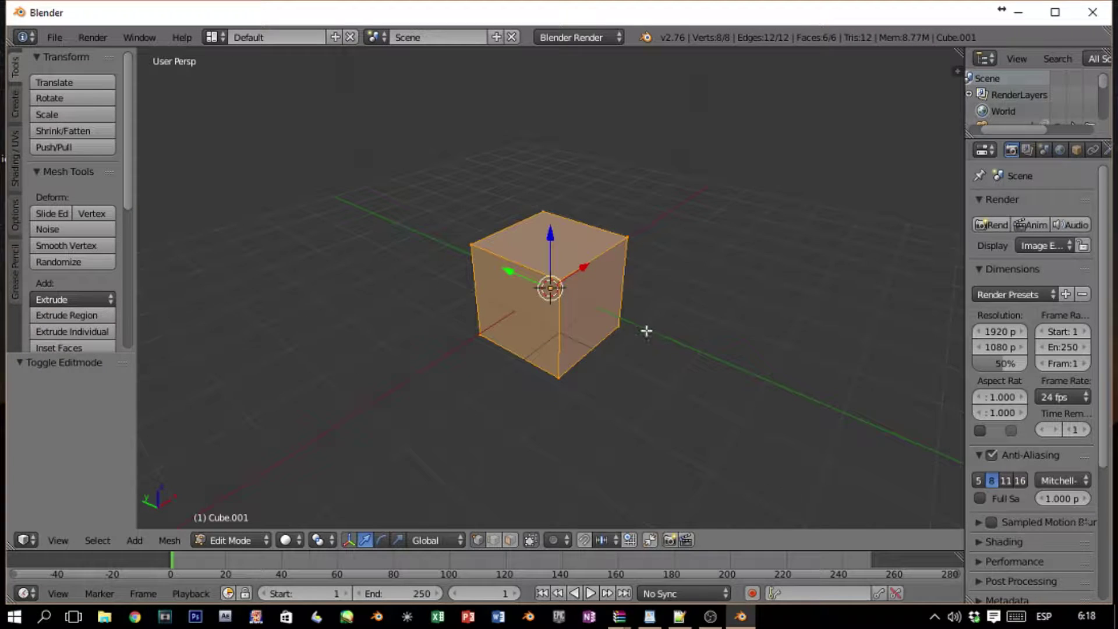
{"action": "middle_click_drag", "start_coordinate": [590, 385], "coordinate": [685, 327]}
{"action": "key", "text": "g"}
{"action": "right_click", "coordinate": [615, 344]}
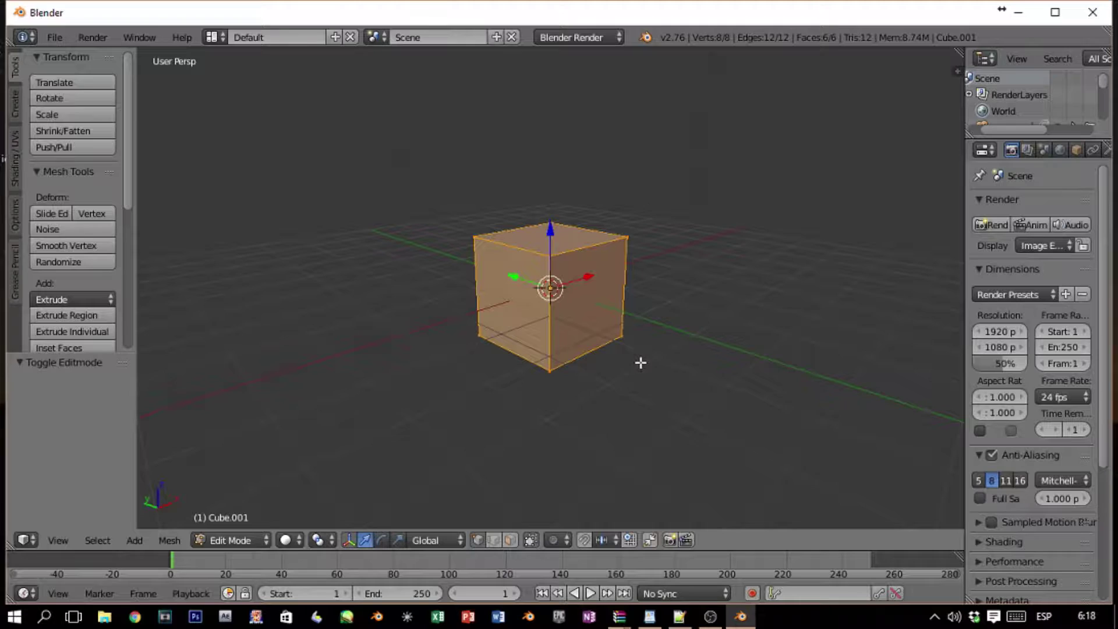
- Unwrap the whole cube with Smart UV Project, keeping the default settings
{"action": "key", "text": "u"}
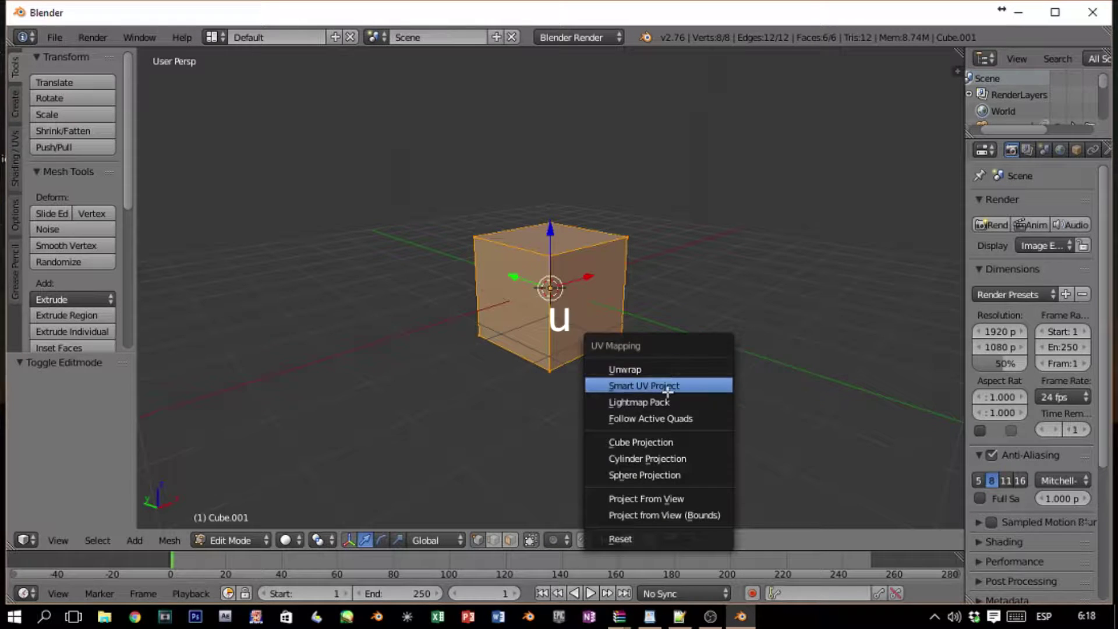
{"action": "left_click", "coordinate": [684, 385]}
{"action": "left_click", "coordinate": [679, 488]}
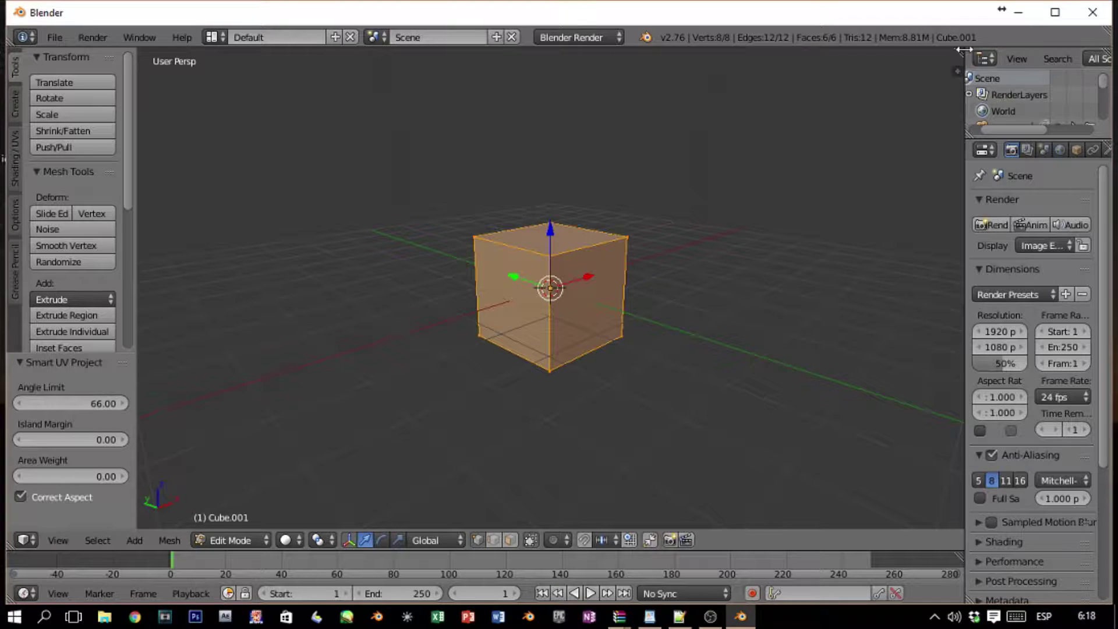
- Split the 3D viewport into two side-by-side areas and turn the new one into a UV/Image Editor
{"action": "left_click_drag", "start_coordinate": [962, 50], "coordinate": [467, 124]}
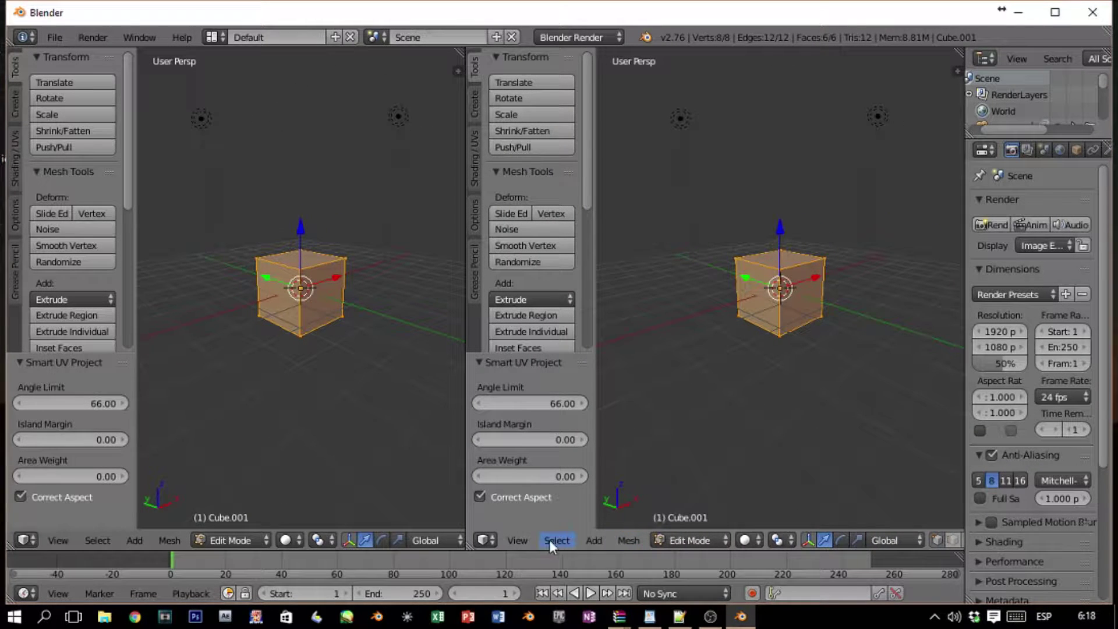
{"action": "left_click", "coordinate": [490, 540]}
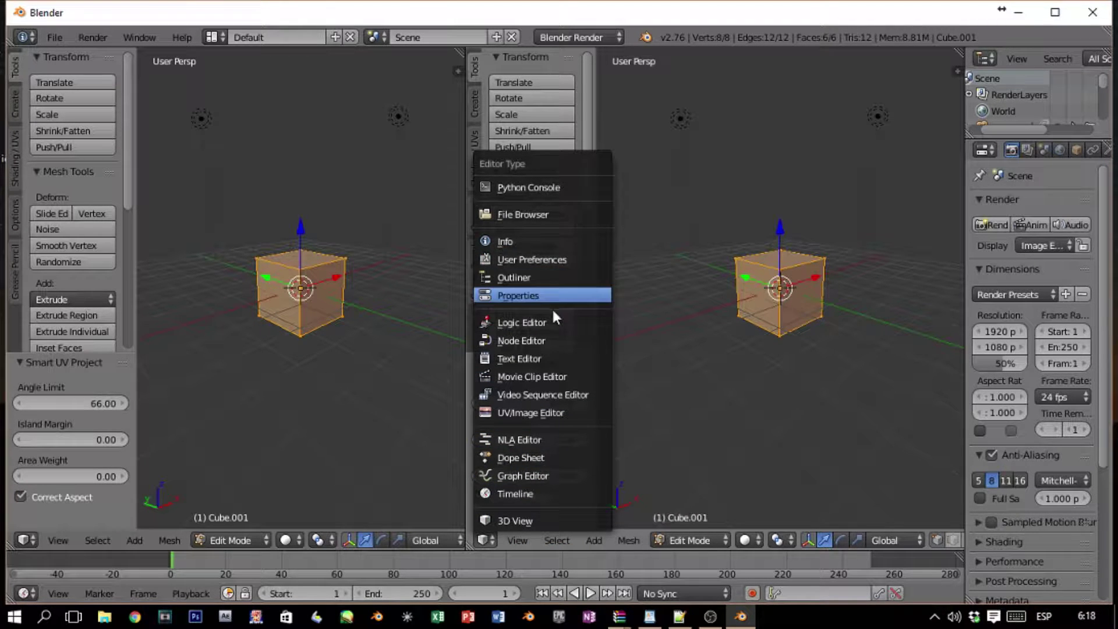
{"action": "left_click", "coordinate": [554, 415]}
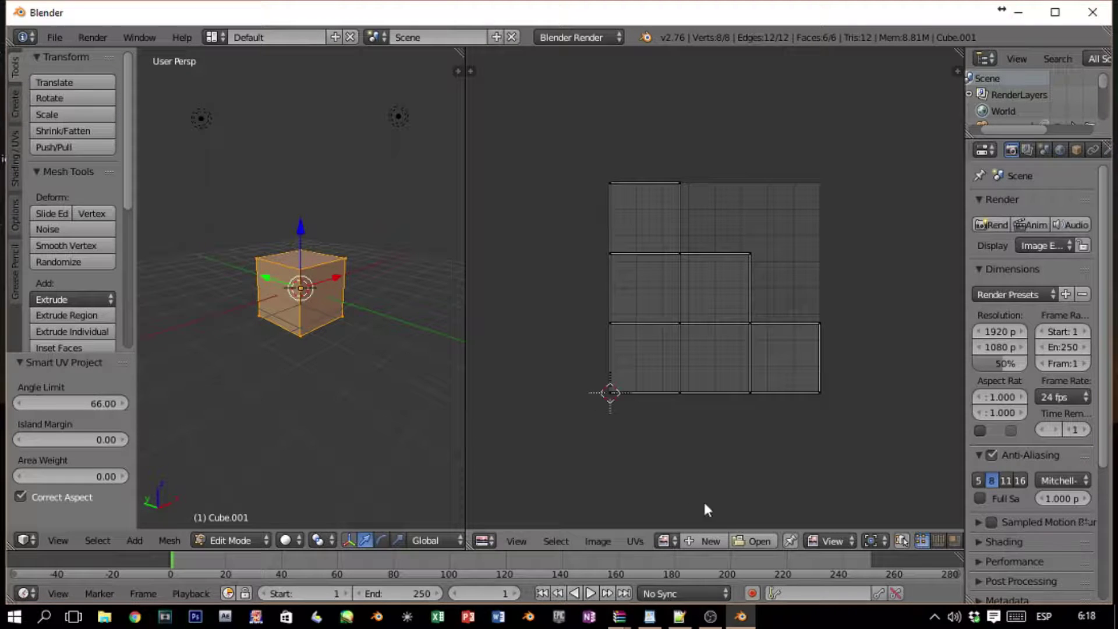
- Open the image bricks.jpg from the Desktop folder as the texture for the cube's UV layout
{"action": "left_click", "coordinate": [754, 541]}
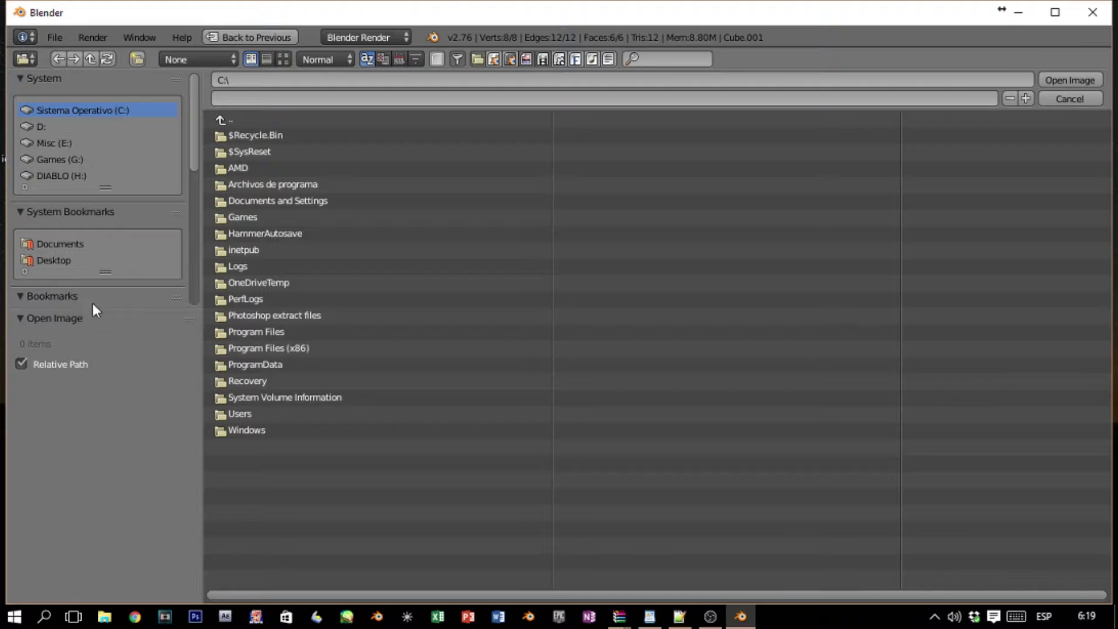
{"action": "left_click", "coordinate": [62, 262]}
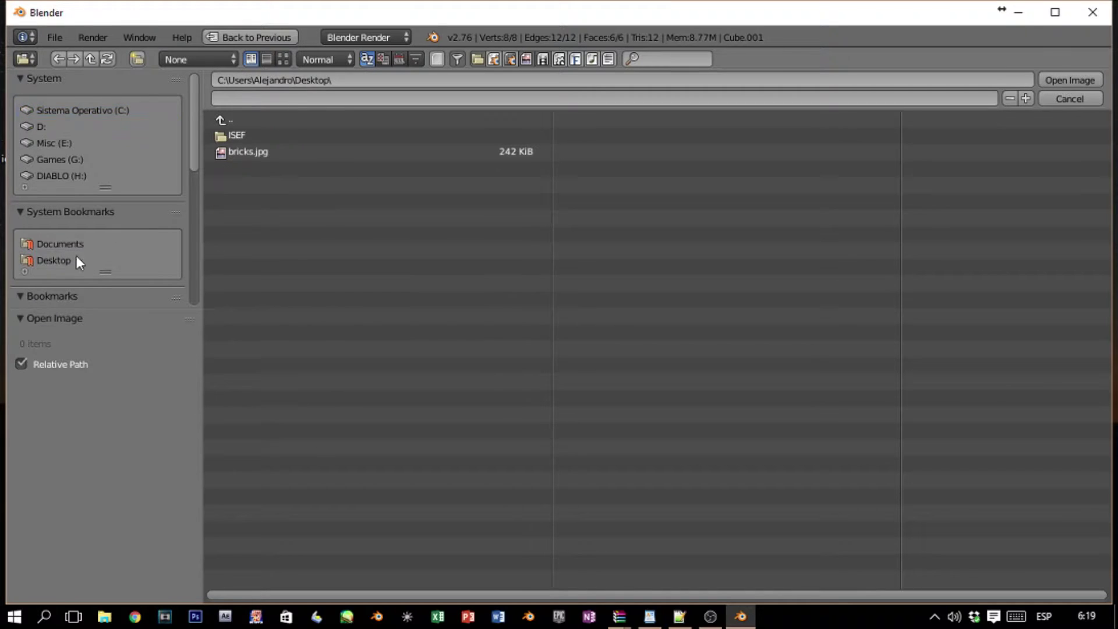
{"action": "left_click", "coordinate": [242, 152]}
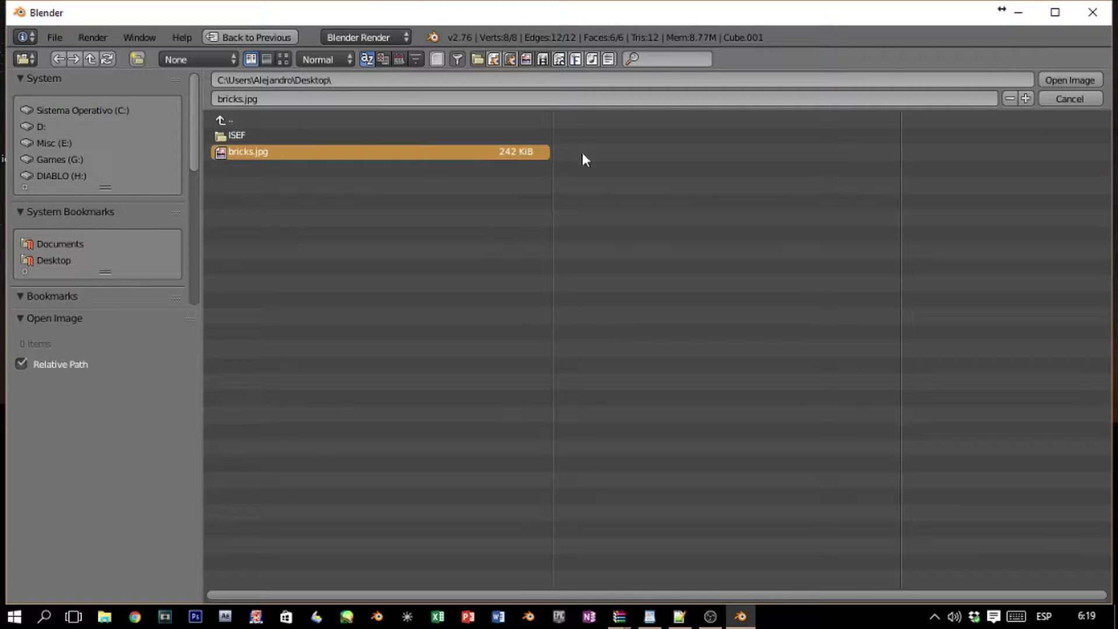
{"action": "left_click", "coordinate": [1049, 80]}
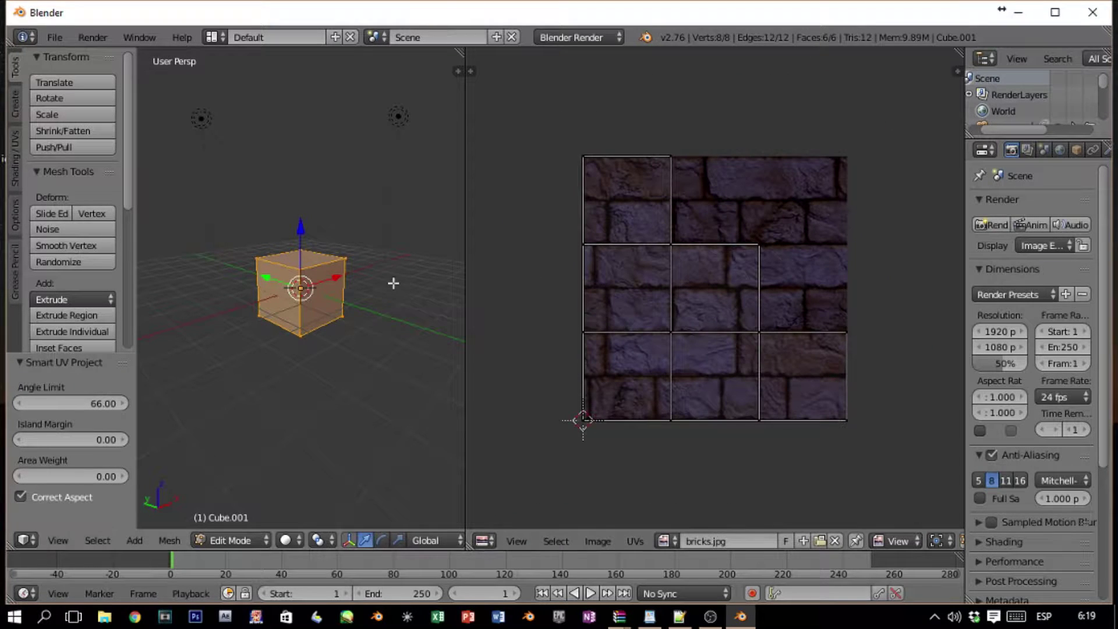
- Set the 3D viewport's shading to Texture and widen the viewport at the expense of the UV/Image Editor
{"action": "scroll", "coordinate": [373, 349], "scroll_direction": "up", "scroll_amount": 2}
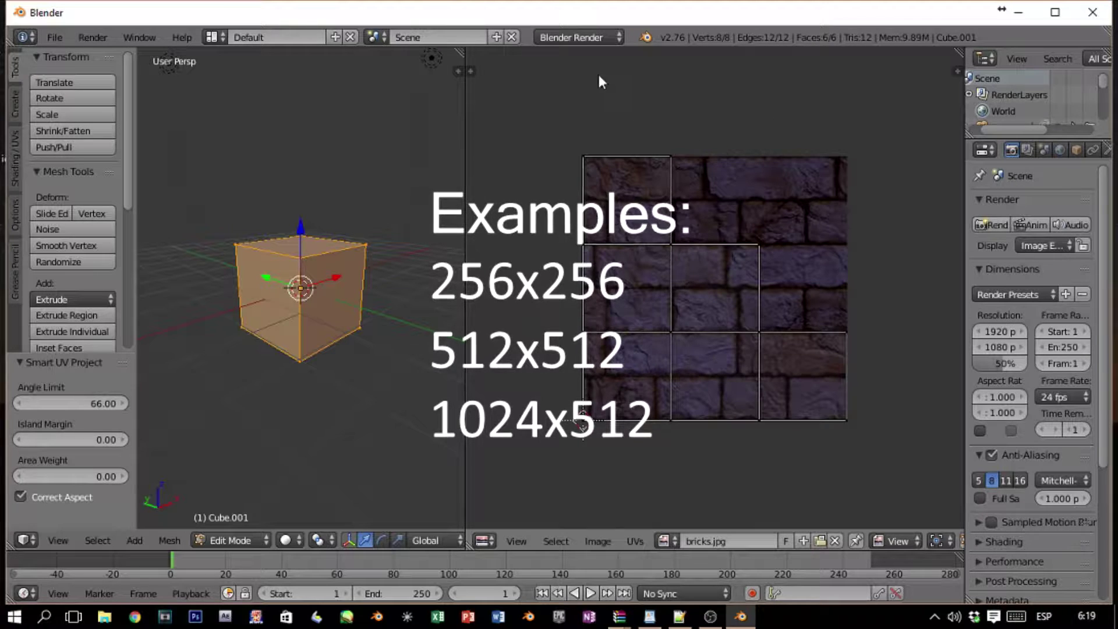
{"action": "middle_click_drag", "start_coordinate": [319, 163], "coordinate": [333, 198]}
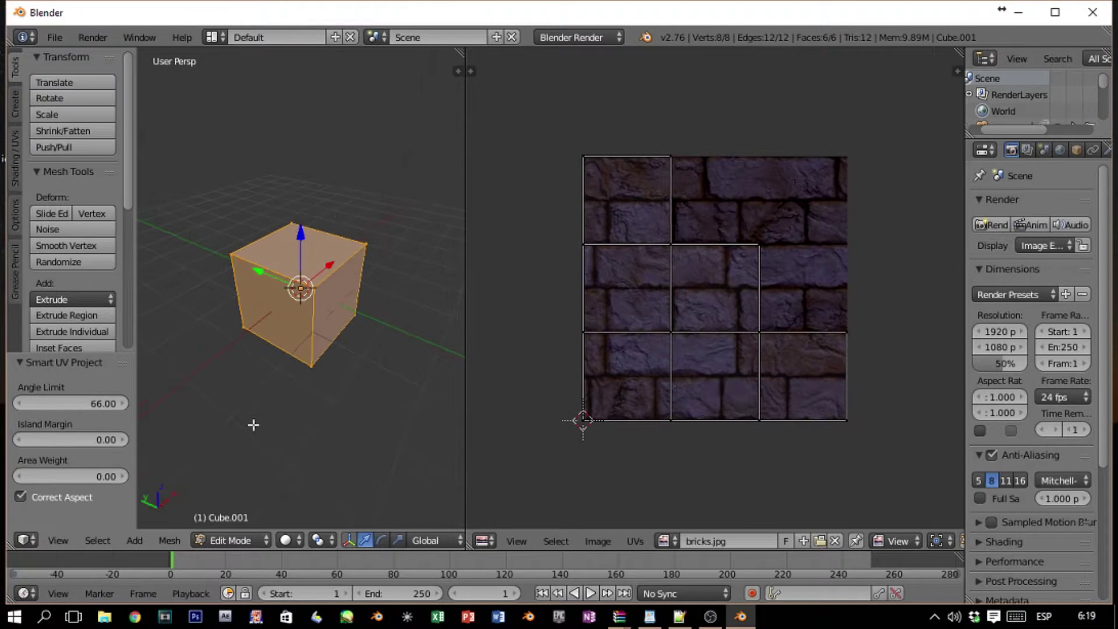
{"action": "left_click", "coordinate": [290, 540]}
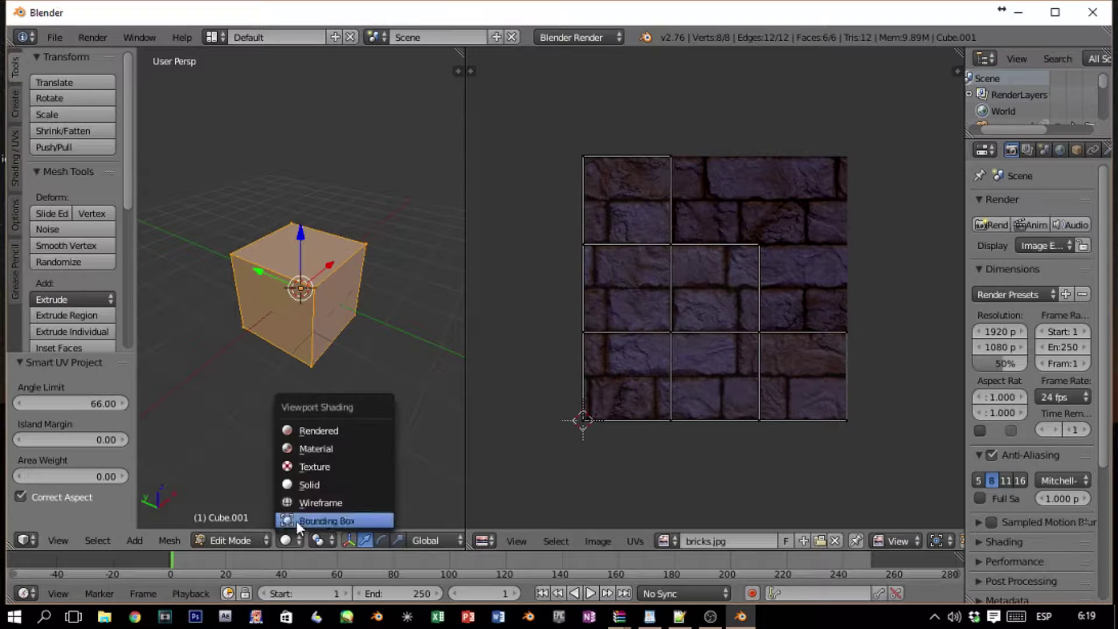
{"action": "left_click", "coordinate": [340, 466]}
{"action": "middle_click_drag", "start_coordinate": [390, 342], "coordinate": [329, 305]}
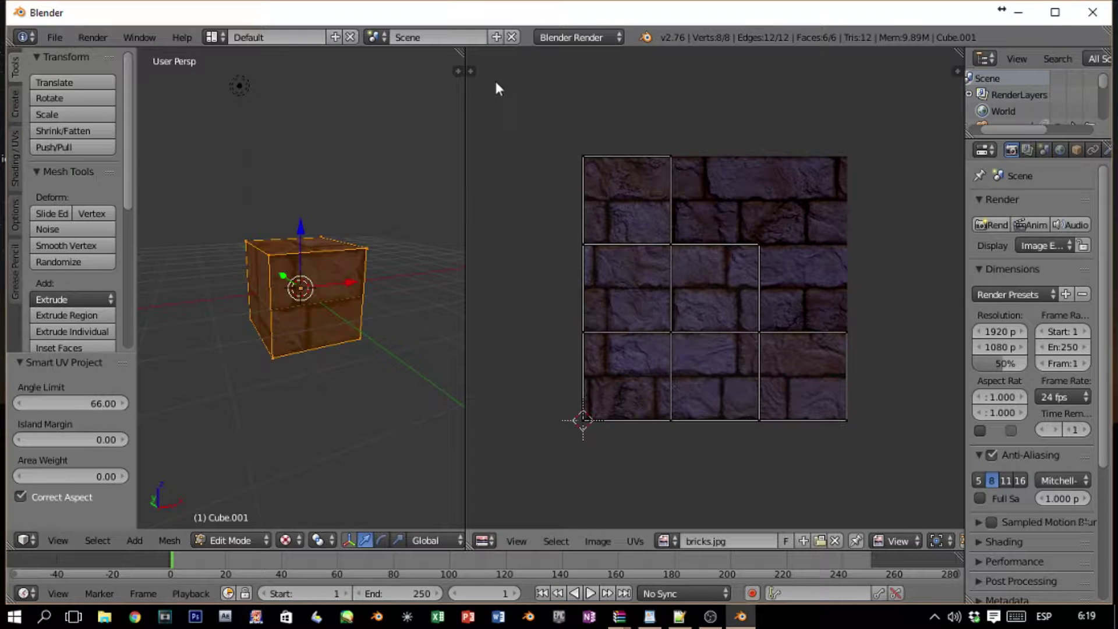
{"action": "left_click_drag", "start_coordinate": [466, 51], "coordinate": [612, 55]}
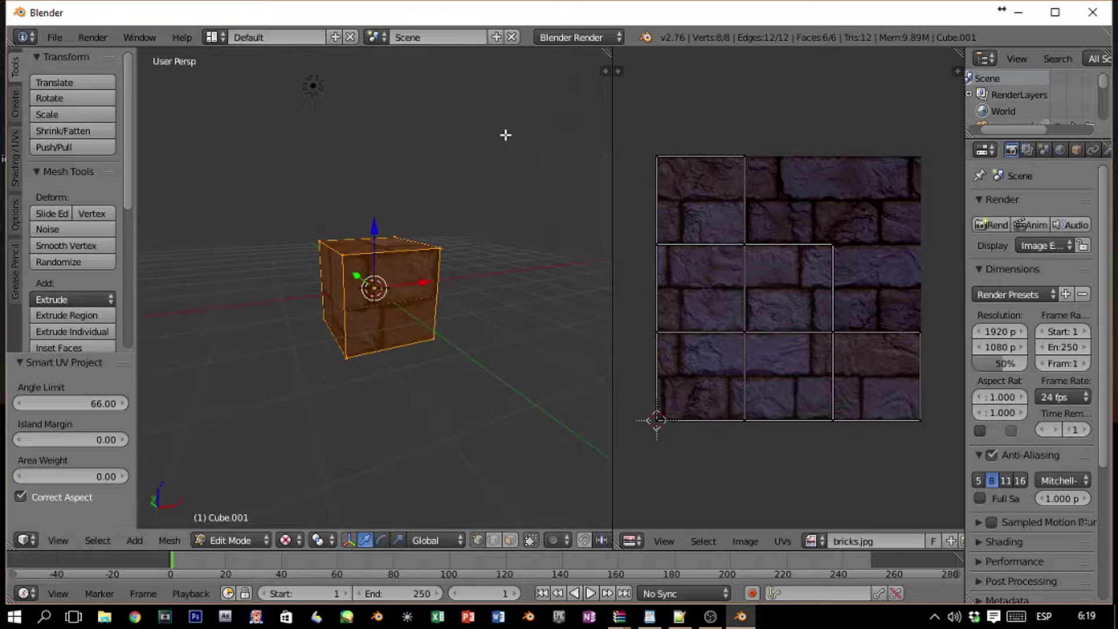
- Deselect the cube's geometry and examine the brick texture on its faces from several sides
{"action": "middle_click_drag", "start_coordinate": [454, 163], "coordinate": [494, 182]}
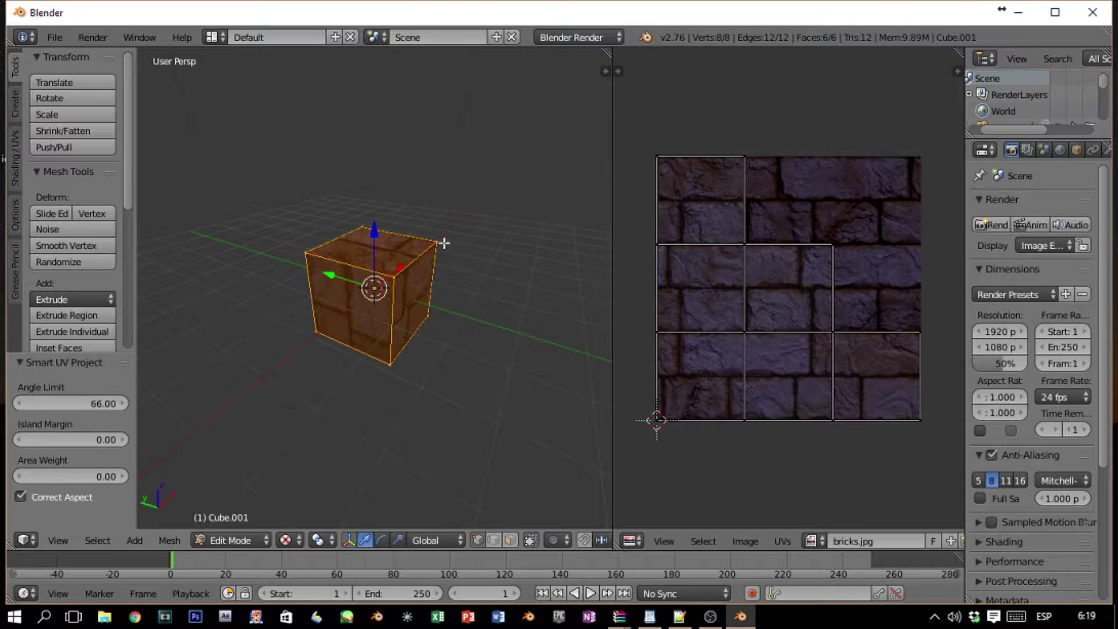
{"action": "key", "text": "a"}
{"action": "middle_click_drag", "start_coordinate": [469, 252], "coordinate": [442, 241]}
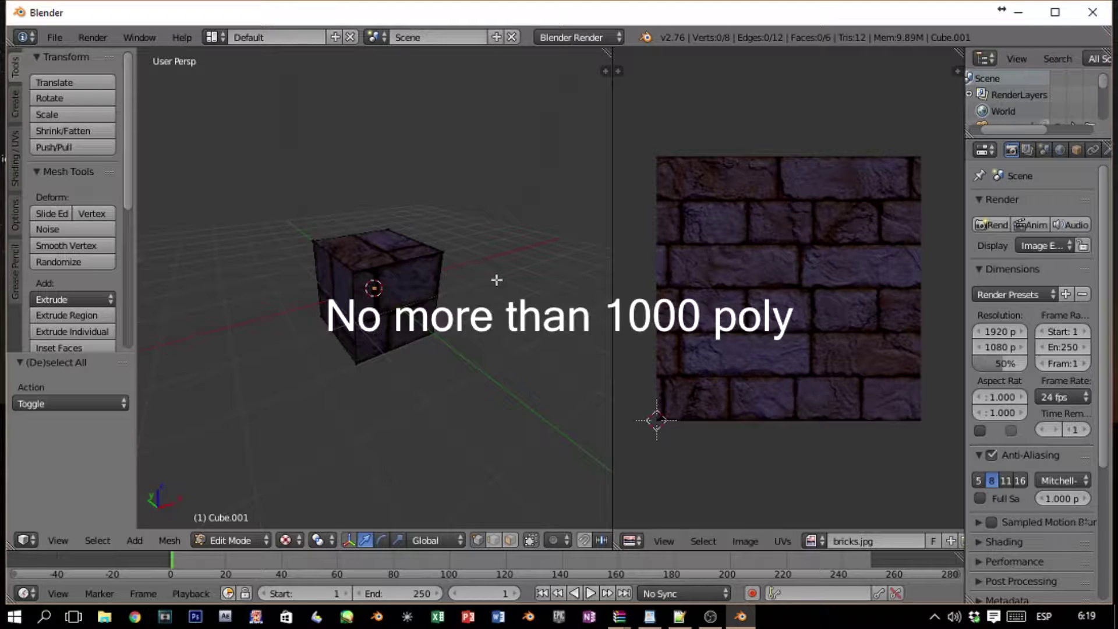
{"action": "middle_click_drag", "start_coordinate": [515, 275], "coordinate": [375, 286]}
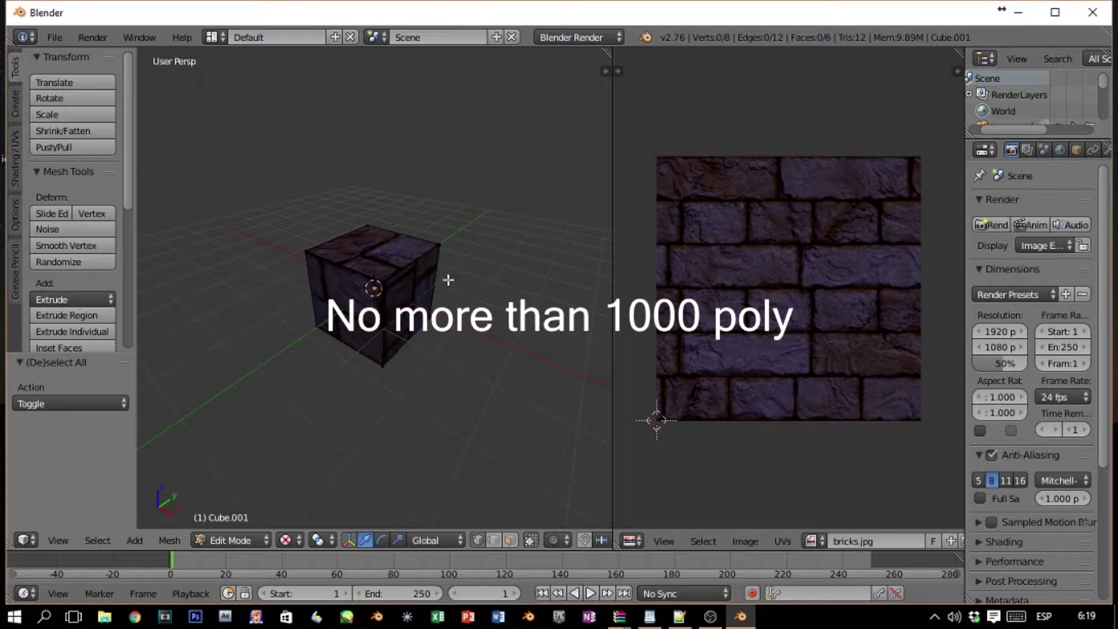
{"action": "scroll", "coordinate": [384, 270], "scroll_direction": "up", "scroll_amount": 3}
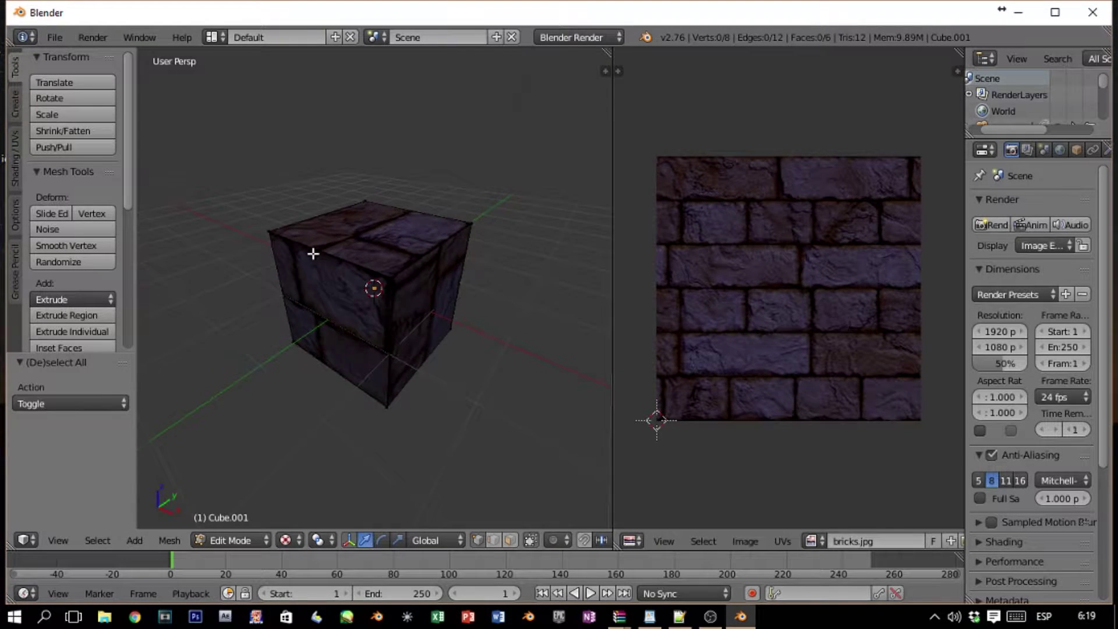
{"action": "middle_click_drag", "start_coordinate": [312, 252], "coordinate": [391, 307]}
- Select all of the cube's geometry and triangulate its faces
{"action": "key", "text": "a"}
{"action": "scroll", "coordinate": [390, 307], "scroll_direction": "up", "scroll_amount": 4}
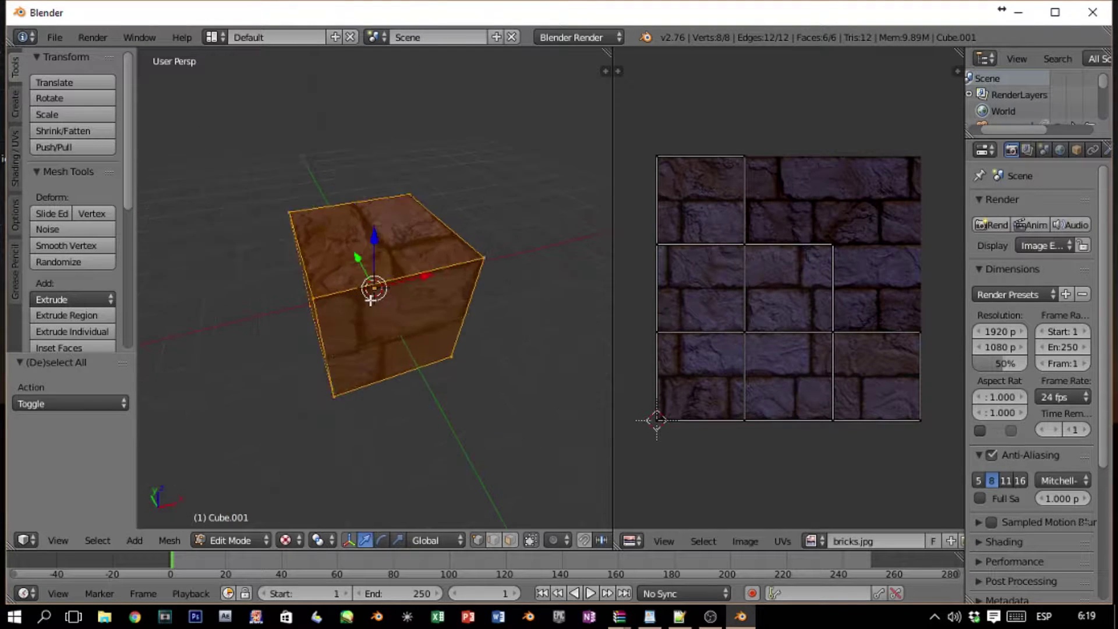
{"action": "middle_click_drag", "start_coordinate": [312, 282], "coordinate": [449, 266]}
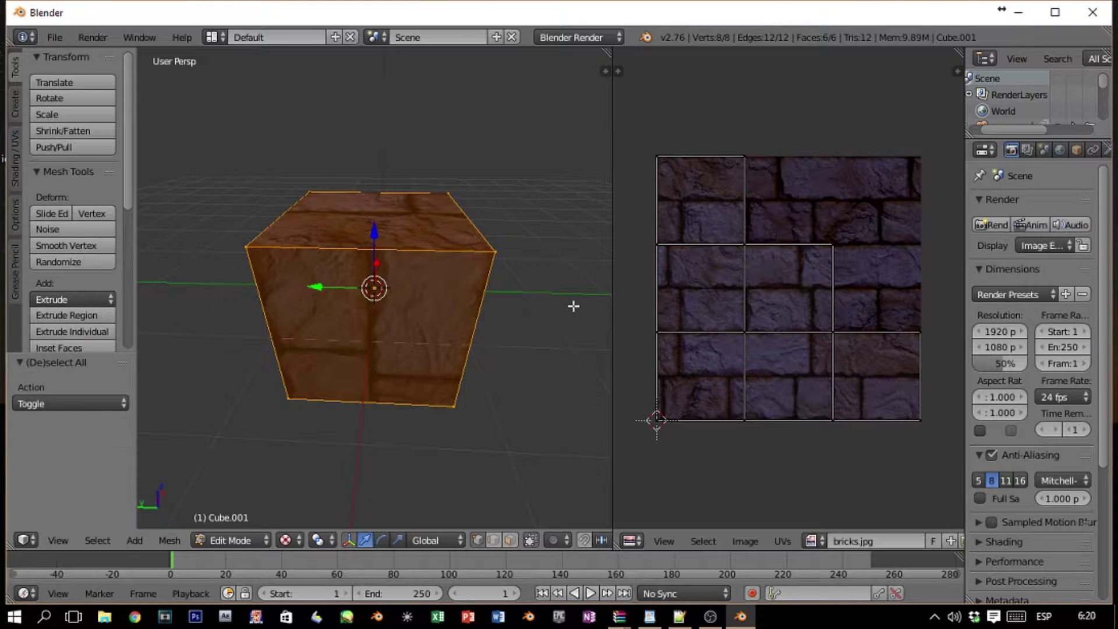
{"action": "key", "text": "ctrl+t"}
{"action": "middle_click_drag", "start_coordinate": [509, 332], "coordinate": [389, 304]}
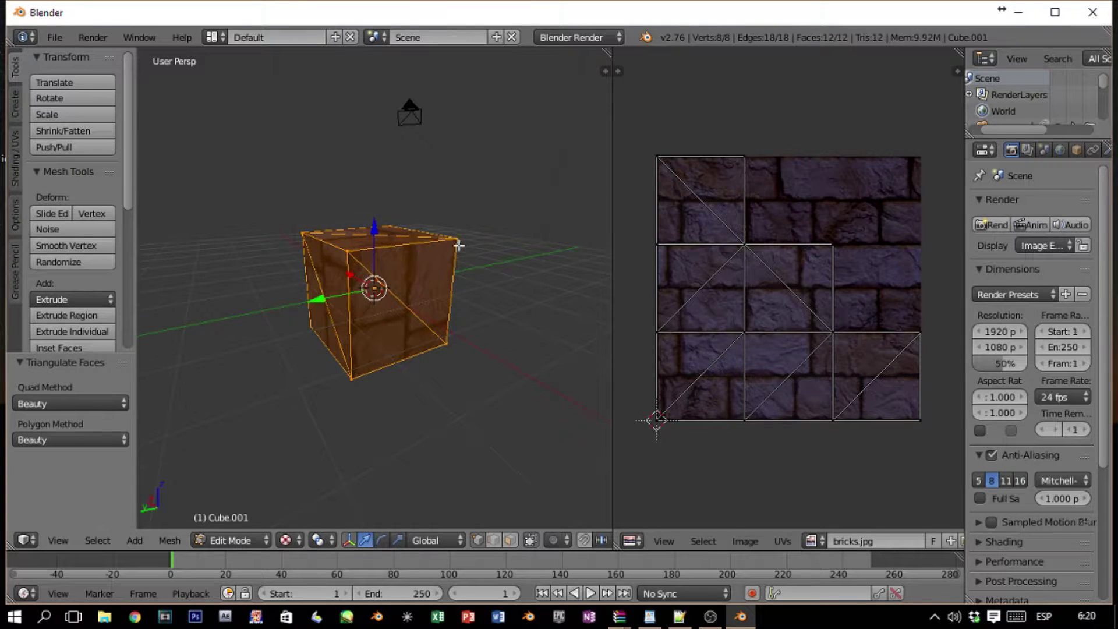
{"action": "middle_click_drag", "start_coordinate": [459, 245], "coordinate": [487, 260]}
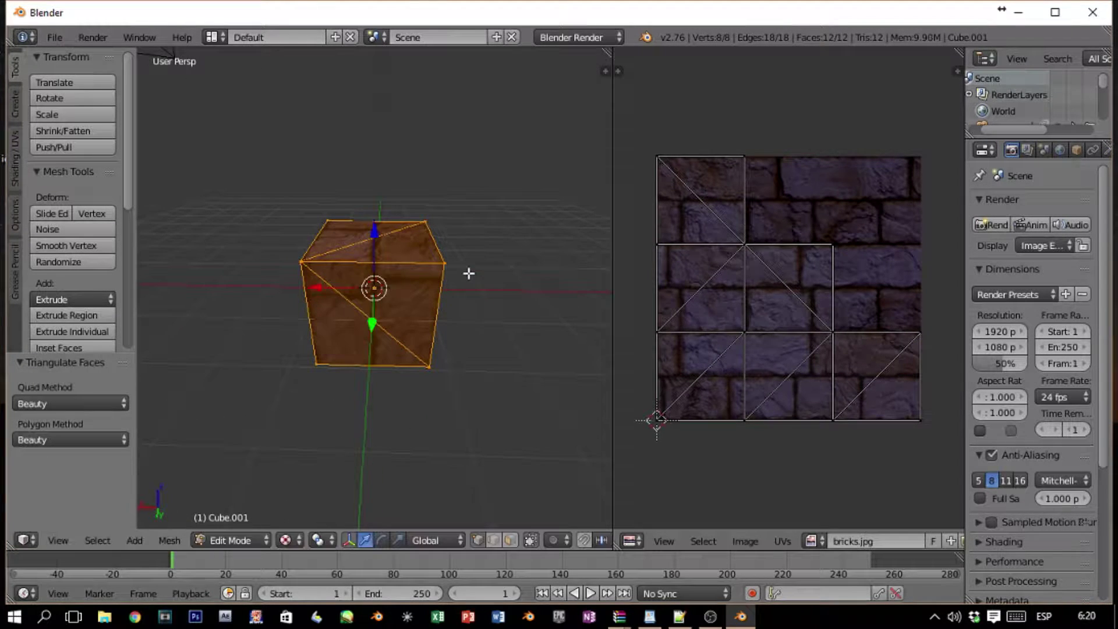
- Hide the selected cube geometry and reveal it again
{"action": "key", "text": "h"}
{"action": "middle_click_drag", "start_coordinate": [474, 302], "coordinate": [435, 294]}
{"action": "key", "text": "alt+h"}
{"action": "middle_click_drag", "start_coordinate": [374, 267], "coordinate": [357, 280]}
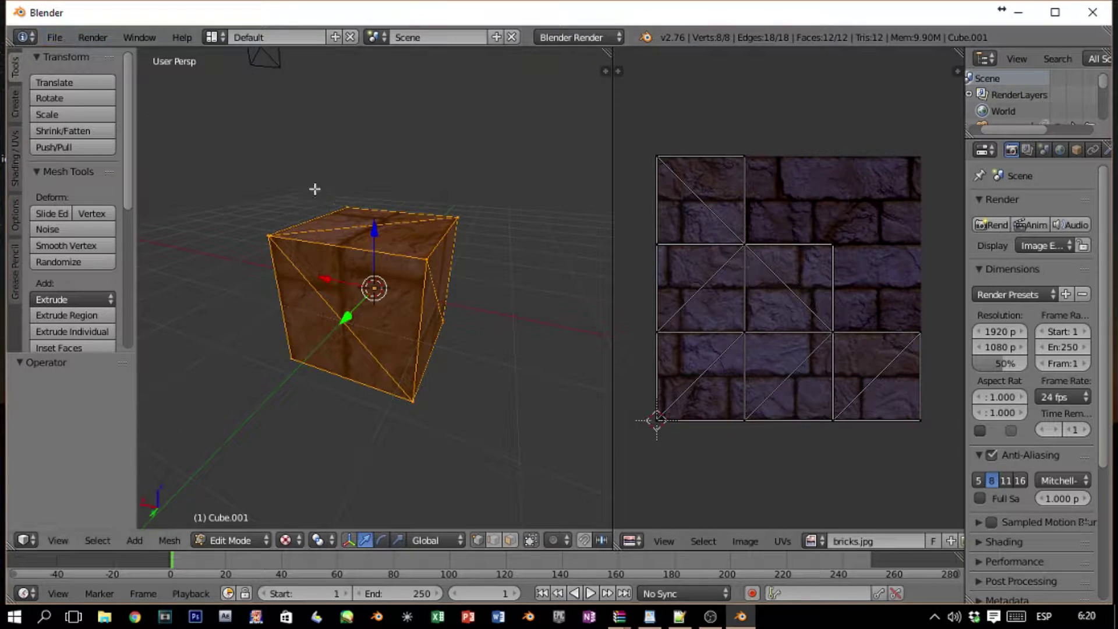
- Return the cube to Object Mode and move it up about 0.98 units along the Z axis
{"action": "middle_click_drag", "start_coordinate": [315, 187], "coordinate": [349, 192]}
{"action": "left_click", "coordinate": [254, 540]}
{"action": "left_click", "coordinate": [256, 526]}
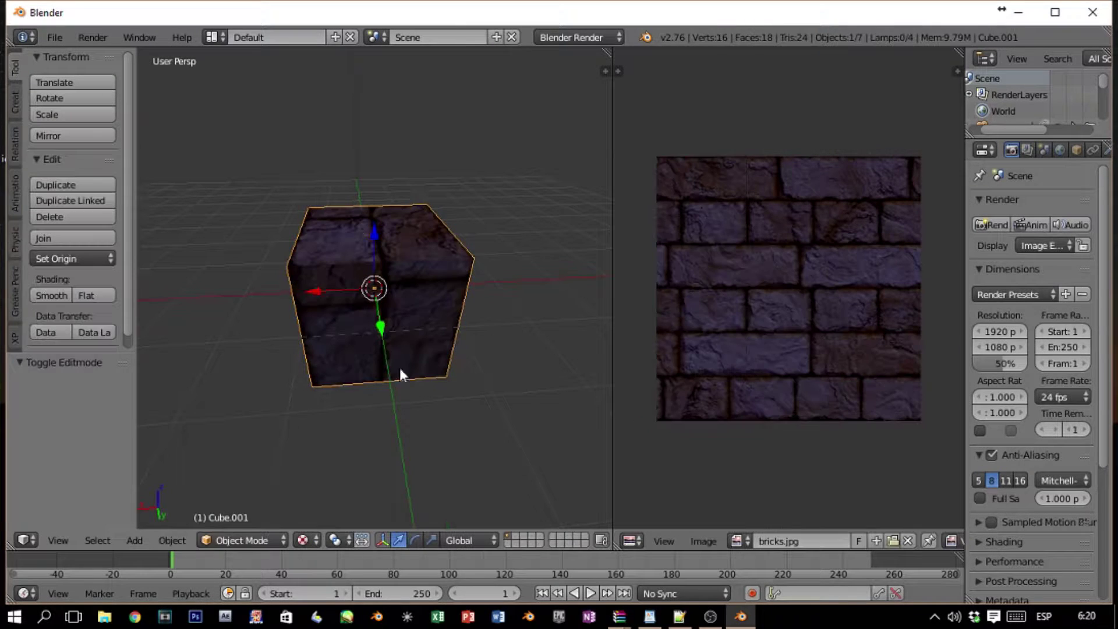
{"action": "left_click_drag", "start_coordinate": [376, 236], "coordinate": [402, 192]}
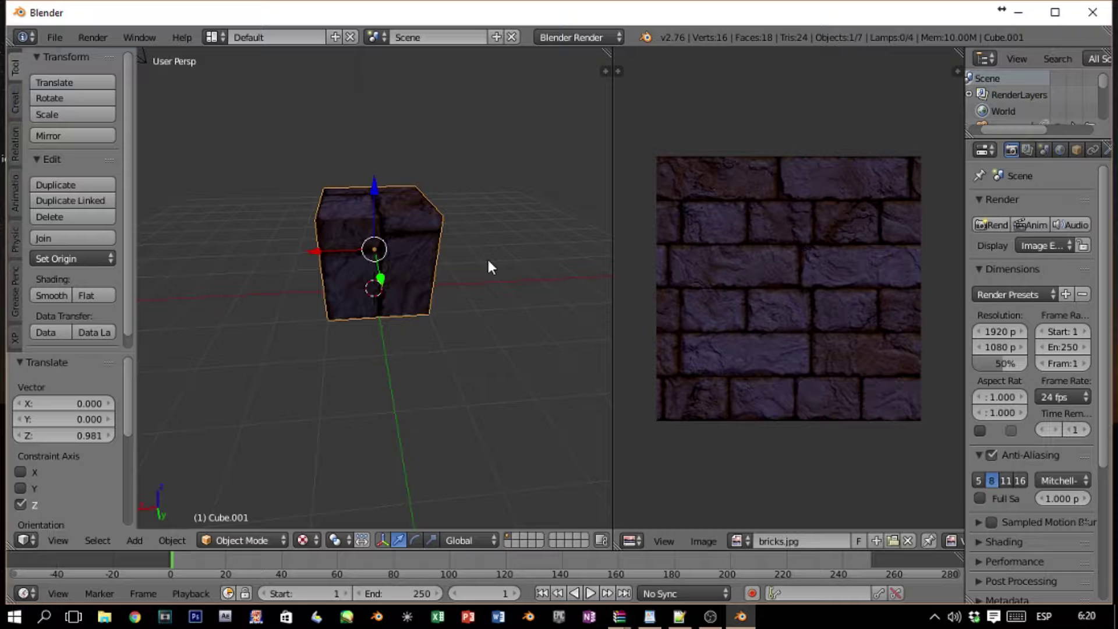
{"action": "middle_click_drag", "start_coordinate": [435, 269], "coordinate": [514, 281]}
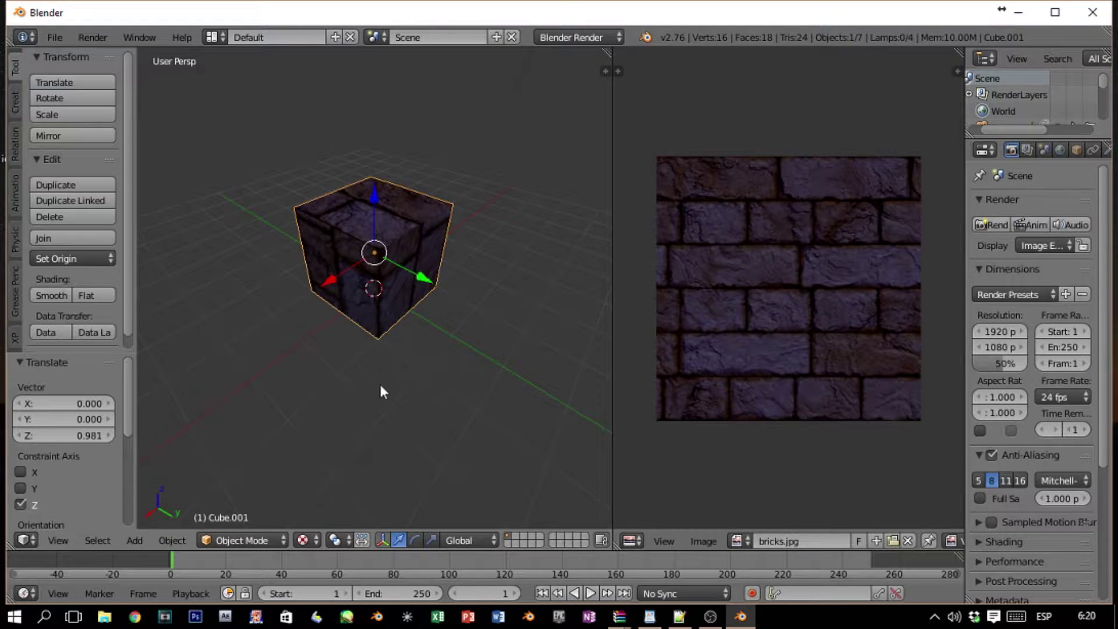
{"action": "left_click", "coordinate": [60, 36]}
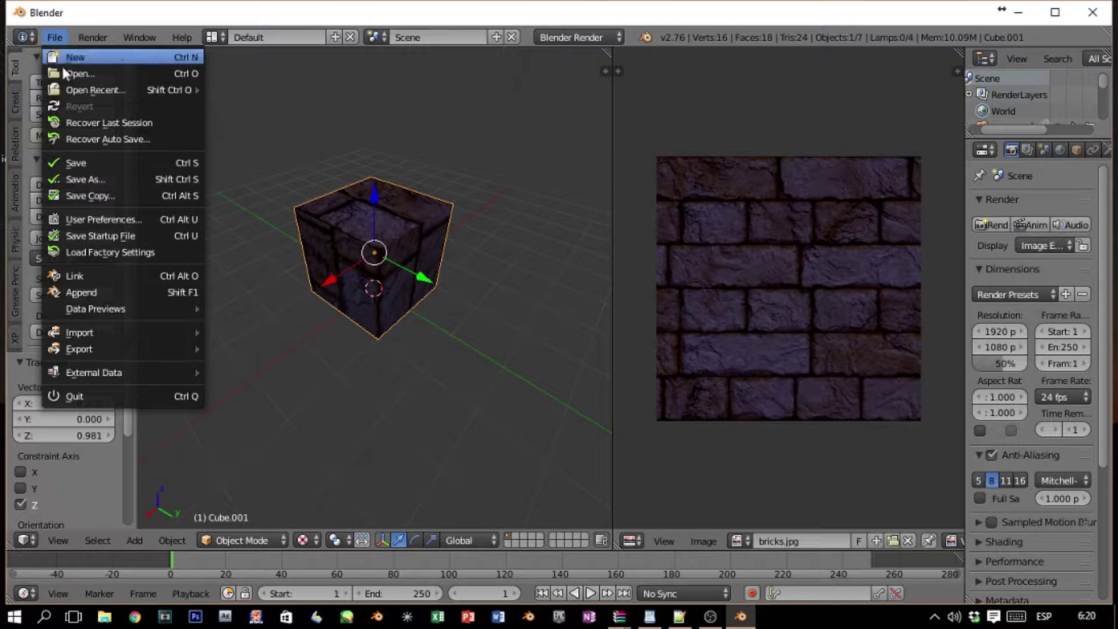
{"action": "mouse_move", "coordinate": [111, 350]}
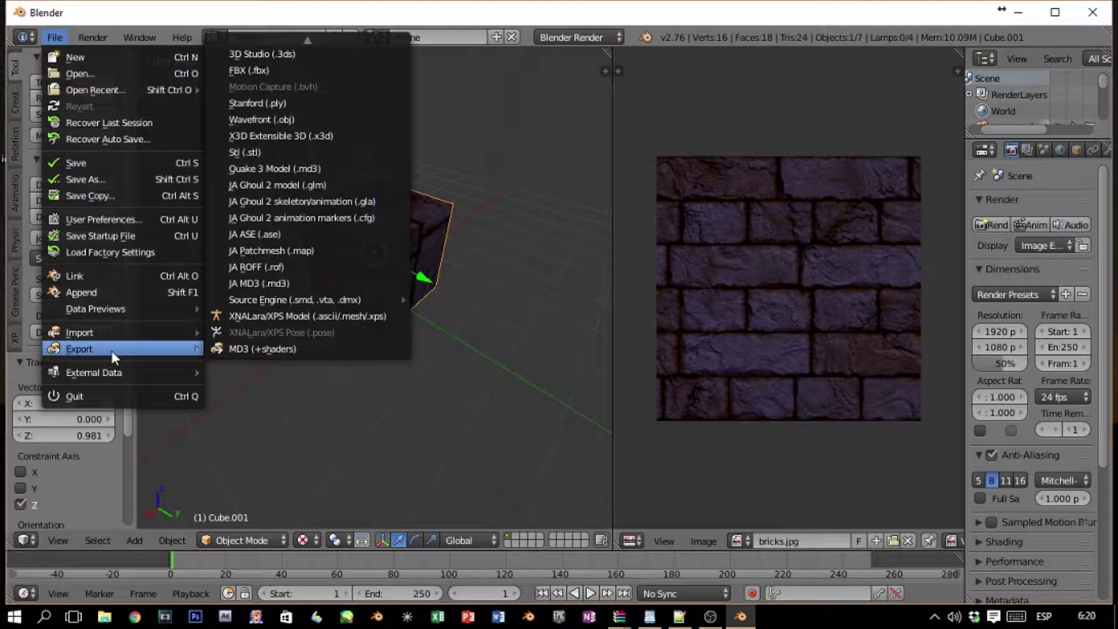
{"action": "left_click", "coordinate": [270, 349]}
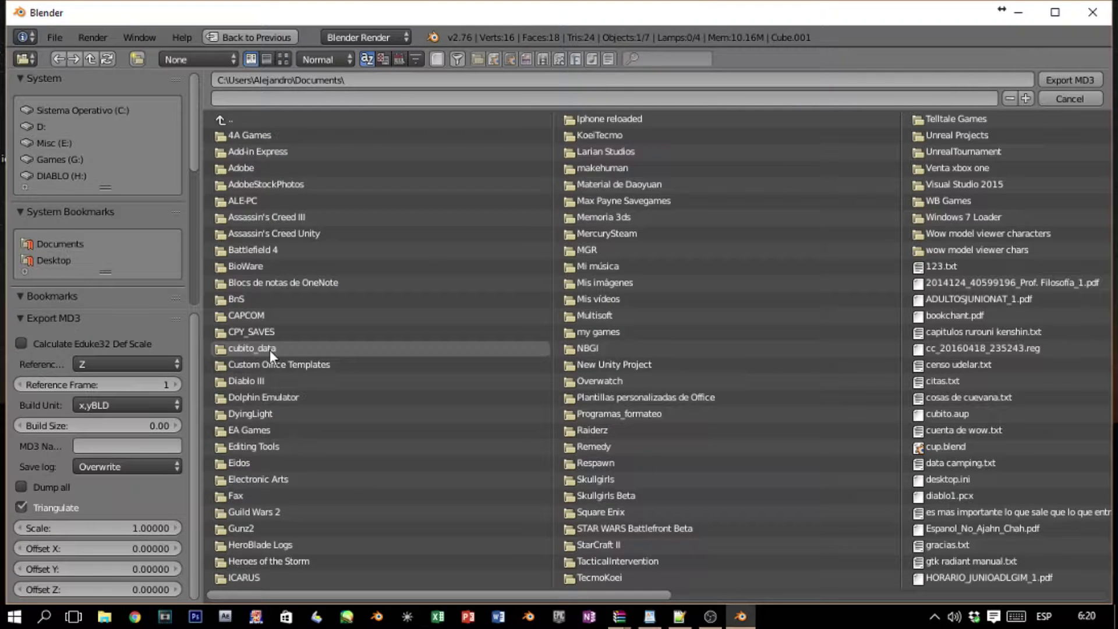
{"action": "left_click", "coordinate": [1075, 101]}
{"action": "scroll", "coordinate": [417, 265], "scroll_direction": "up", "scroll_amount": 3}
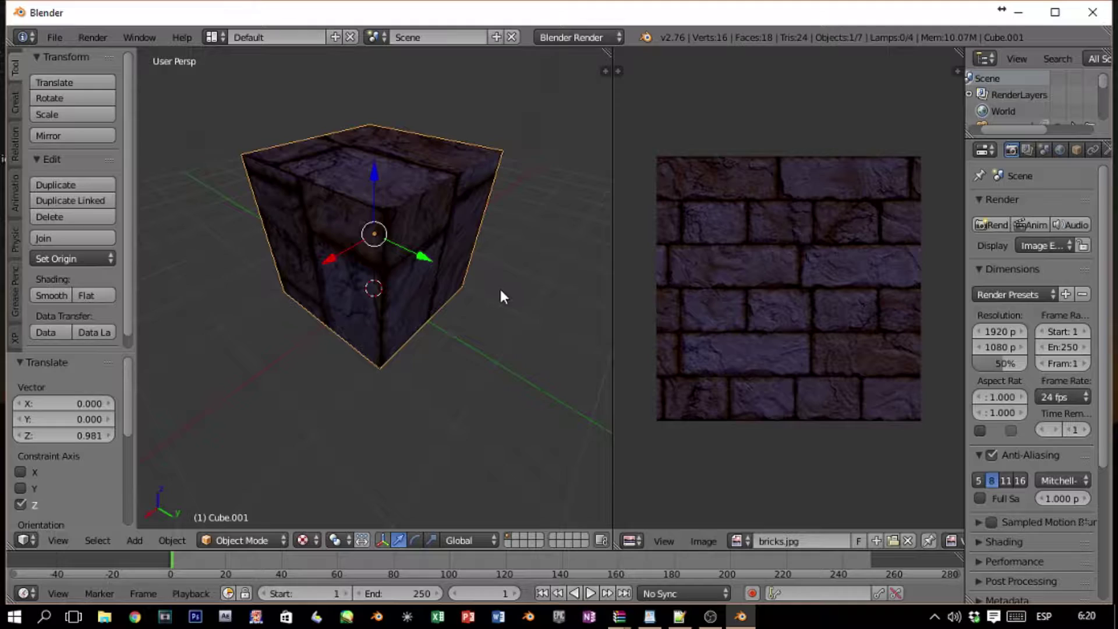
{"action": "middle_click_drag", "start_coordinate": [499, 286], "coordinate": [424, 300]}
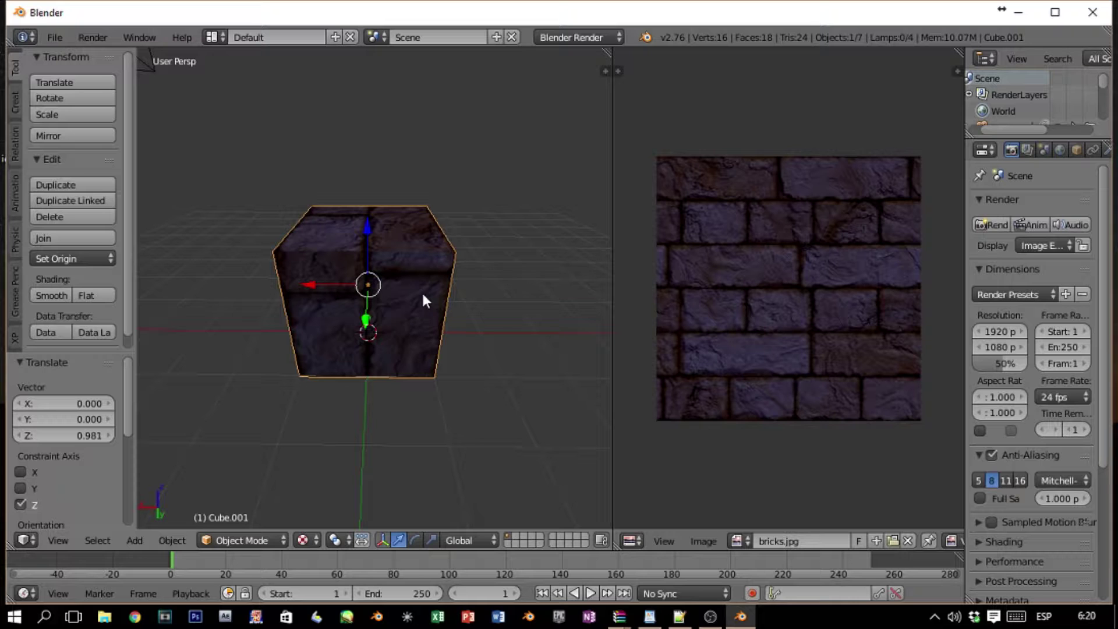
{"action": "middle_click_drag", "start_coordinate": [474, 297], "coordinate": [524, 302]}
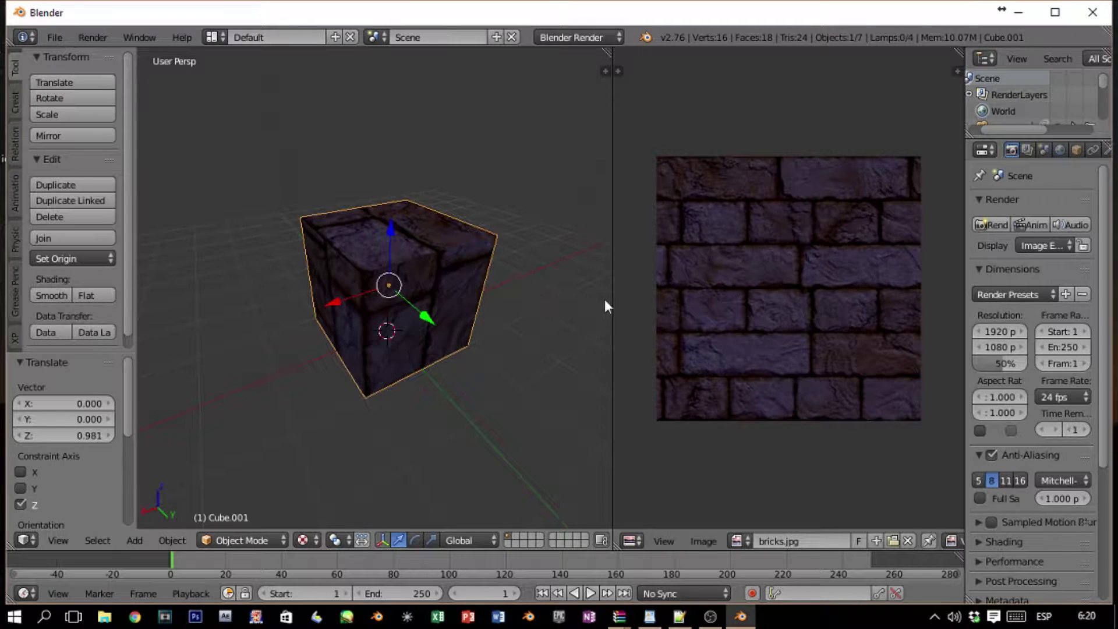
- Widen the properties area and add a new custom property to the cube object
{"action": "left_click_drag", "start_coordinate": [964, 315], "coordinate": [835, 316]}
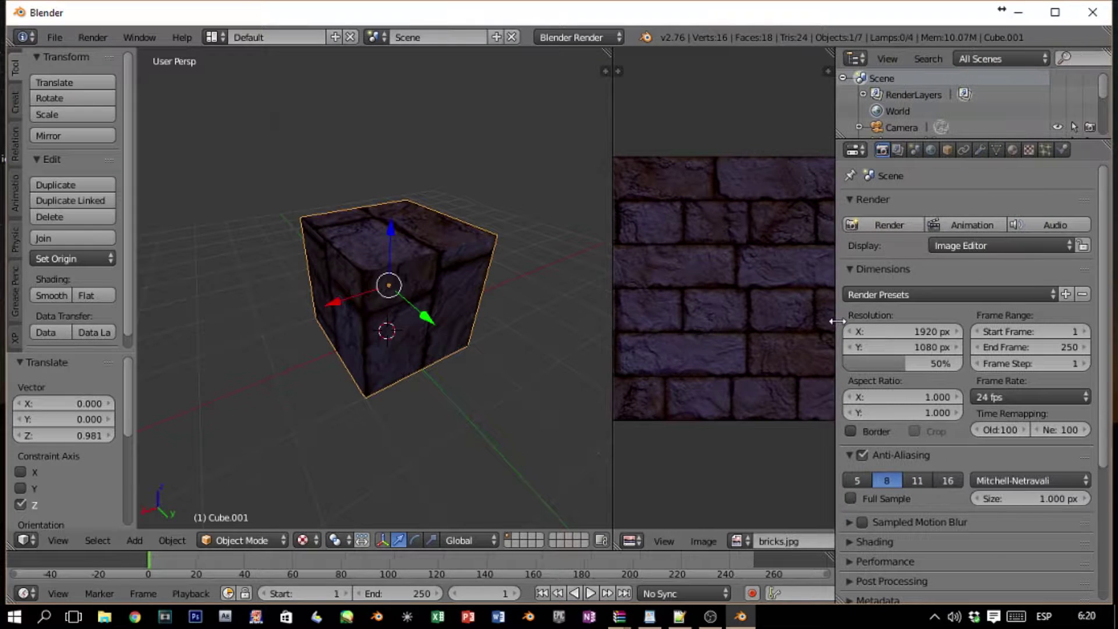
{"action": "left_click", "coordinate": [948, 150]}
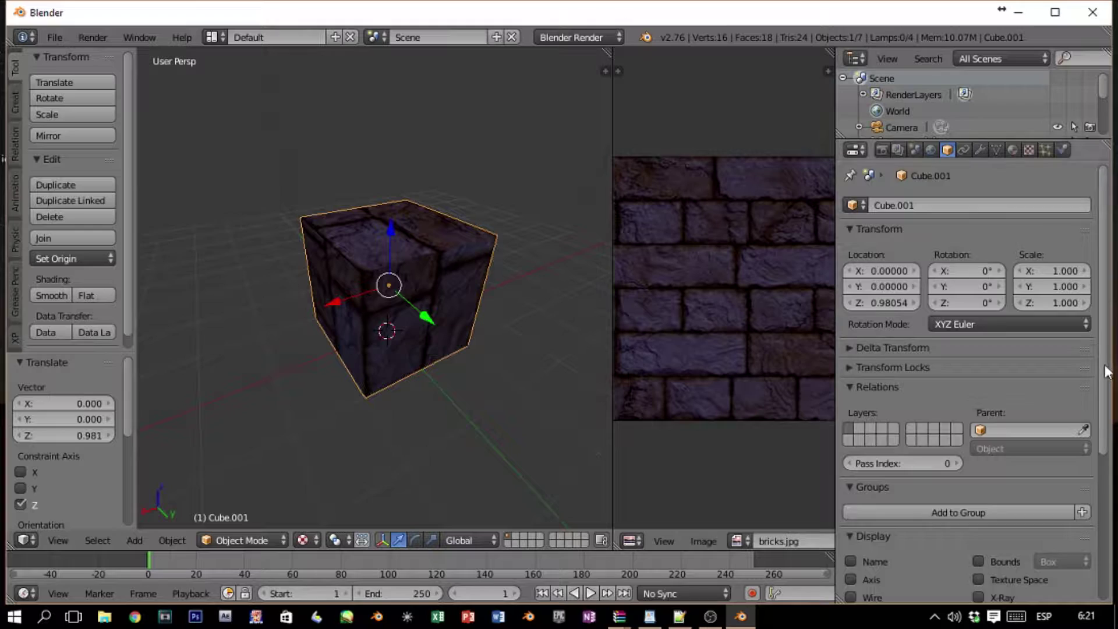
{"action": "scroll", "coordinate": [1019, 525], "scroll_direction": "down", "scroll_amount": 8}
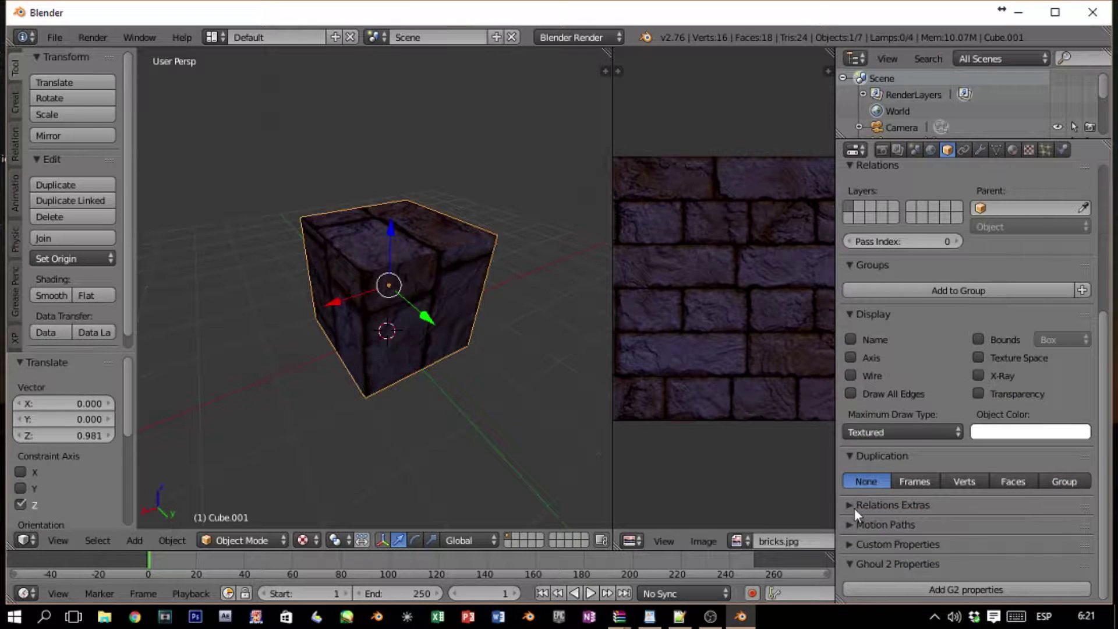
{"action": "left_click", "coordinate": [850, 541]}
{"action": "scroll", "coordinate": [902, 530], "scroll_direction": "down", "scroll_amount": 2}
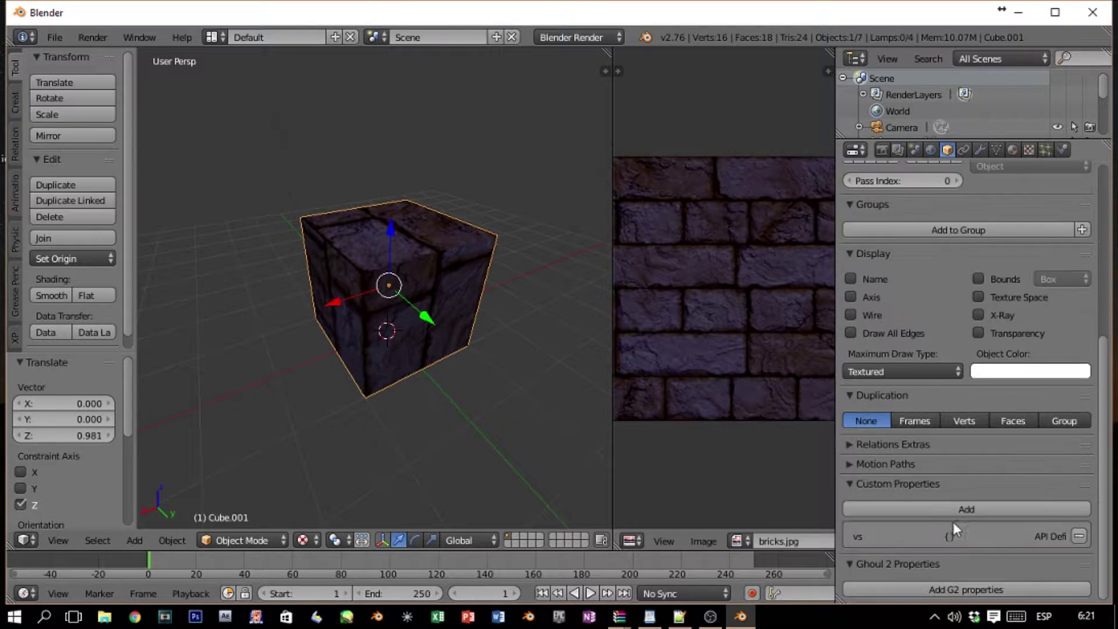
{"action": "left_click", "coordinate": [993, 510]}
{"action": "scroll", "coordinate": [938, 555], "scroll_direction": "down", "scroll_amount": 1}
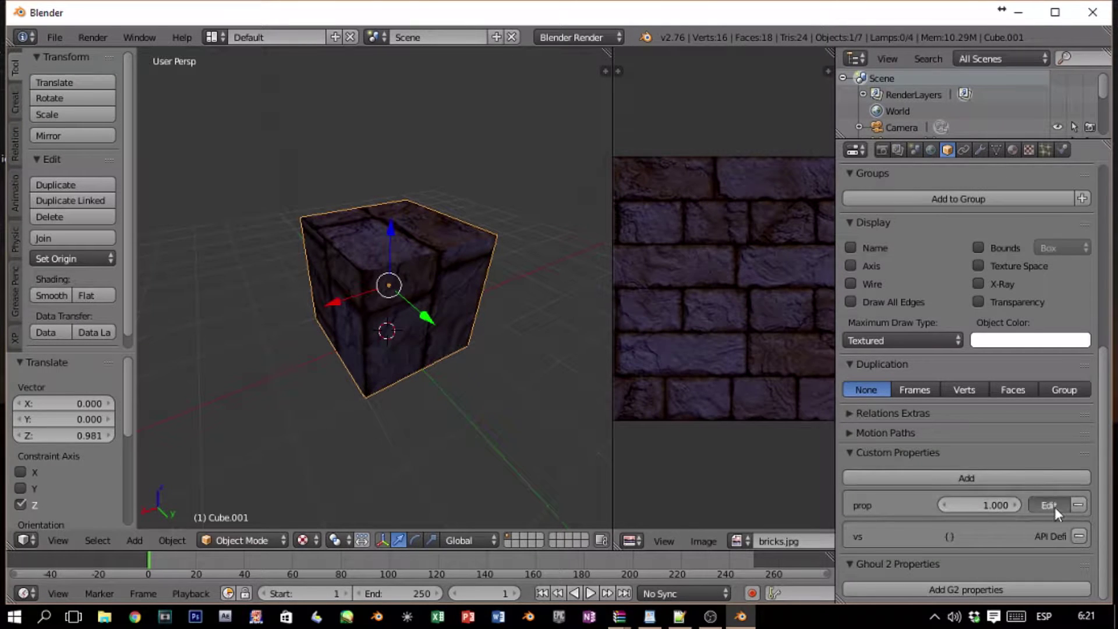
- Rename the cube's new custom property to md3shader
{"action": "left_click", "coordinate": [1052, 506]}
{"action": "left_click", "coordinate": [1003, 482]}
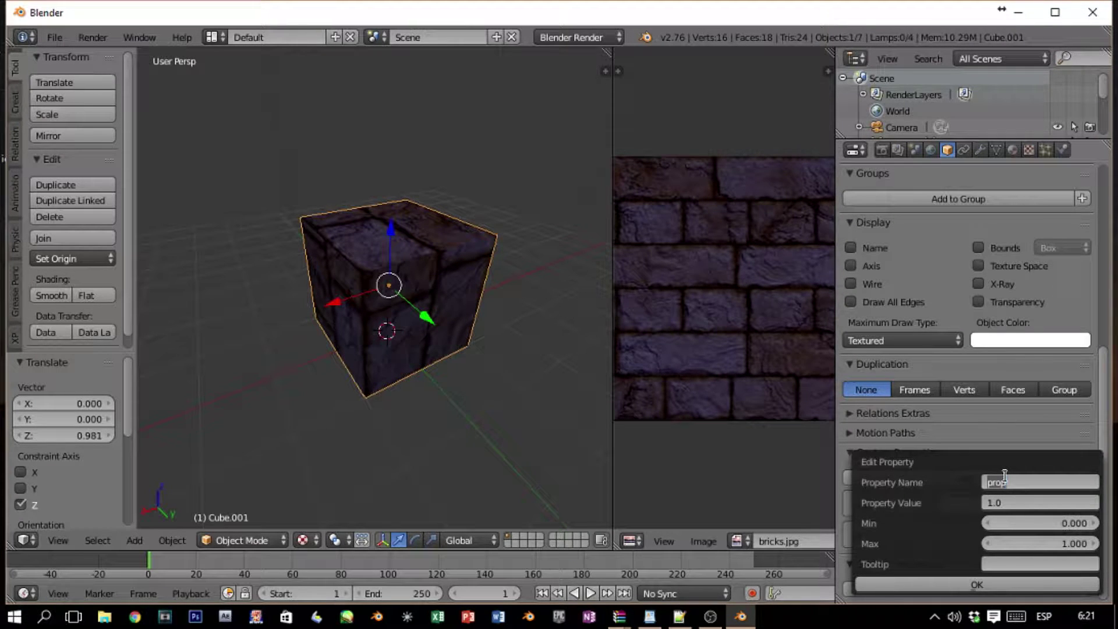
{"action": "type", "text": "d"}
{"action": "key", "text": "BackSpace"}
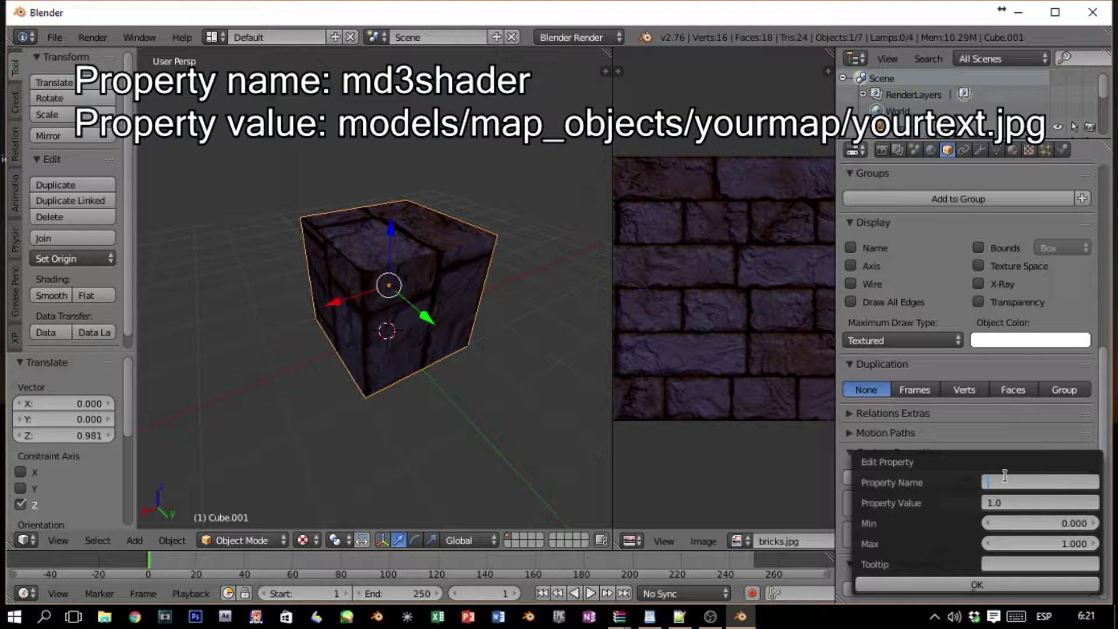
{"action": "type", "text": "md3shader"}
- Set the md3shader property's value to models/map_objects/tristram/bricks.jpg and apply the property changes
{"action": "left_click", "coordinate": [1005, 502]}
{"action": "key", "text": "BackSpace"}
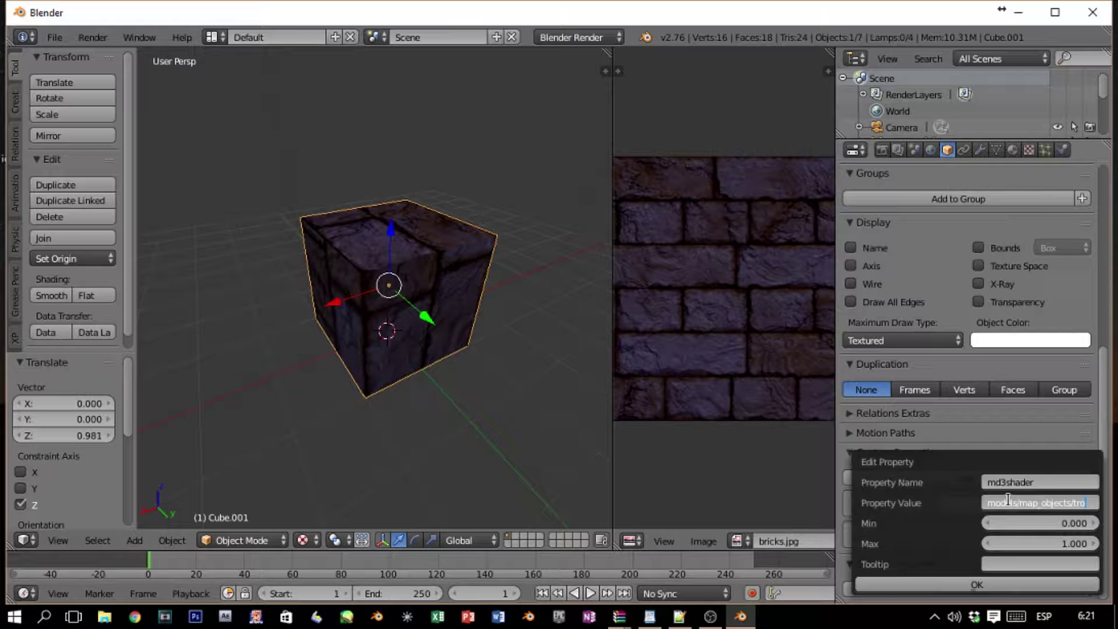
{"action": "type", "text": "tram/bricks.jpg"}
{"action": "key", "text": "Return"}
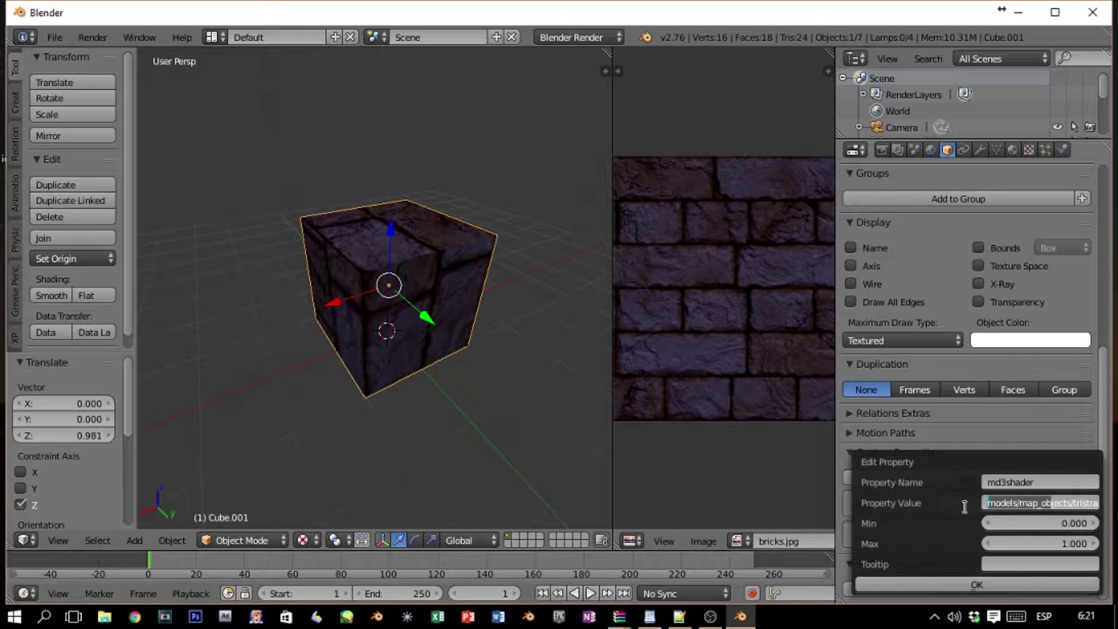
{"action": "left_click", "coordinate": [949, 585]}
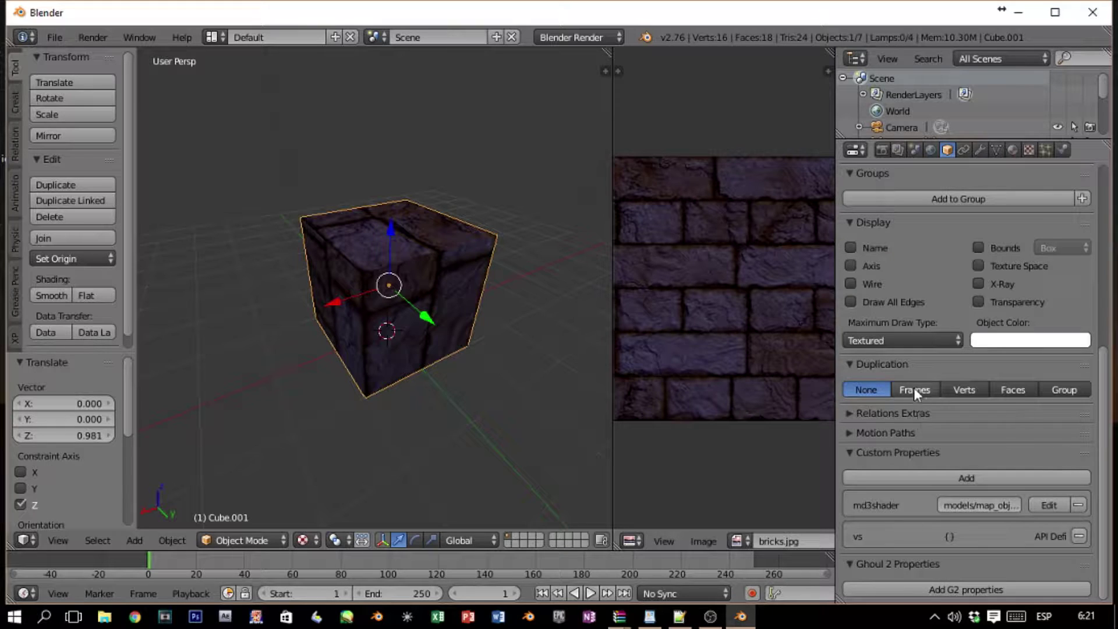
- Switch to File Explorer and open tristram.pk3 in Jedi Academy's GameData\base folder with WinRAR
{"action": "left_click", "coordinate": [1020, 13]}
{"action": "left_click", "coordinate": [110, 617]}
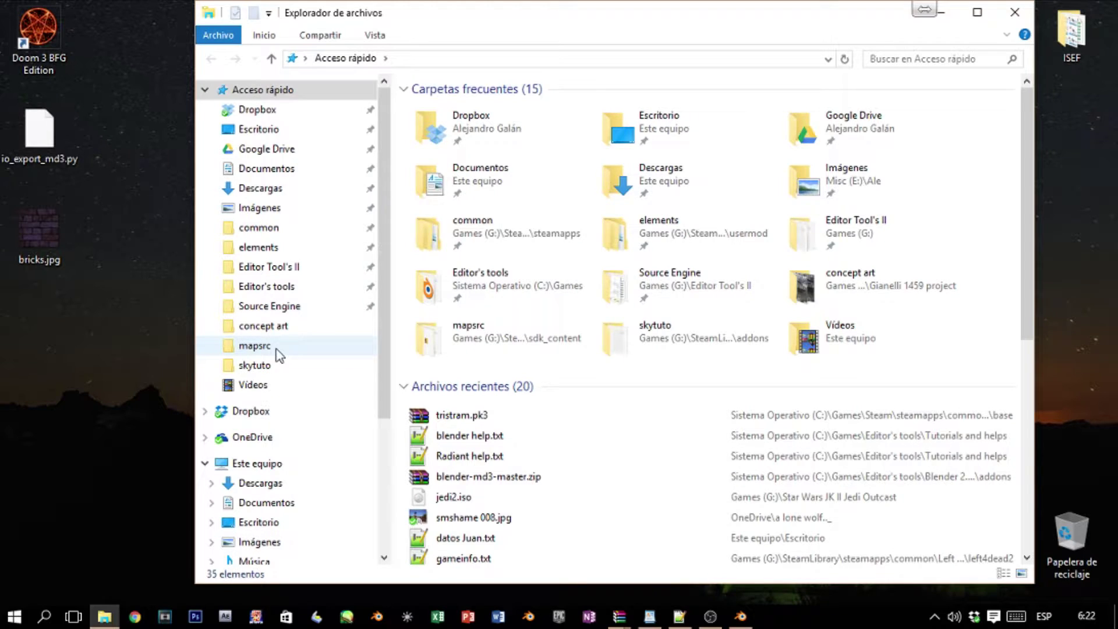
{"action": "left_click", "coordinate": [300, 287]}
{"action": "double_click", "coordinate": [460, 469]}
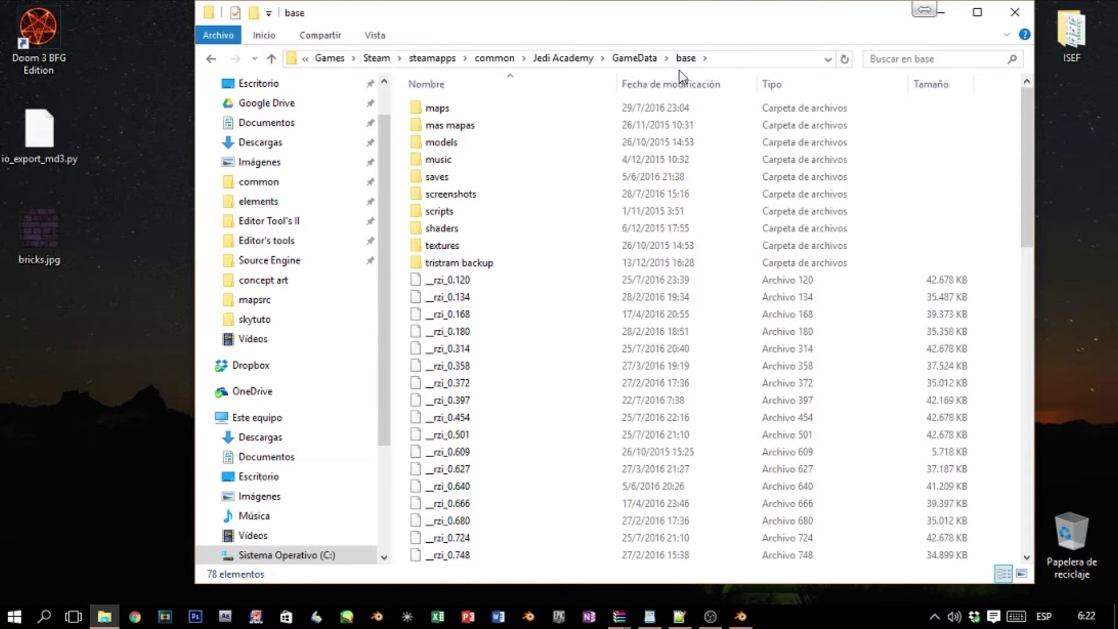
{"action": "scroll", "coordinate": [547, 275], "scroll_direction": "down", "scroll_amount": 15}
{"action": "scroll", "coordinate": [539, 302], "scroll_direction": "down", "scroll_amount": 4}
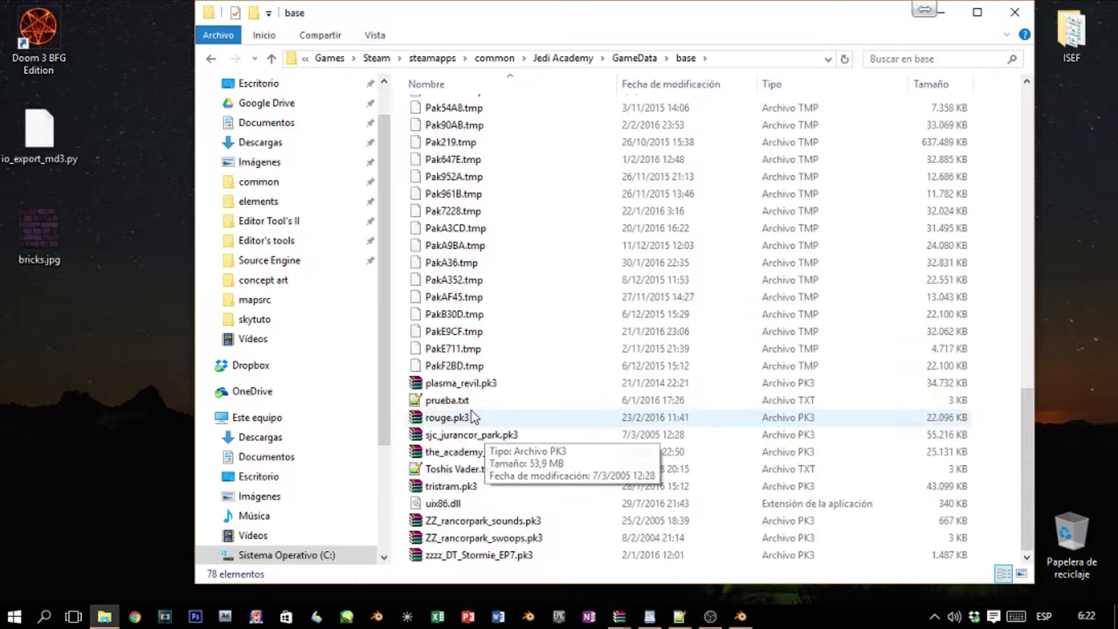
{"action": "left_click", "coordinate": [476, 488]}
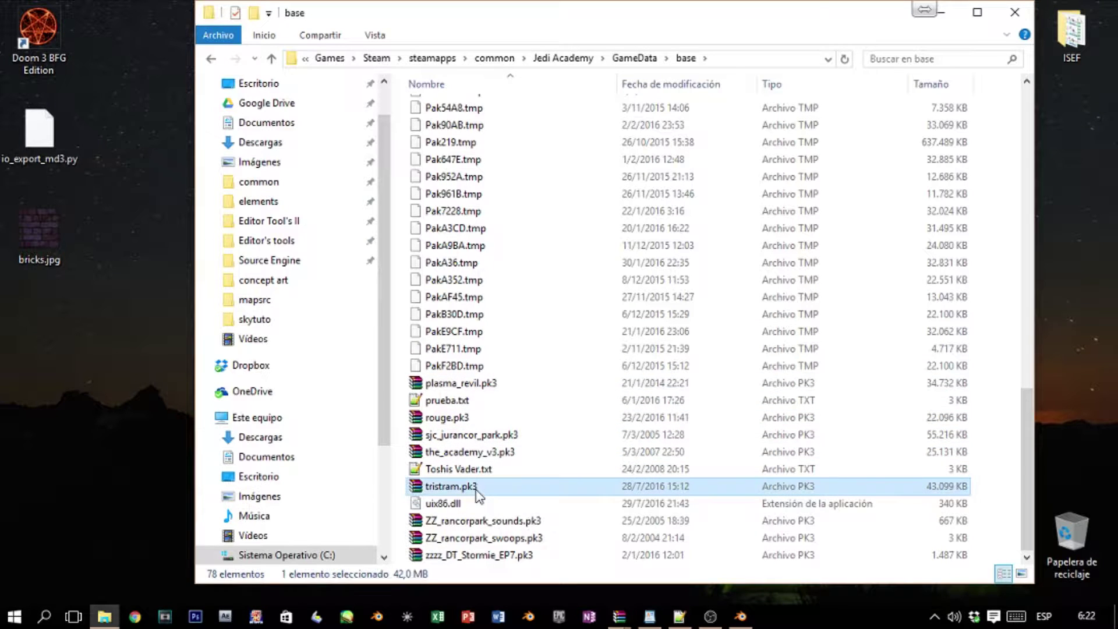
{"action": "double_click", "coordinate": [487, 488]}
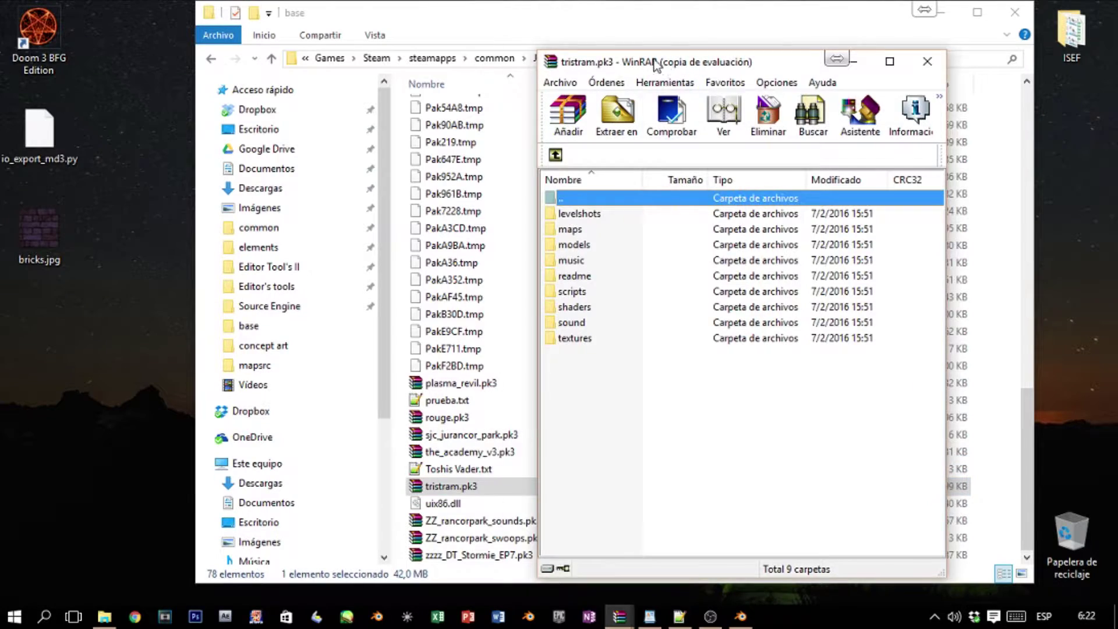
- Move the archive window clear of the desktop texture file and open the archive's models/map_objects/tristram folder
{"action": "left_click_drag", "start_coordinate": [655, 61], "coordinate": [541, 64]}
{"action": "left_click", "coordinate": [810, 254]}
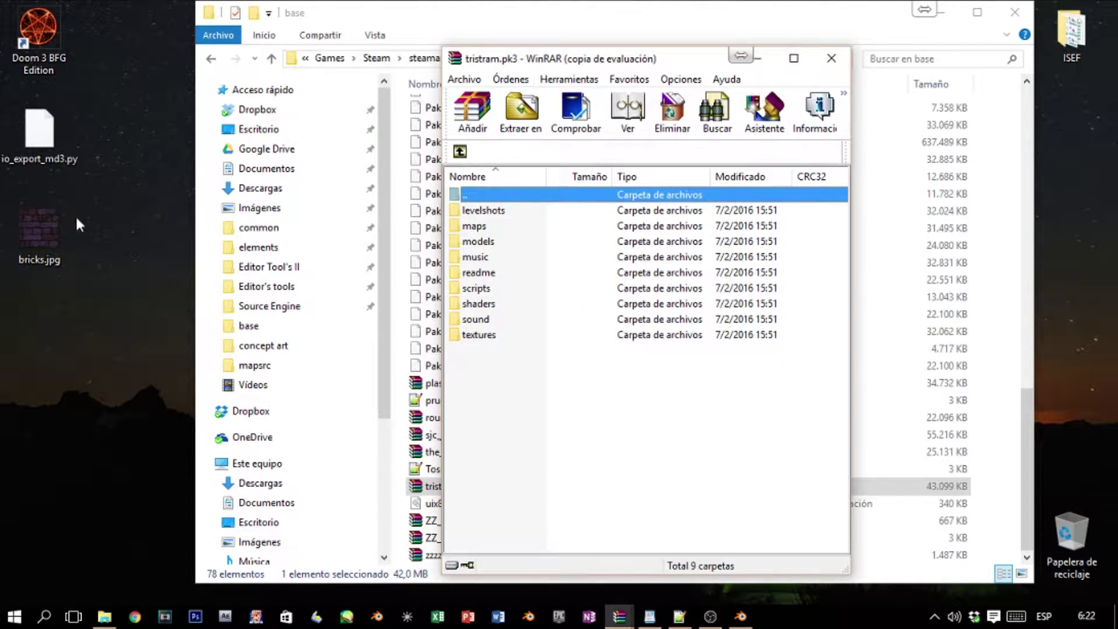
{"action": "left_click", "coordinate": [57, 222]}
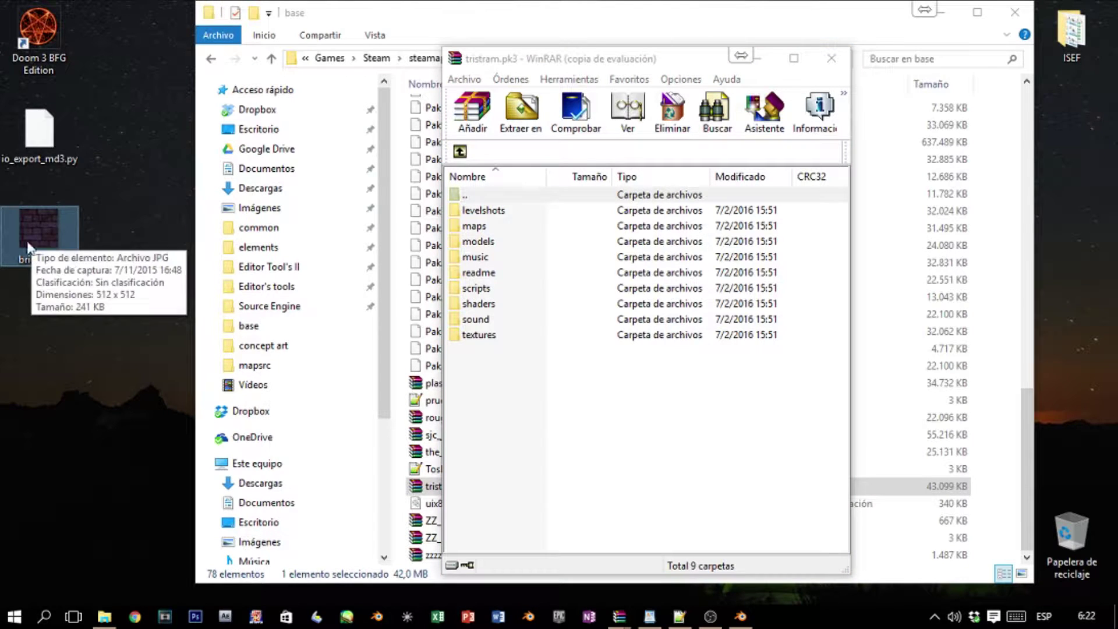
{"action": "left_click_drag", "start_coordinate": [558, 56], "coordinate": [723, 56]}
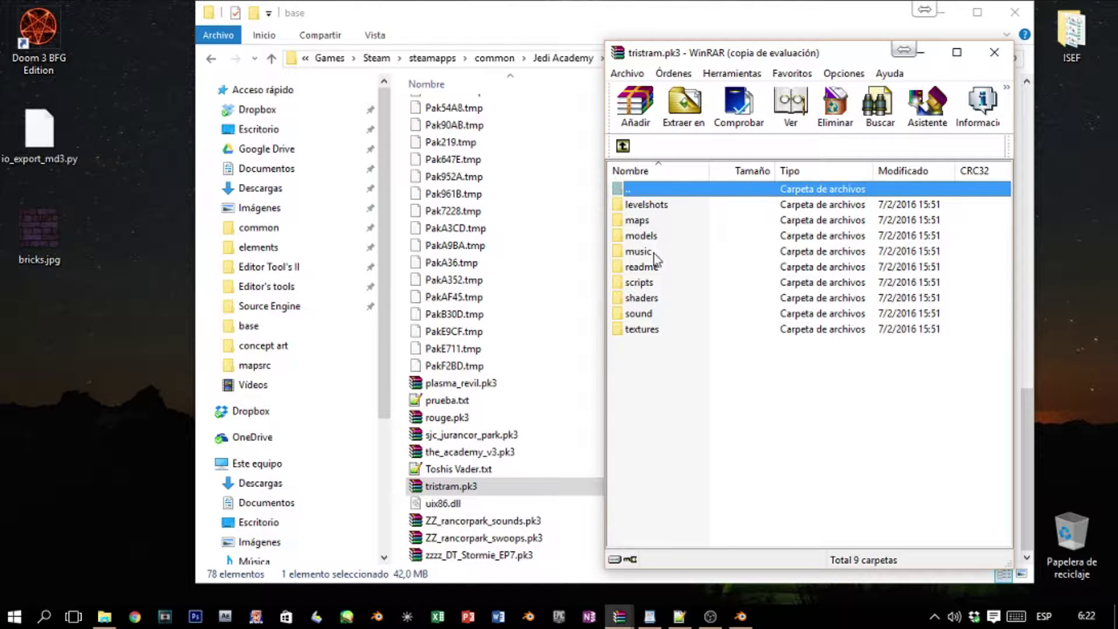
{"action": "double_click", "coordinate": [654, 236]}
{"action": "double_click", "coordinate": [656, 208]}
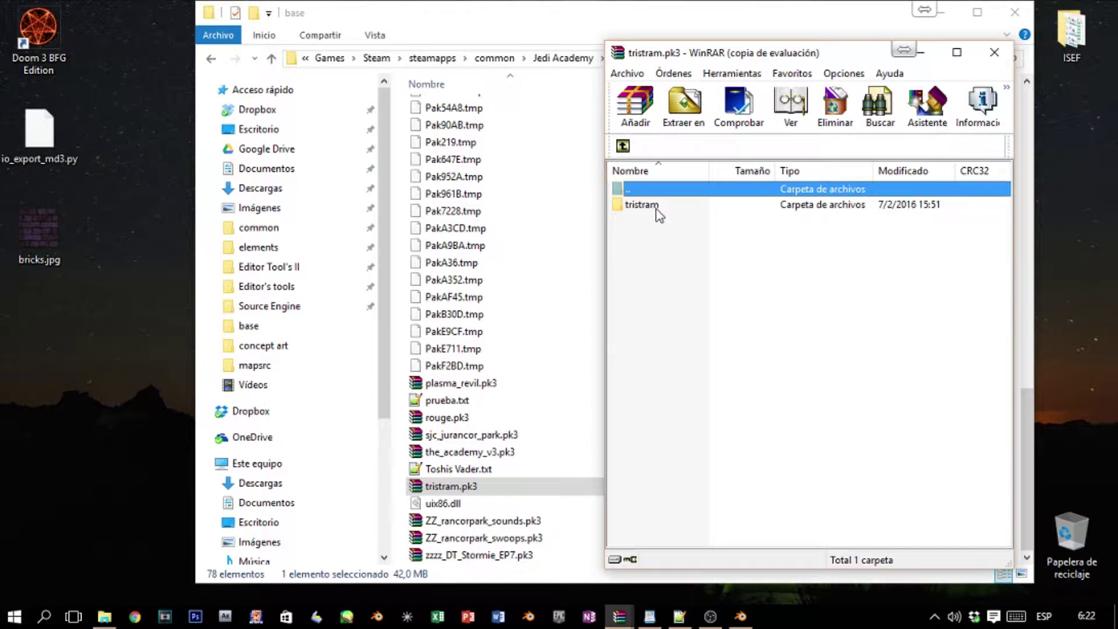
{"action": "double_click", "coordinate": [657, 208]}
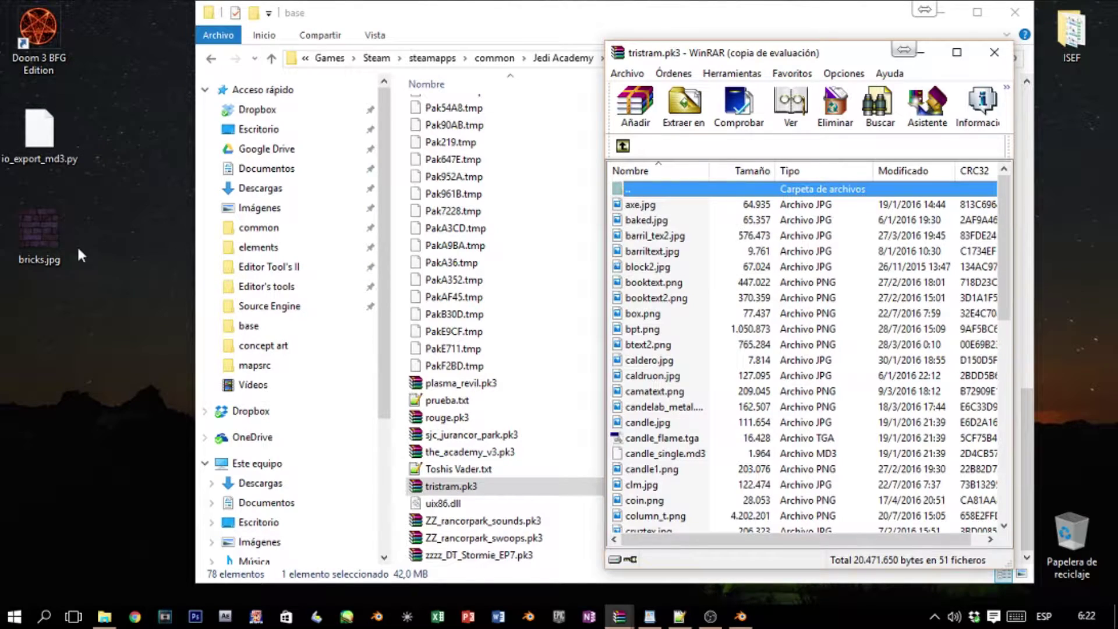
- Add bricks.jpg from the desktop to the archive's tristram folder with the default settings and close the archive
{"action": "left_click_drag", "start_coordinate": [38, 237], "coordinate": [798, 361]}
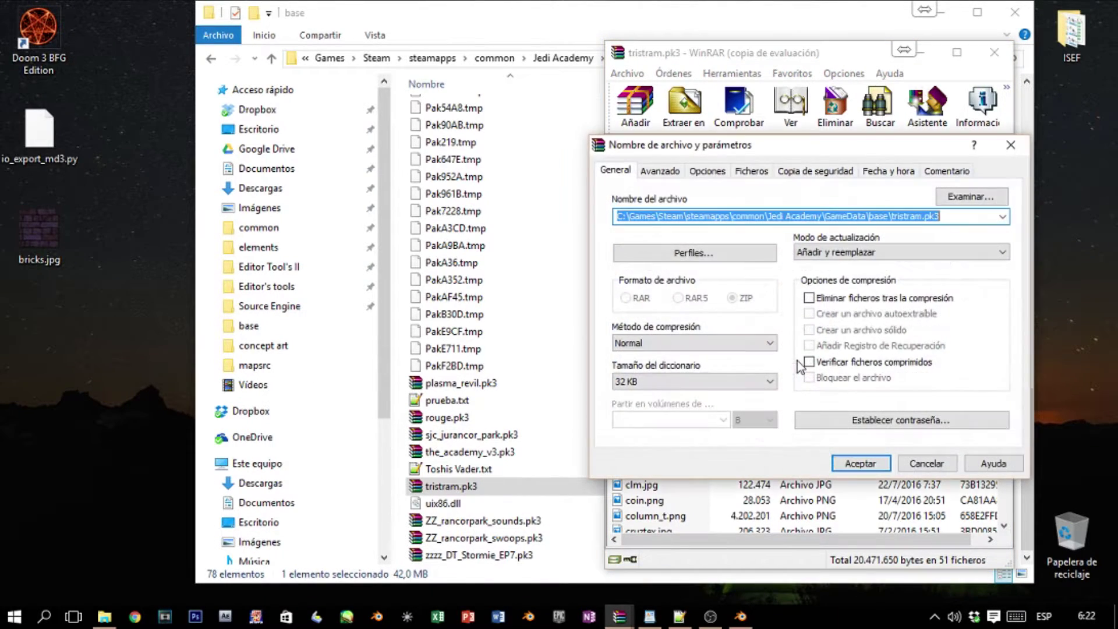
{"action": "left_click", "coordinate": [861, 462]}
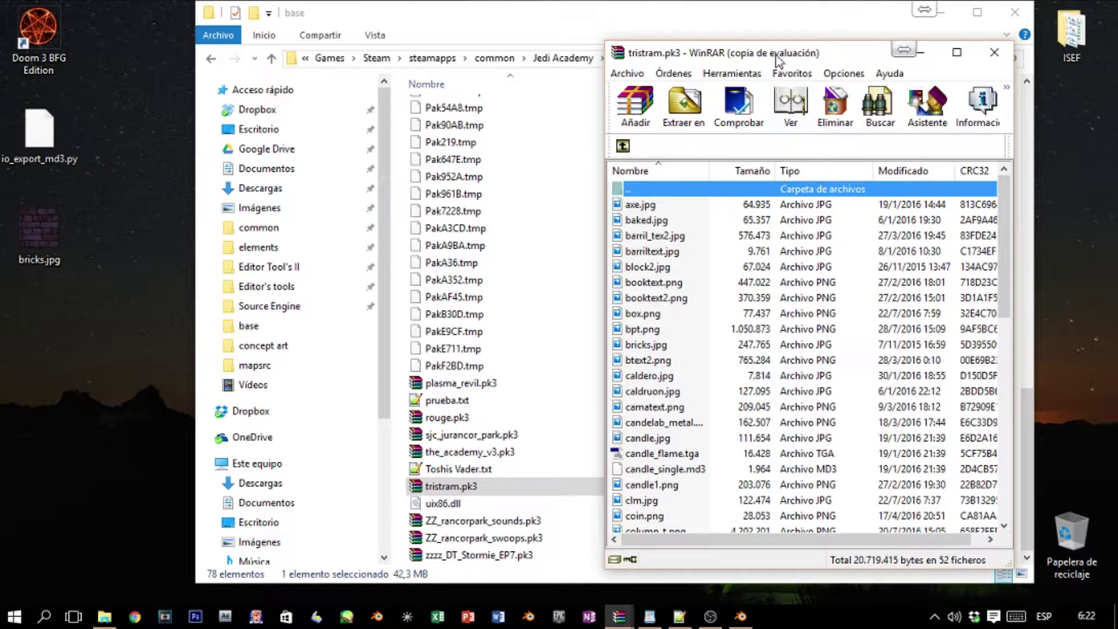
{"action": "left_click_drag", "start_coordinate": [776, 55], "coordinate": [569, 44]}
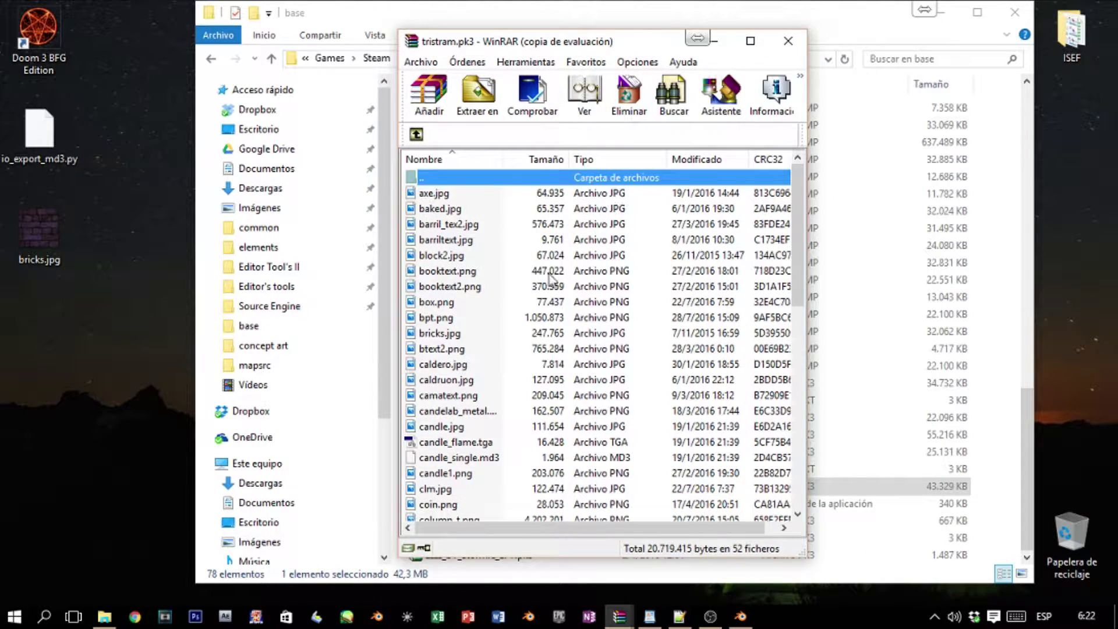
{"action": "left_click", "coordinate": [790, 42]}
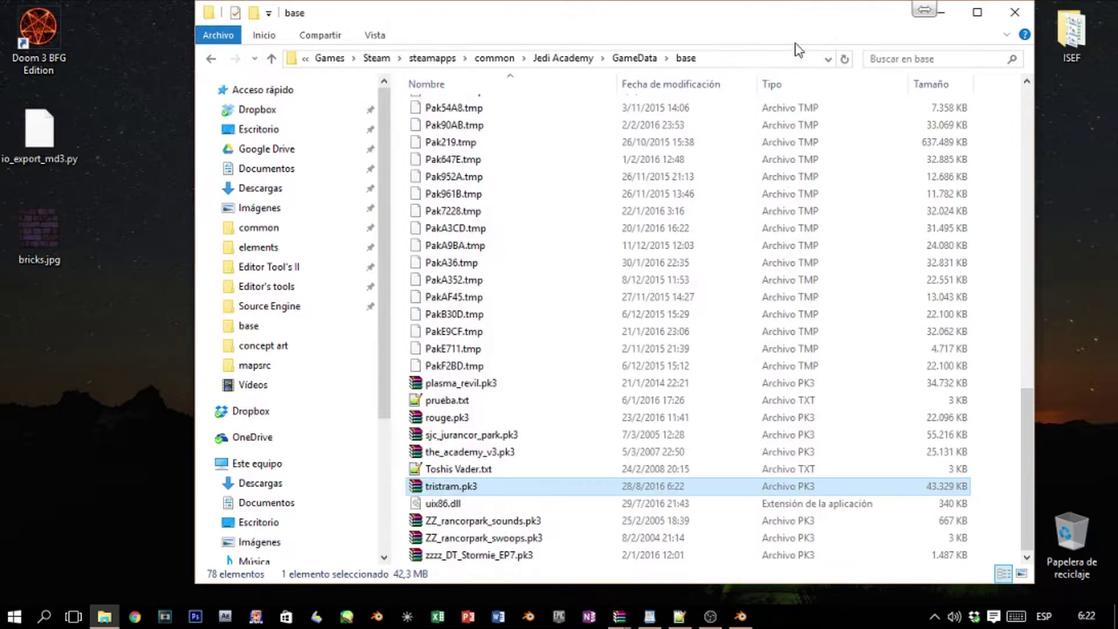
- Switch to Blender and check the full texture path in the cube's md3shader property
{"action": "left_click", "coordinate": [741, 616]}
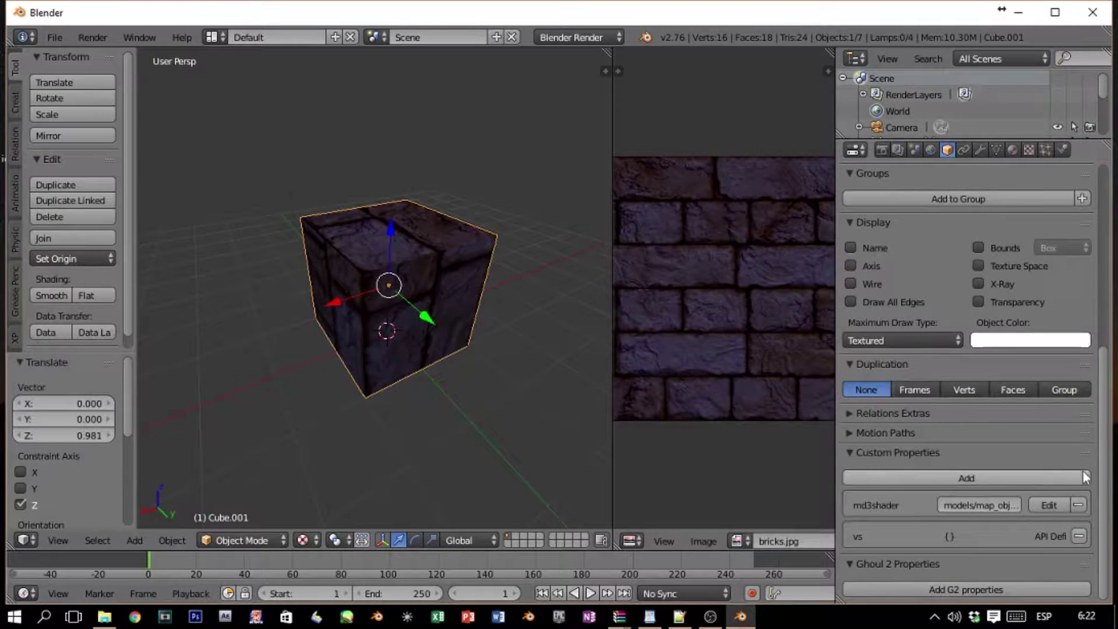
{"action": "left_click", "coordinate": [1042, 504]}
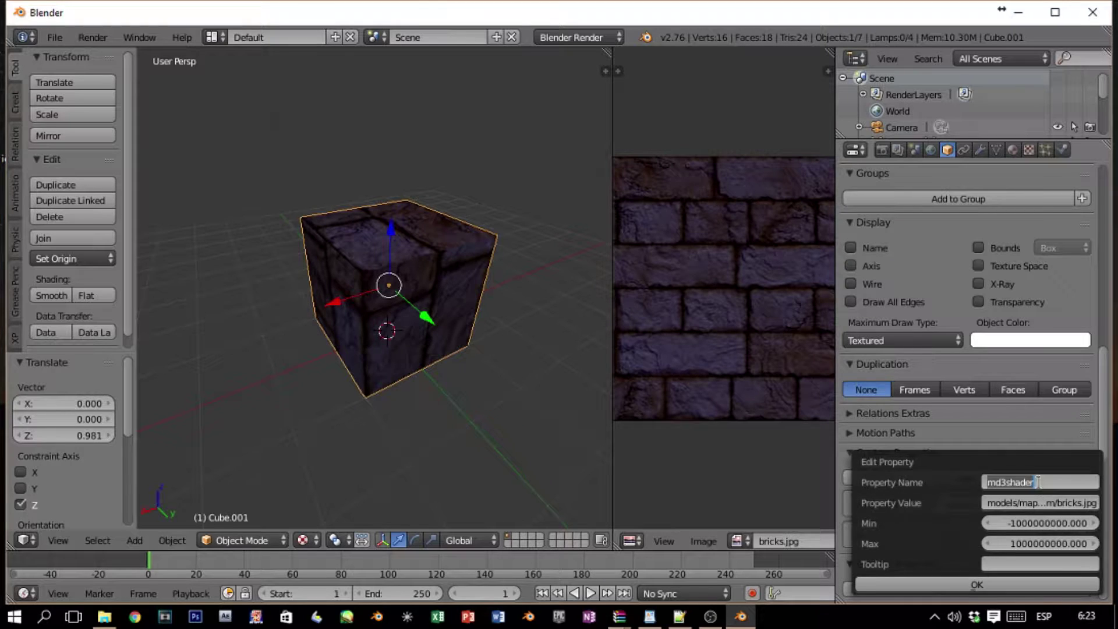
{"action": "left_click", "coordinate": [1001, 502]}
{"action": "type", "text": "models/map_"}
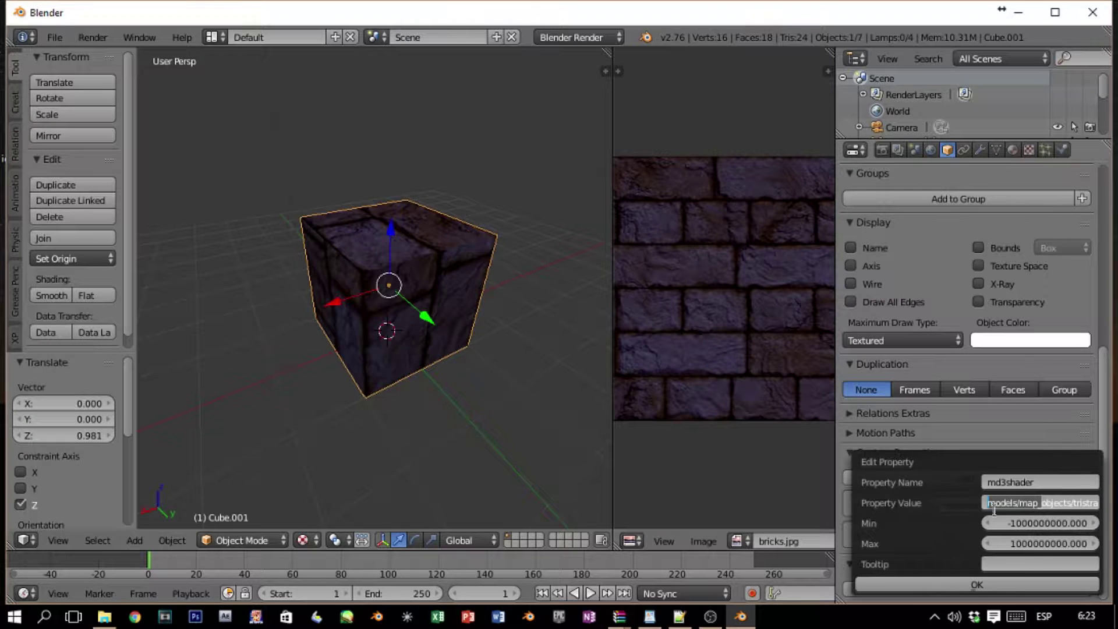
{"action": "left_click_drag", "start_coordinate": [1040, 502], "coordinate": [1115, 511]}
{"action": "left_click", "coordinate": [1071, 502]}
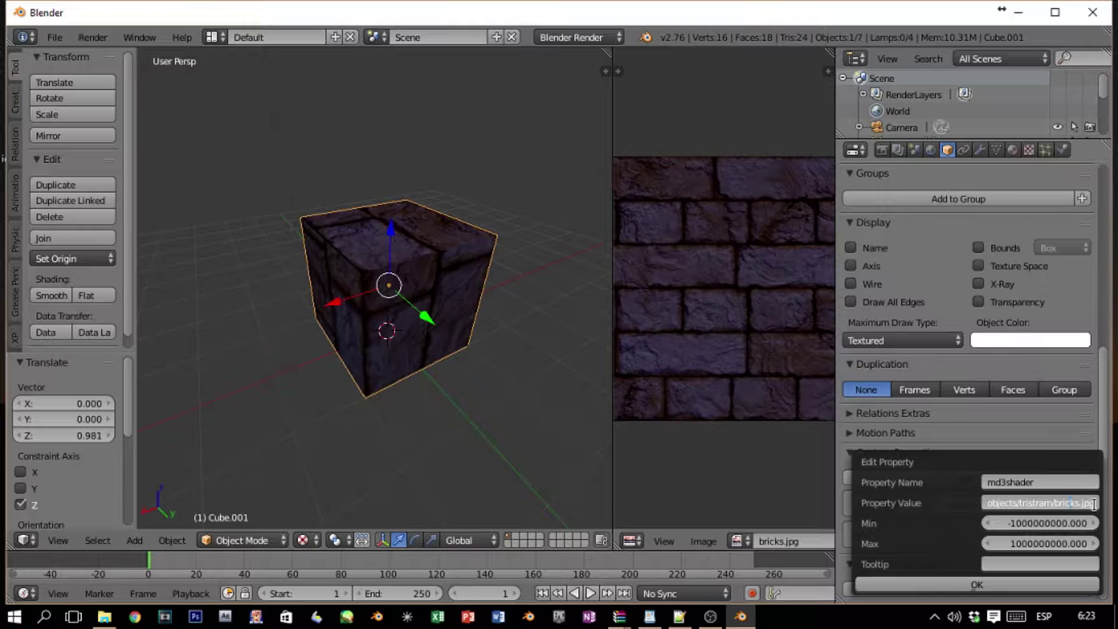
{"action": "left_click", "coordinate": [984, 585]}
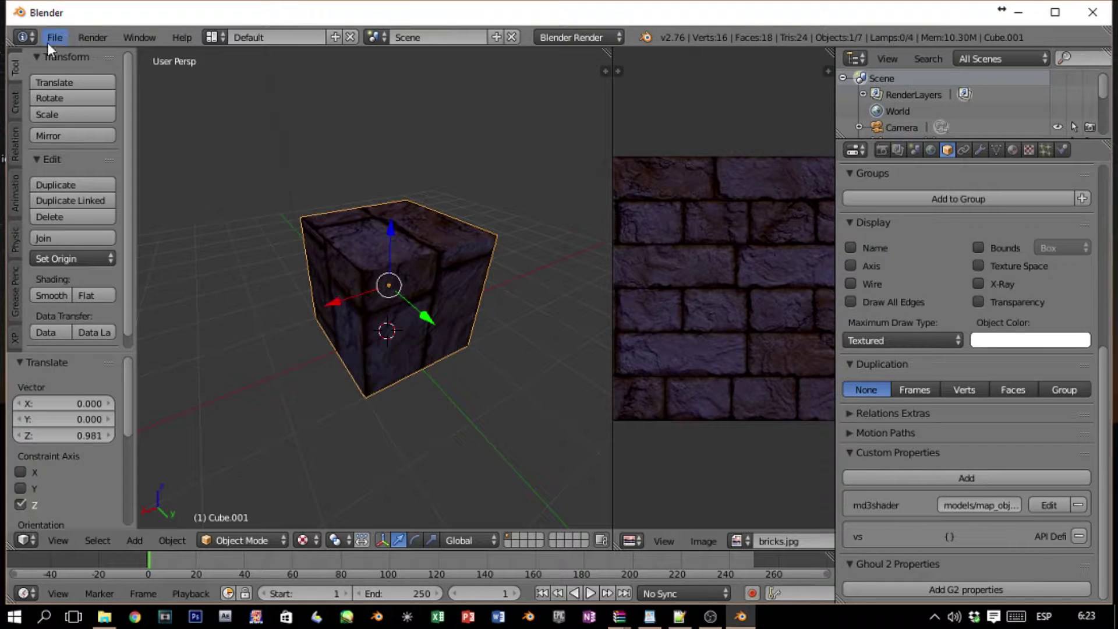
- Start an MD3 (+shaders) export of the cube and go to the bookmarked tristram folder
{"action": "left_click", "coordinate": [62, 37]}
{"action": "mouse_move", "coordinate": [106, 305]}
{"action": "mouse_move", "coordinate": [99, 351]}
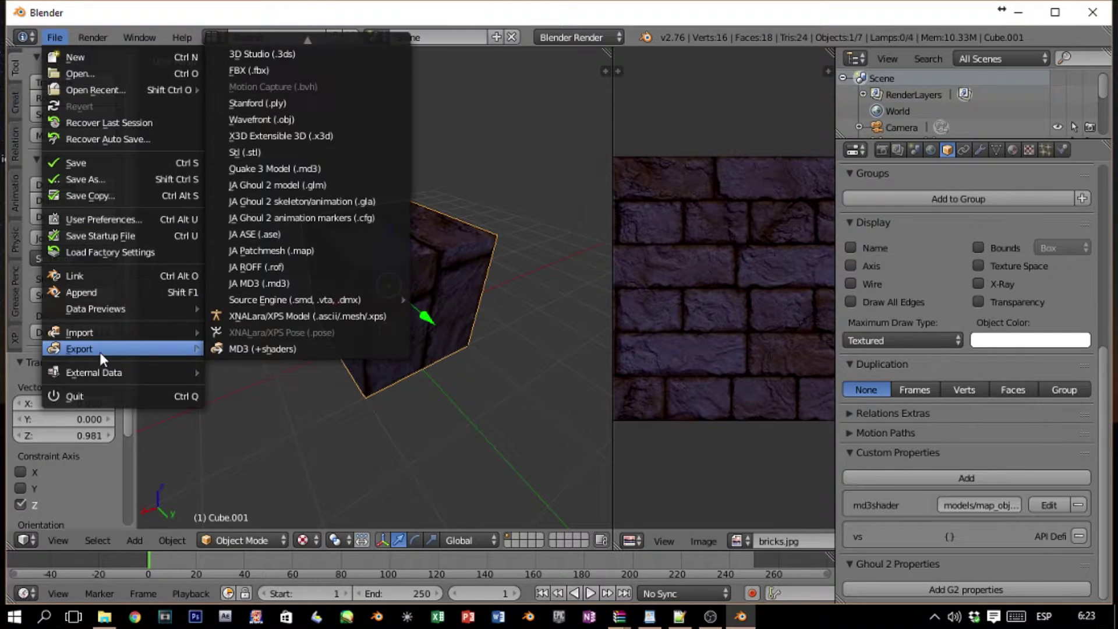
{"action": "left_click", "coordinate": [285, 340]}
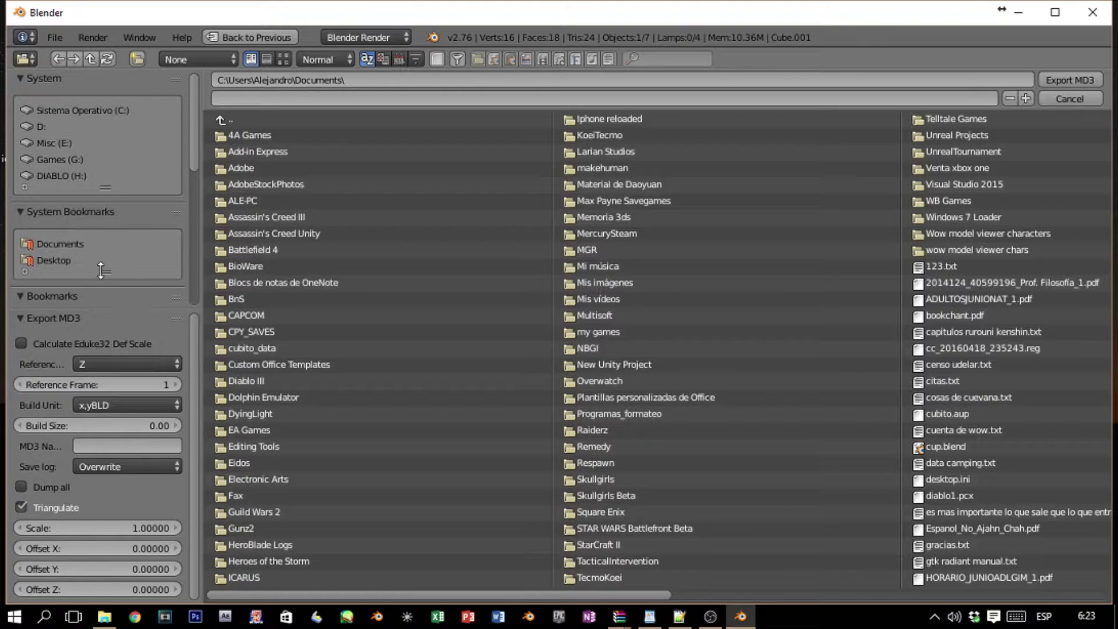
{"action": "left_click_drag", "start_coordinate": [106, 274], "coordinate": [108, 303]}
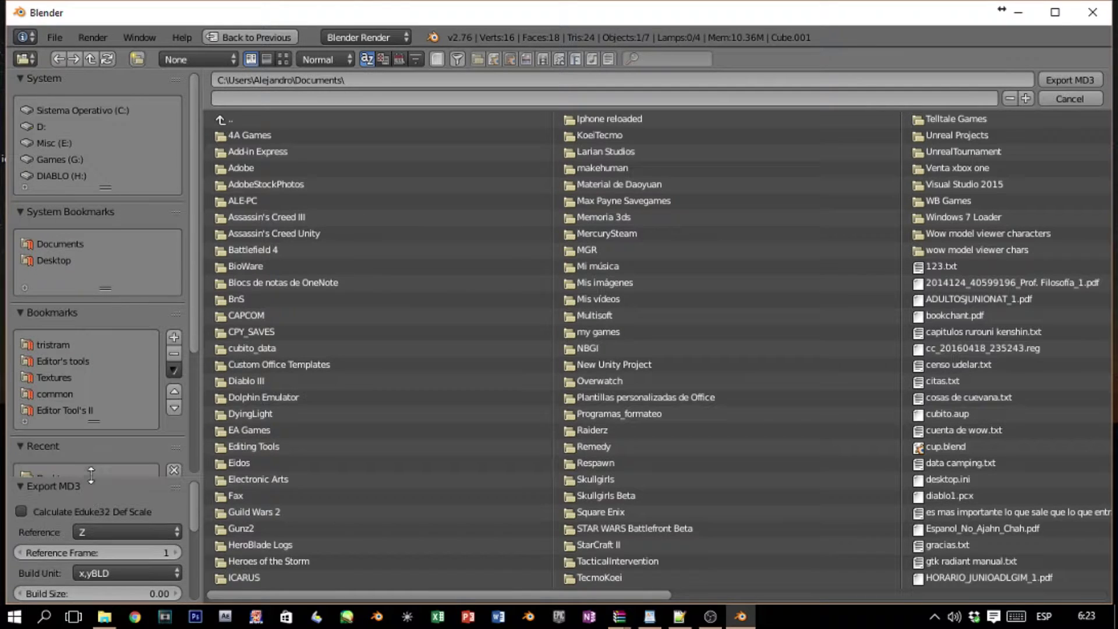
{"action": "left_click", "coordinate": [47, 345]}
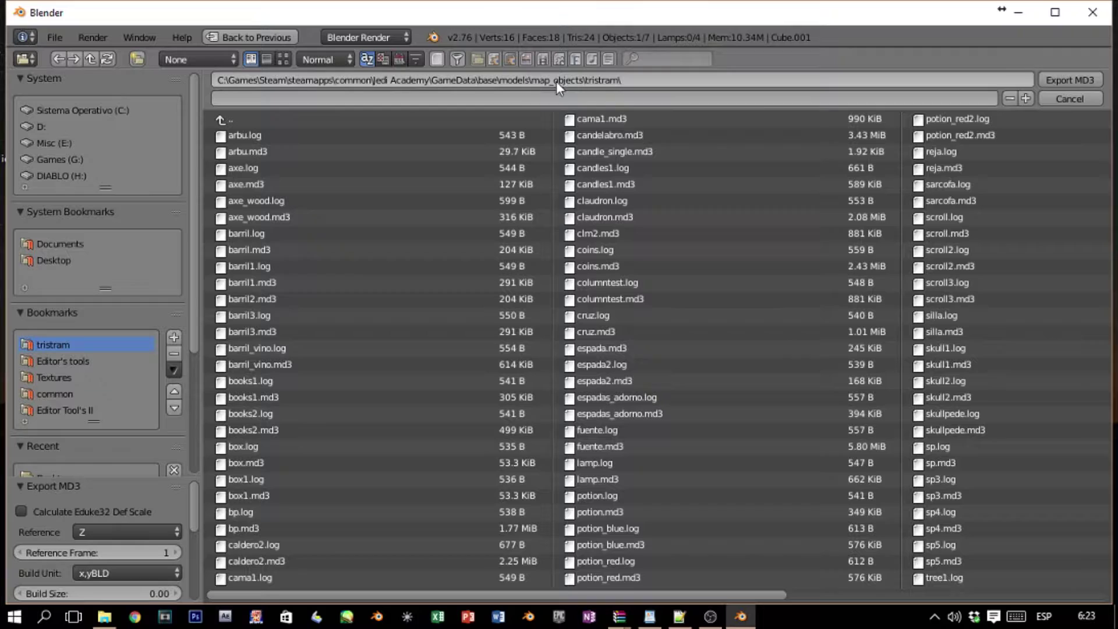
- Name the export file brick2.md3 and export the cube into the models\map_objects\tristram folder
{"action": "left_click", "coordinate": [624, 82]}
{"action": "left_click", "coordinate": [312, 100]}
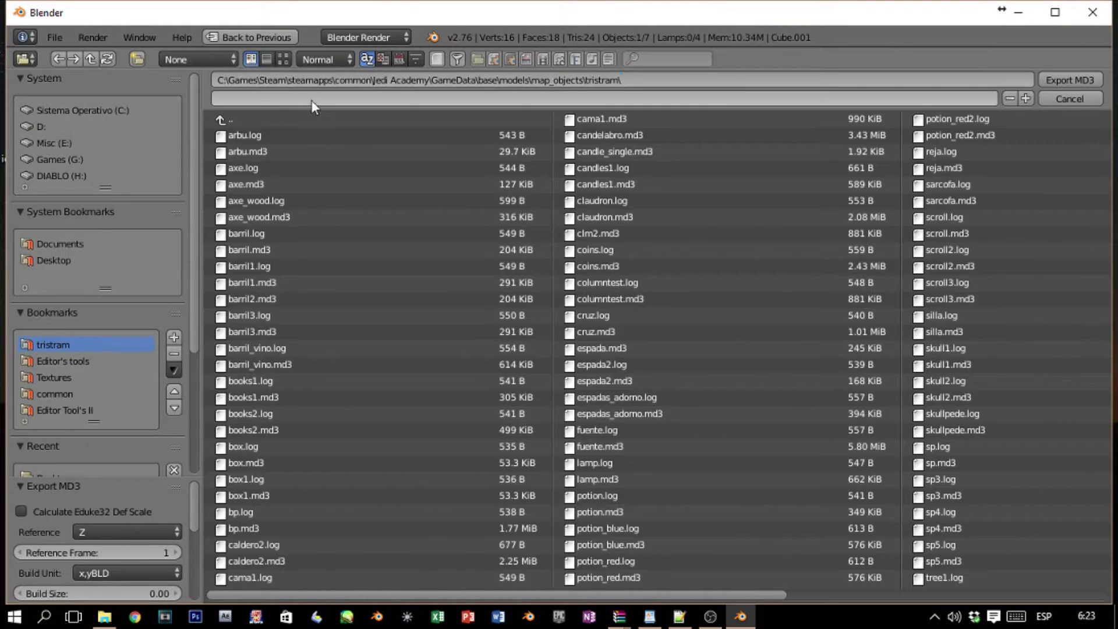
{"action": "left_click", "coordinate": [309, 99]}
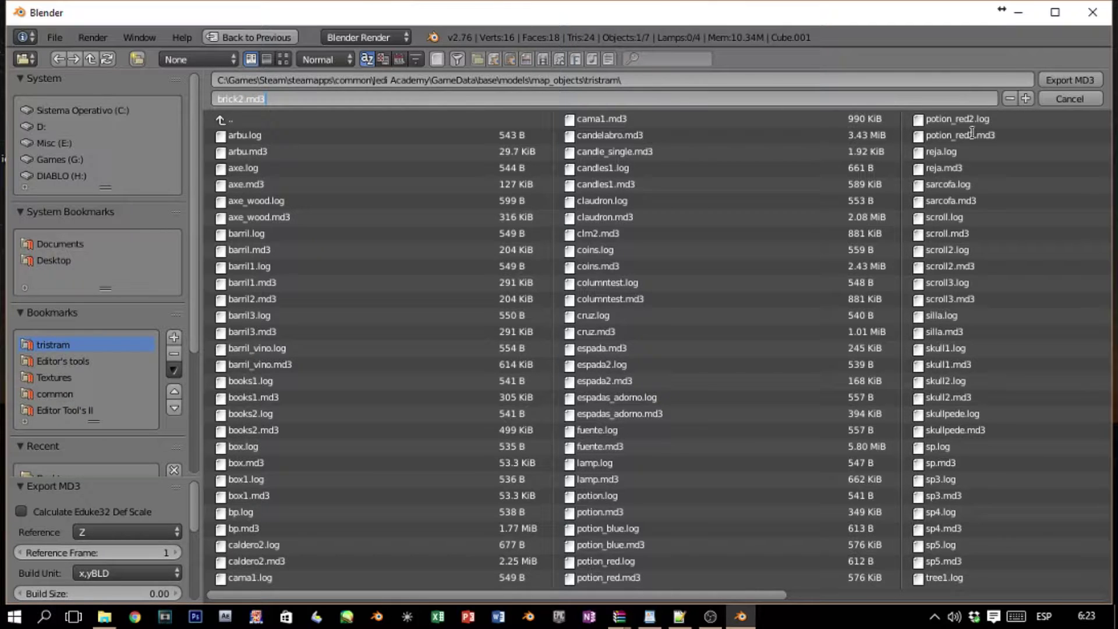
{"action": "left_click", "coordinate": [1026, 64]}
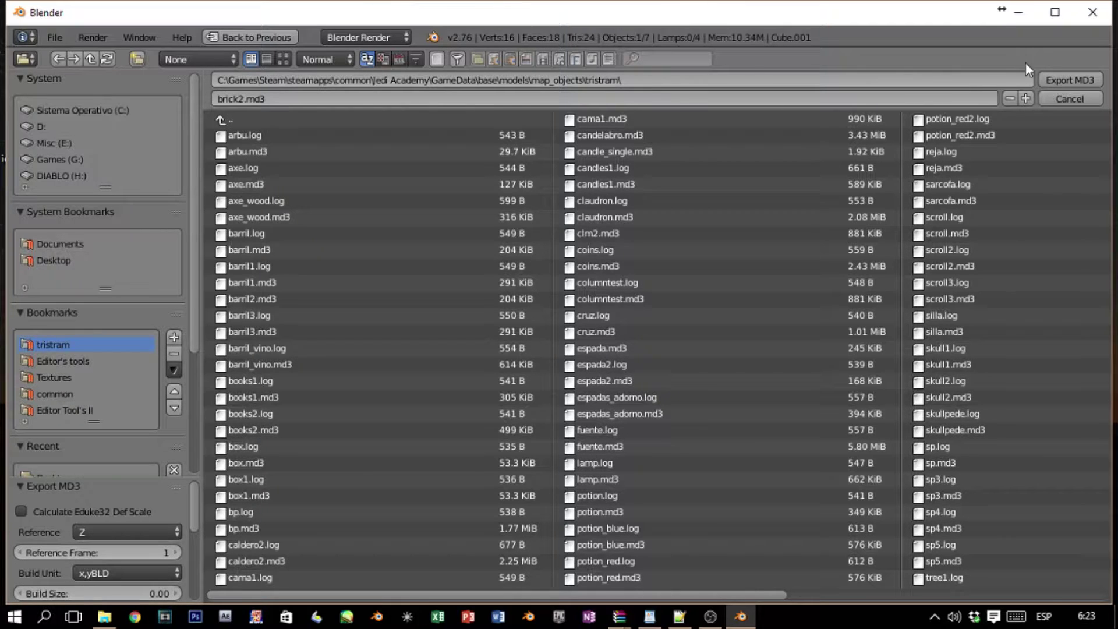
{"action": "left_click", "coordinate": [1069, 78]}
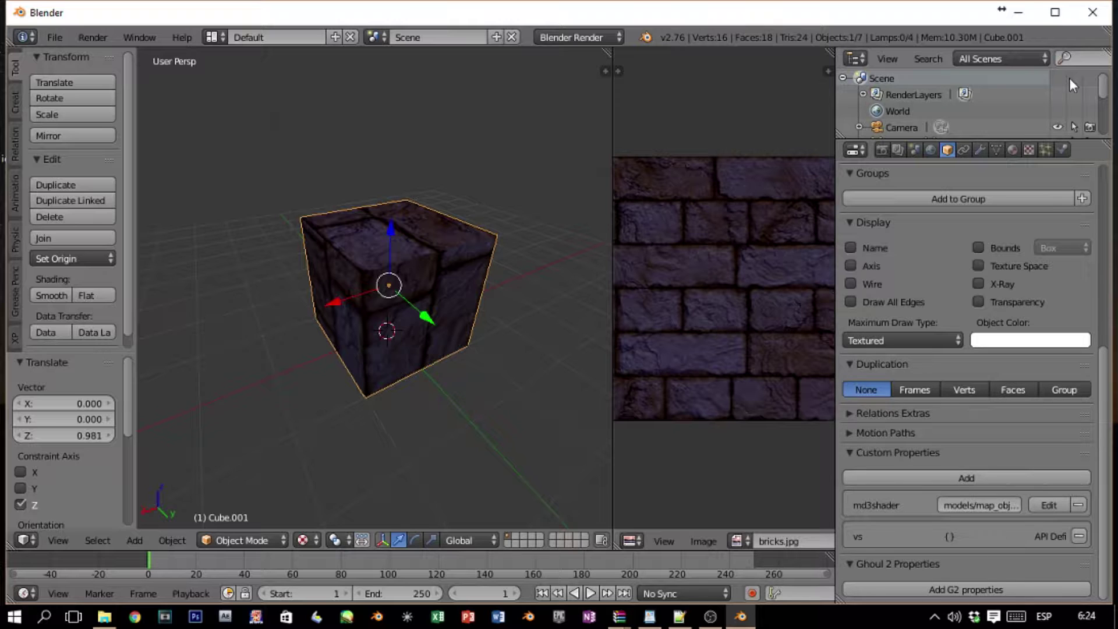
- Minimize Blender and launch GtkRadiant with Jedi Knight Jedi Academy as the selected game
{"action": "scroll", "coordinate": [444, 197], "scroll_direction": "down", "scroll_amount": 2}
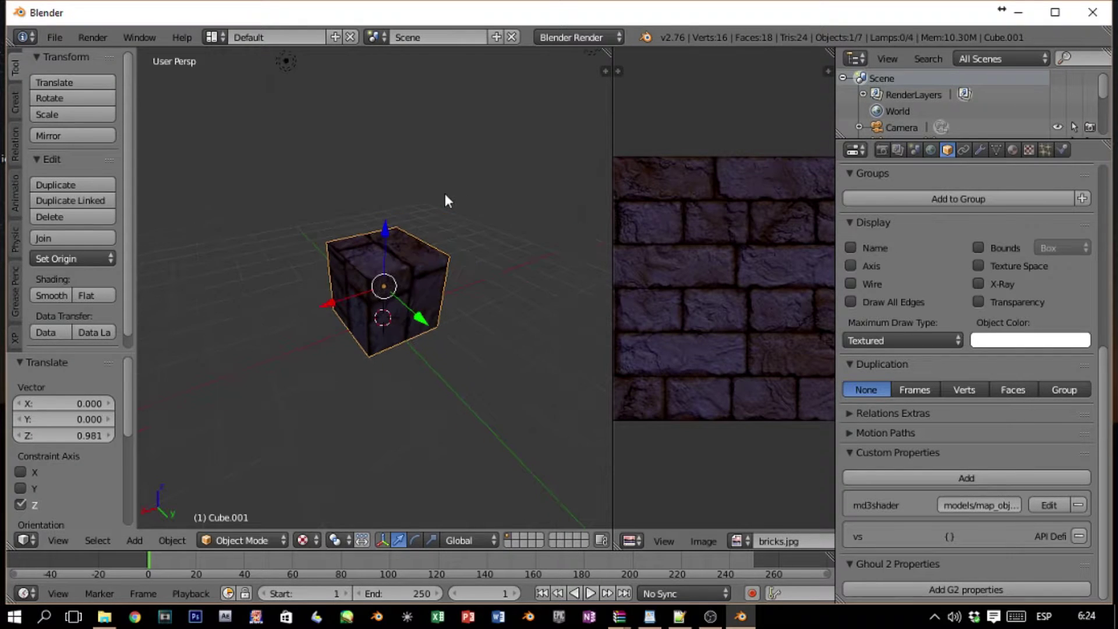
{"action": "left_click", "coordinate": [1019, 11]}
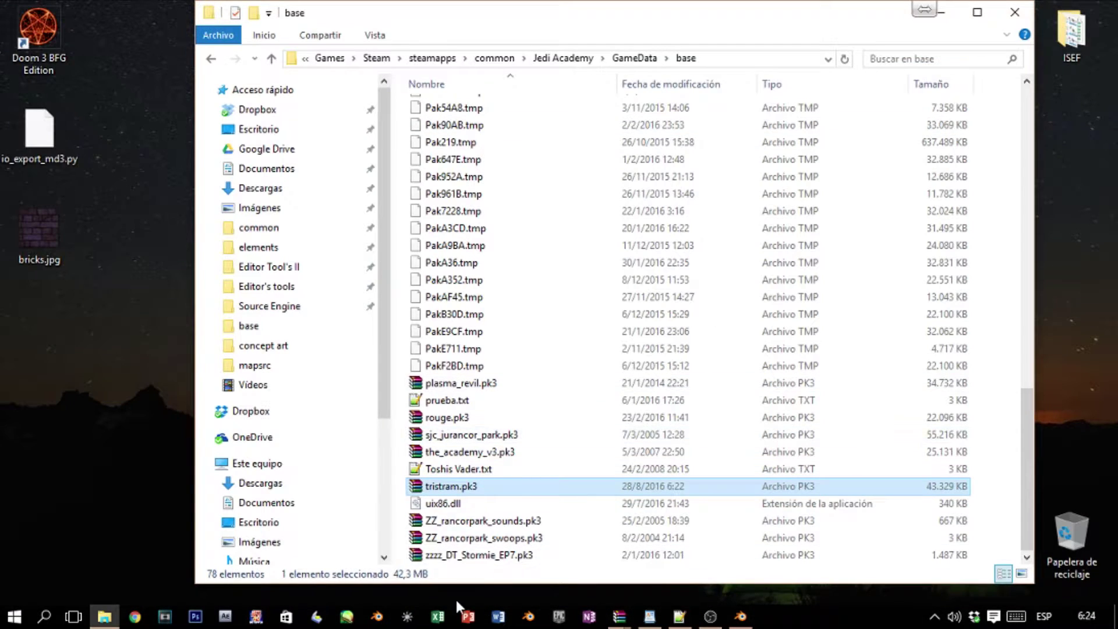
{"action": "left_click", "coordinate": [407, 617]}
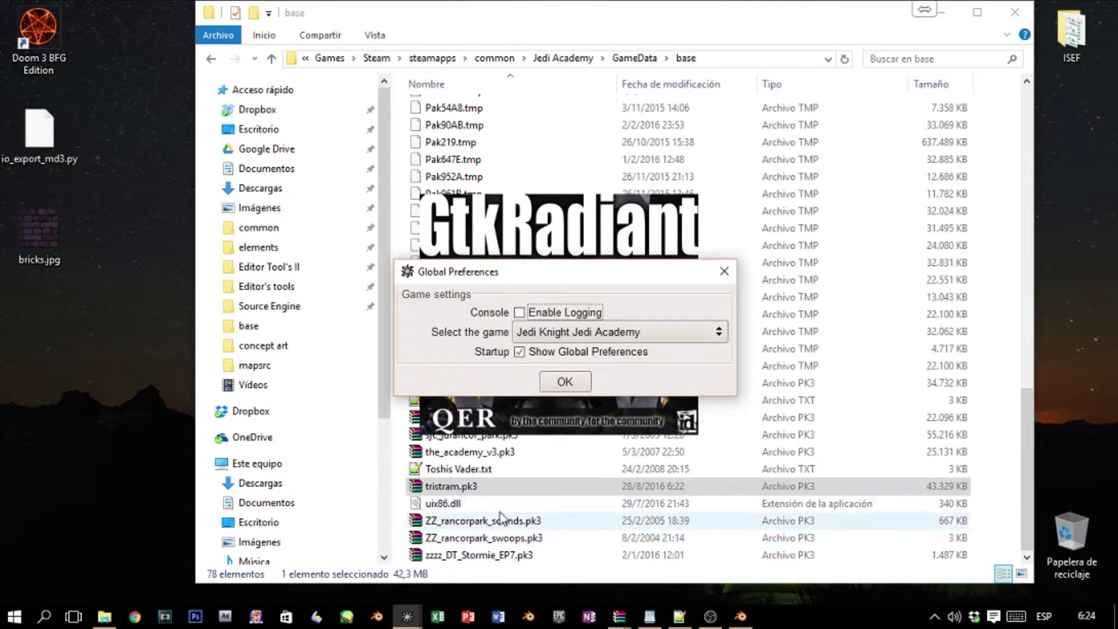
{"action": "left_click", "coordinate": [581, 383]}
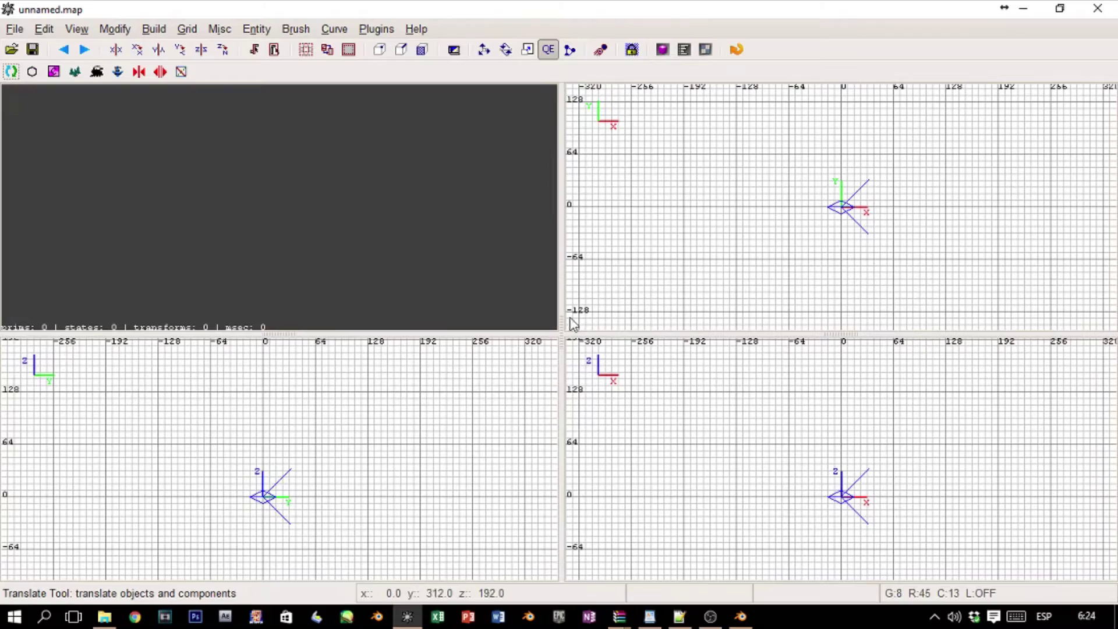
- Place a misc_model entity at about 56, -32 in the XY view and browse to the map_objects/tristram folder for its model
{"action": "right_click", "coordinate": [888, 236]}
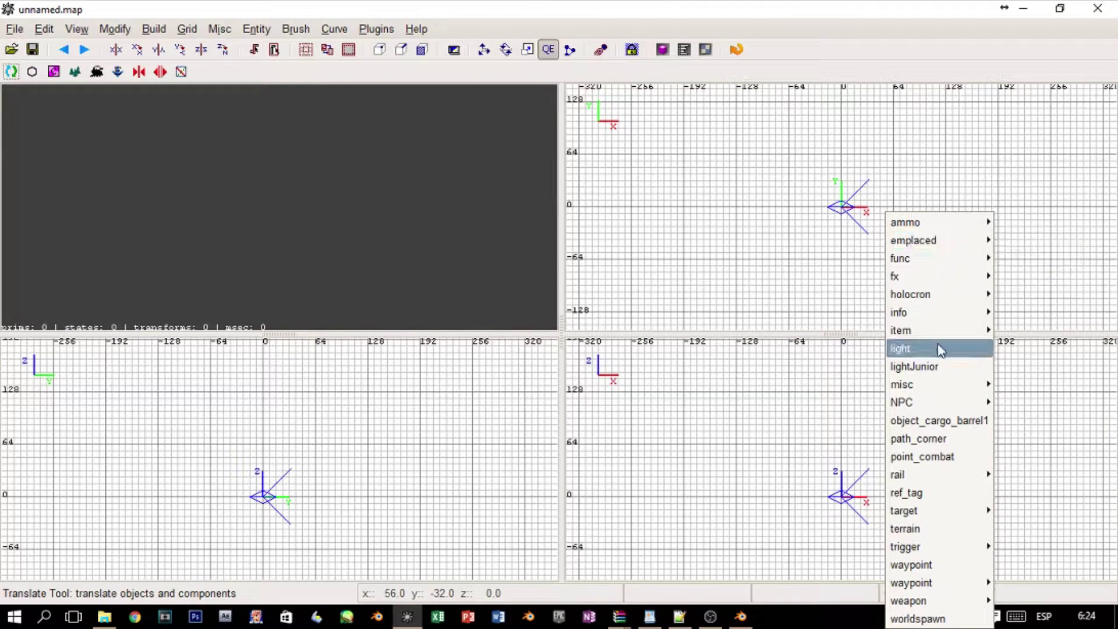
{"action": "mouse_move", "coordinate": [924, 387]}
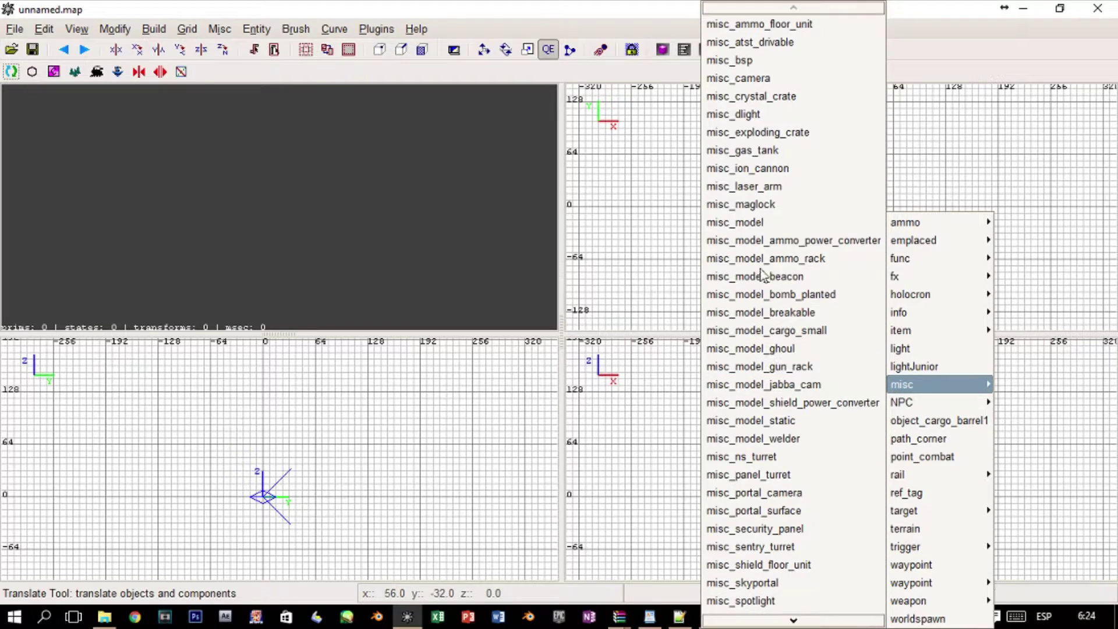
{"action": "left_click", "coordinate": [763, 223]}
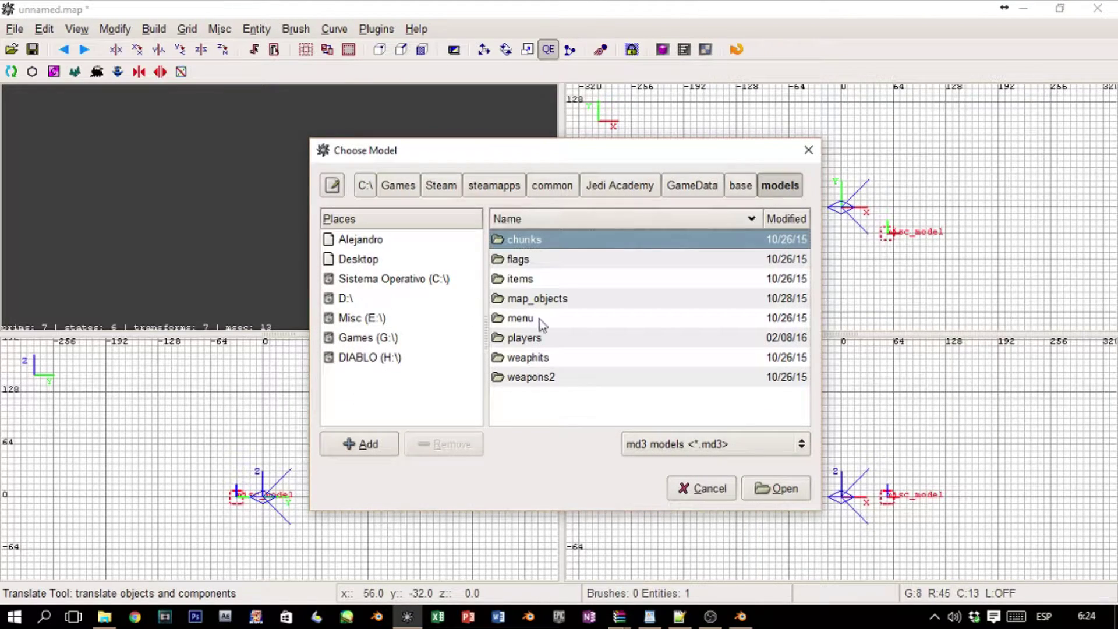
{"action": "double_click", "coordinate": [516, 300]}
{"action": "left_click", "coordinate": [556, 377]}
{"action": "scroll", "coordinate": [558, 390], "scroll_direction": "down", "scroll_amount": 1}
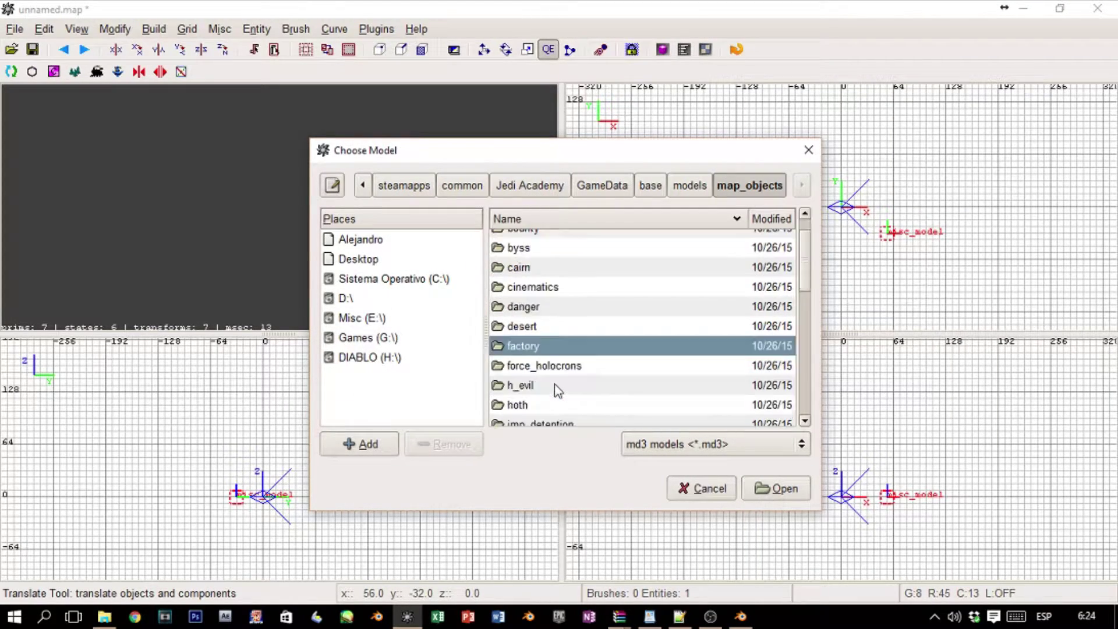
{"action": "scroll", "coordinate": [556, 389], "scroll_direction": "down", "scroll_amount": 3}
{"action": "scroll", "coordinate": [549, 387], "scroll_direction": "down", "scroll_amount": 4}
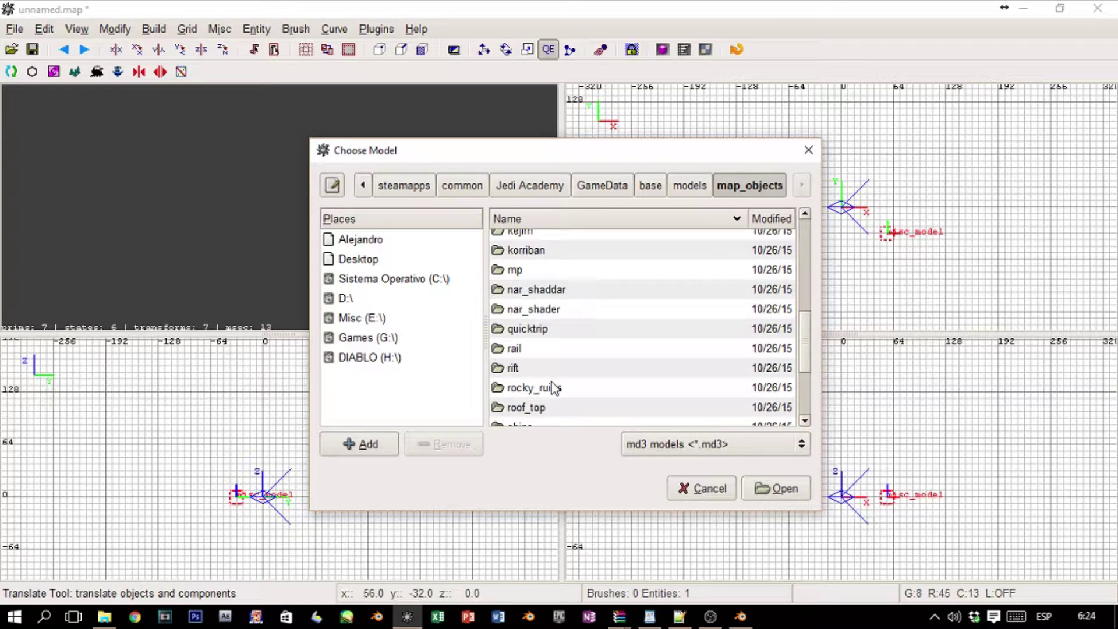
{"action": "double_click", "coordinate": [556, 358]}
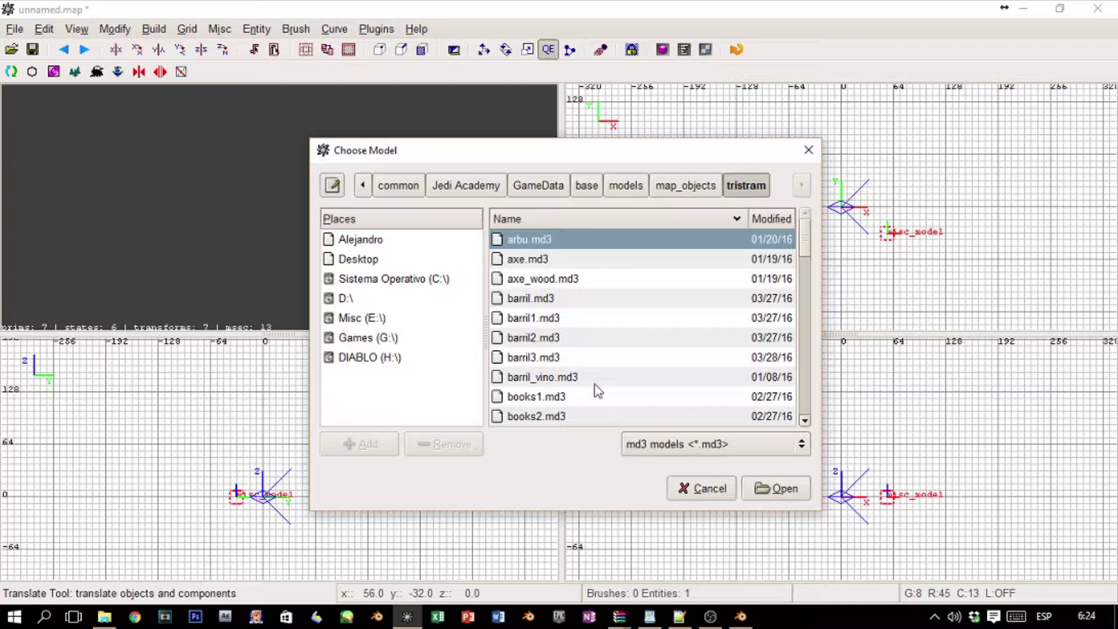
- Load brick2.md3 from the tristram folder as the entity's model
{"action": "left_click", "coordinate": [557, 345]}
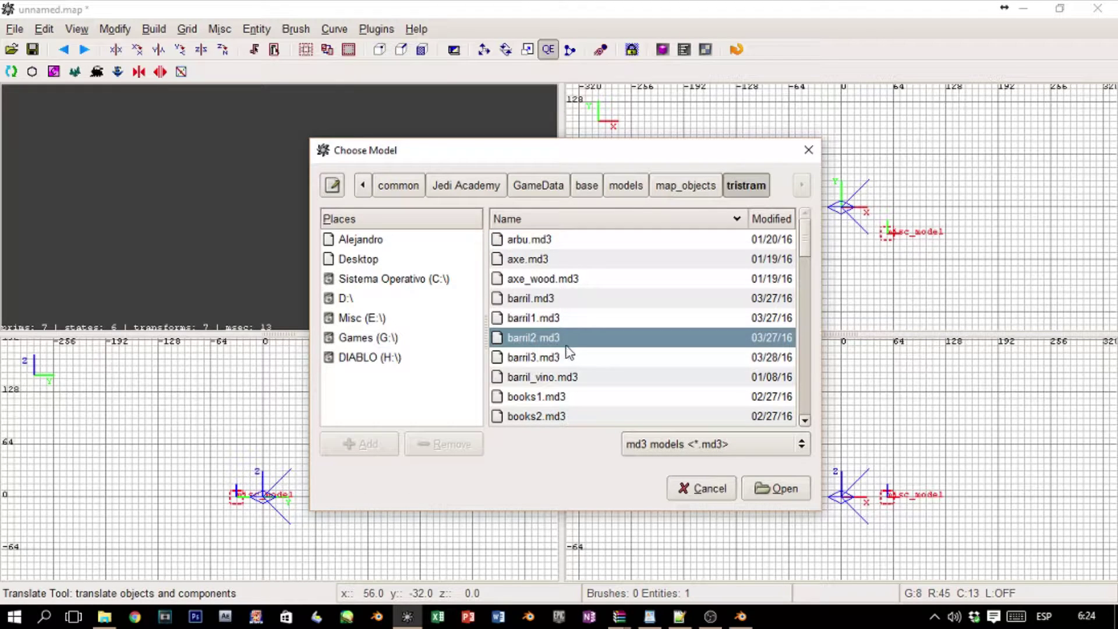
{"action": "scroll", "coordinate": [584, 315], "scroll_direction": "down", "scroll_amount": 1}
{"action": "scroll", "coordinate": [584, 319], "scroll_direction": "down", "scroll_amount": 1}
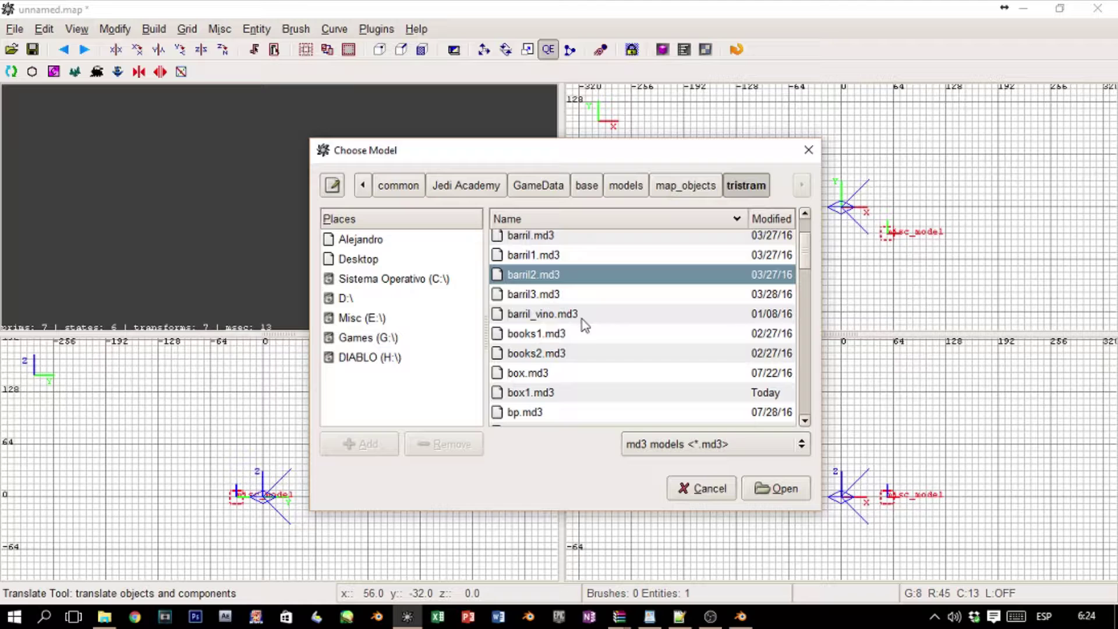
{"action": "scroll", "coordinate": [583, 321], "scroll_direction": "down", "scroll_amount": 1}
{"action": "scroll", "coordinate": [581, 320], "scroll_direction": "up", "scroll_amount": 1}
{"action": "scroll", "coordinate": [582, 321], "scroll_direction": "down", "scroll_amount": 1}
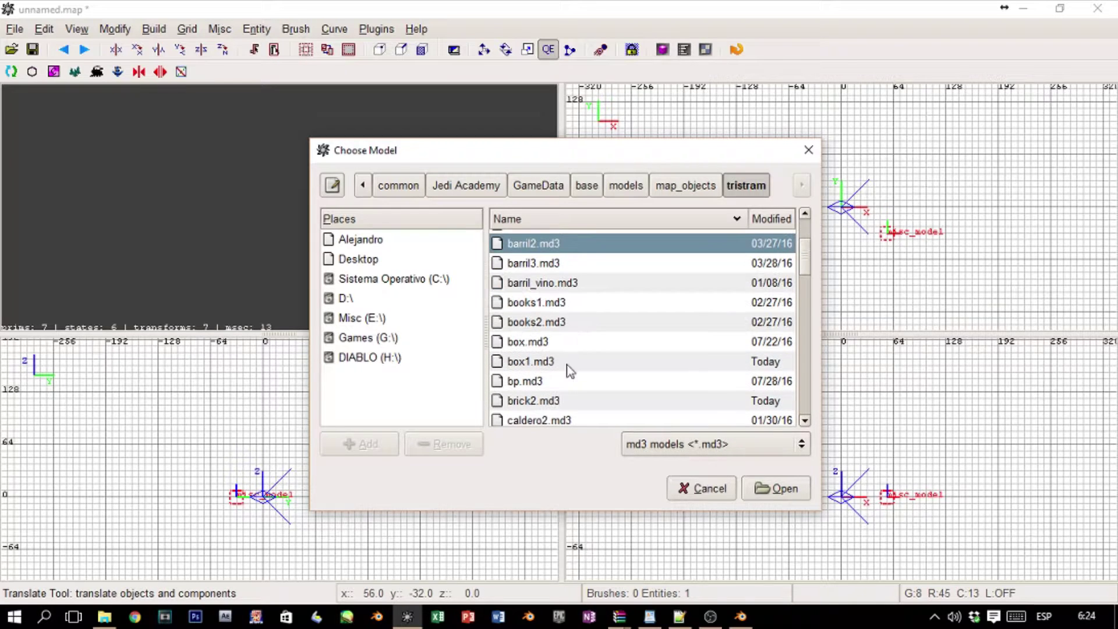
{"action": "left_click", "coordinate": [554, 402]}
{"action": "left_click", "coordinate": [769, 488]}
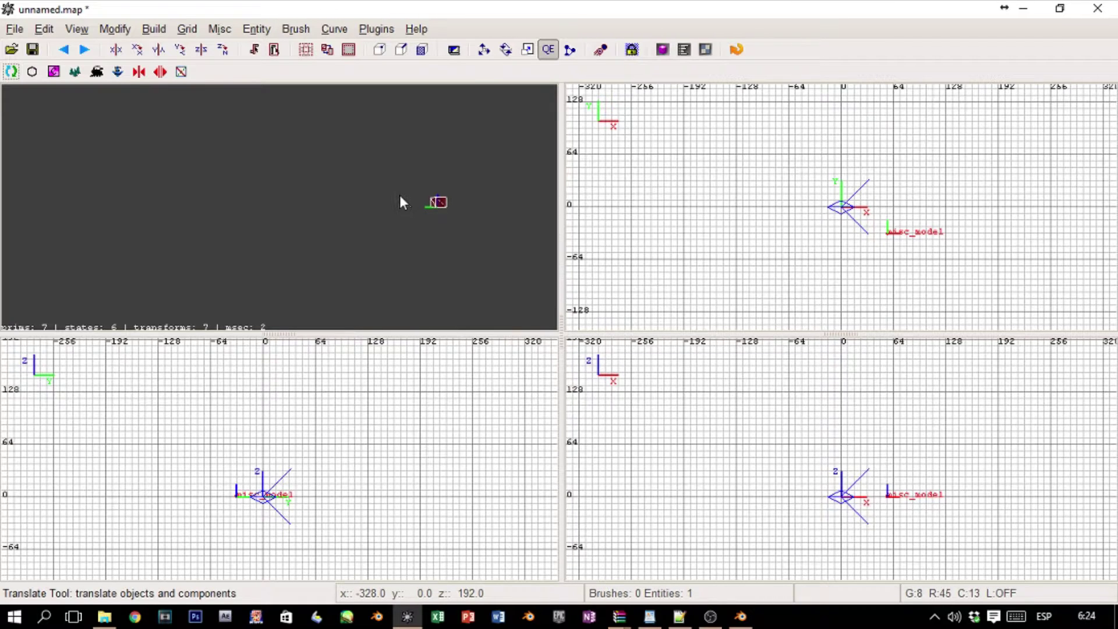
- Examine the brick cube's size and texture up close and from several angles in the 3D camera view
{"action": "right_click", "coordinate": [424, 223]}
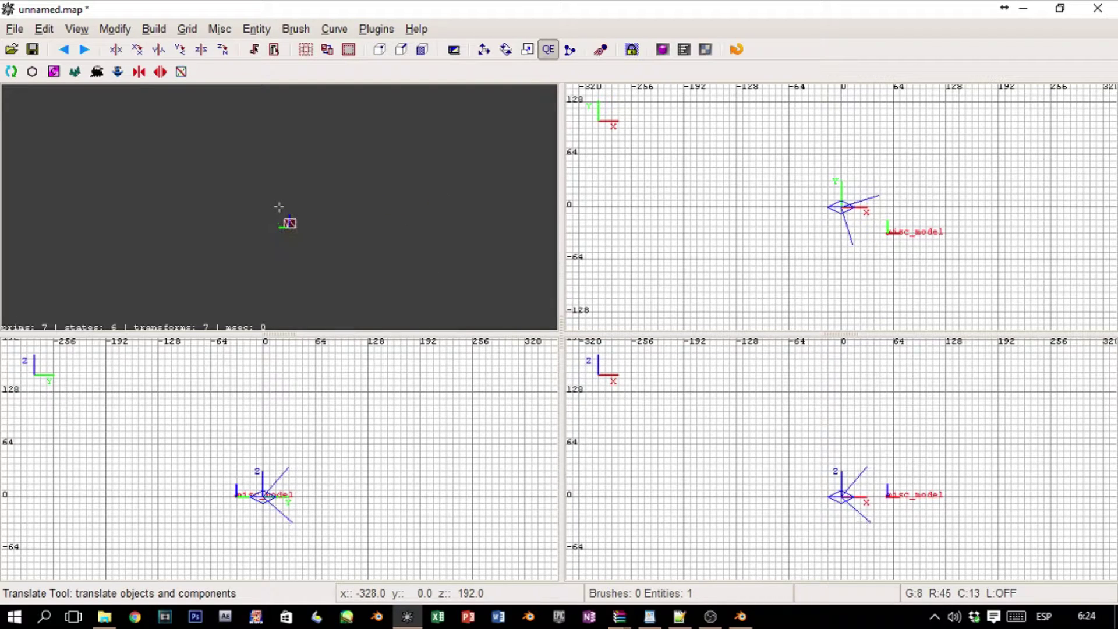
{"action": "key", "text": "Up"}
{"action": "key", "text": "Up"}
{"action": "key", "text": "Down"}
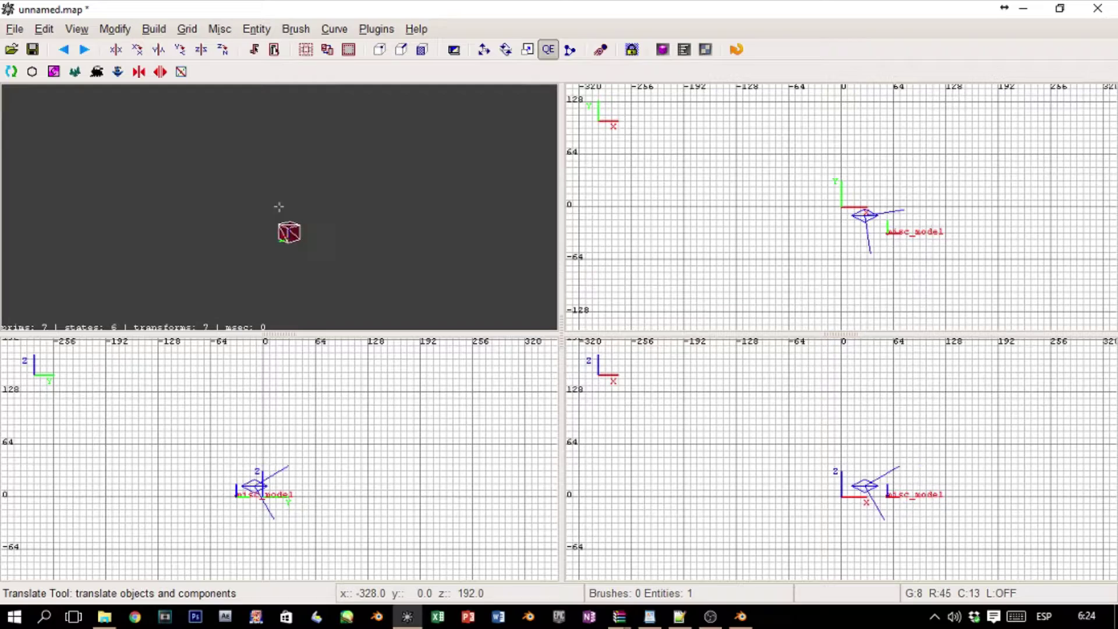
{"action": "key", "text": "Up"}
{"action": "key", "text": "Down"}
{"action": "key", "text": "Up"}
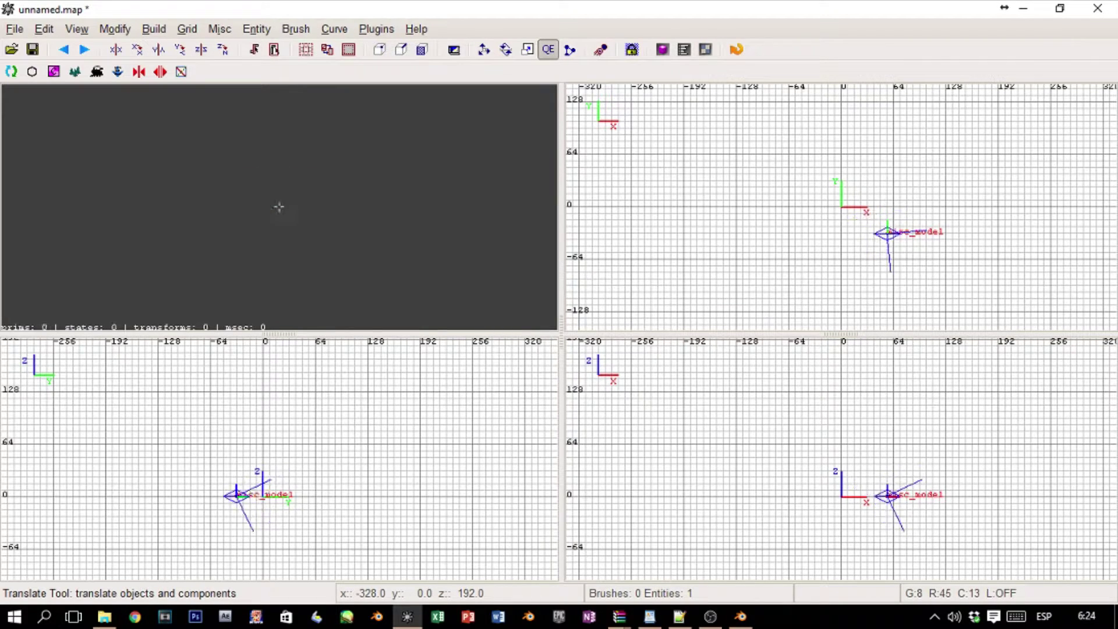
{"action": "key", "text": "Down"}
{"action": "right_click", "coordinate": [424, 223]}
{"action": "right_click", "coordinate": [433, 242]}
{"action": "key", "text": "Up"}
{"action": "key", "text": "Down"}
{"action": "right_click", "coordinate": [433, 241]}
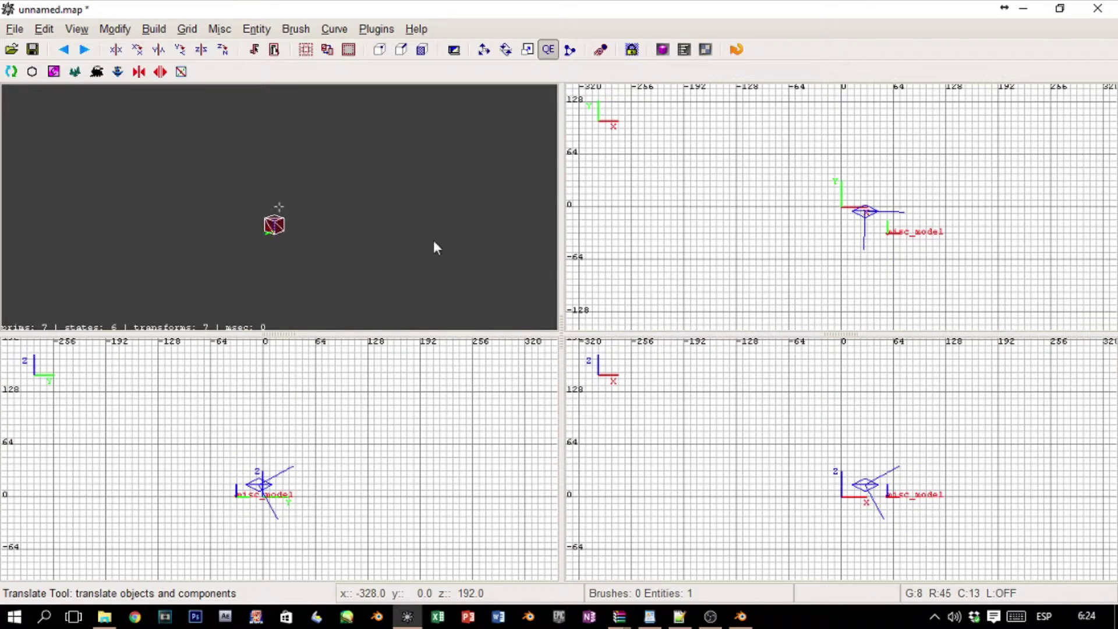
{"action": "key", "text": "n"}
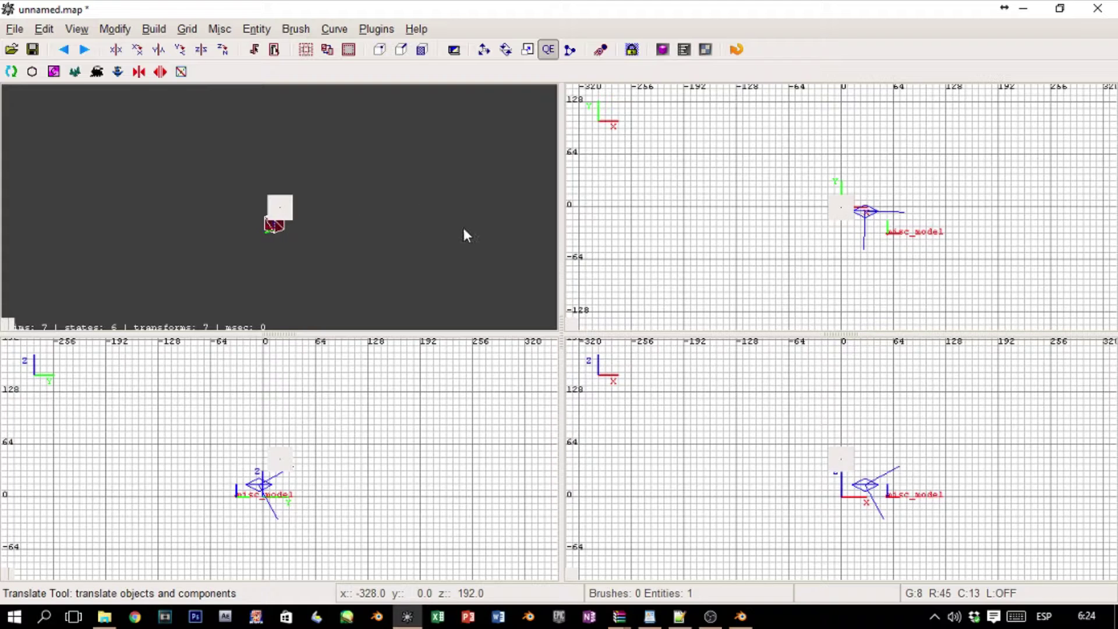
{"action": "right_click", "coordinate": [294, 199]}
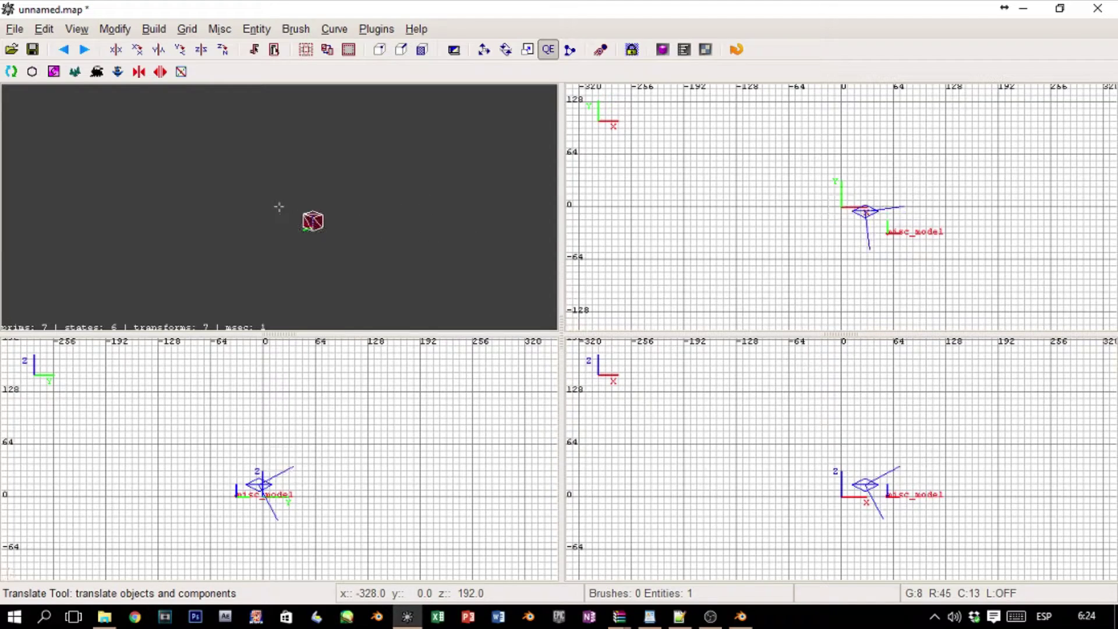
{"action": "right_click", "coordinate": [423, 198]}
{"action": "right_click", "coordinate": [424, 208]}
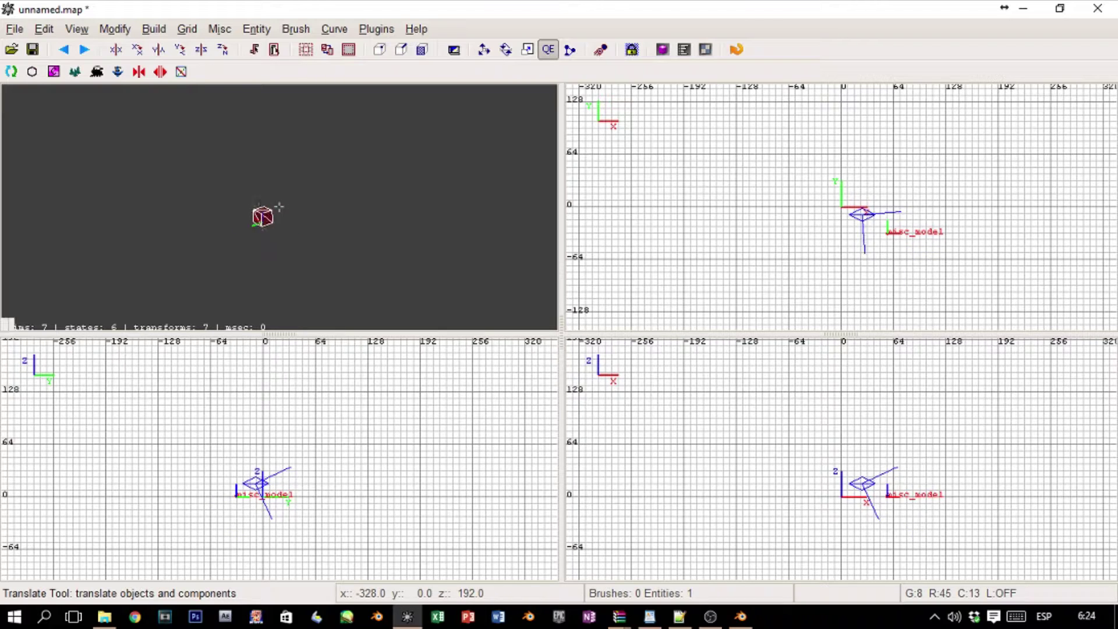
{"action": "right_click", "coordinate": [357, 224]}
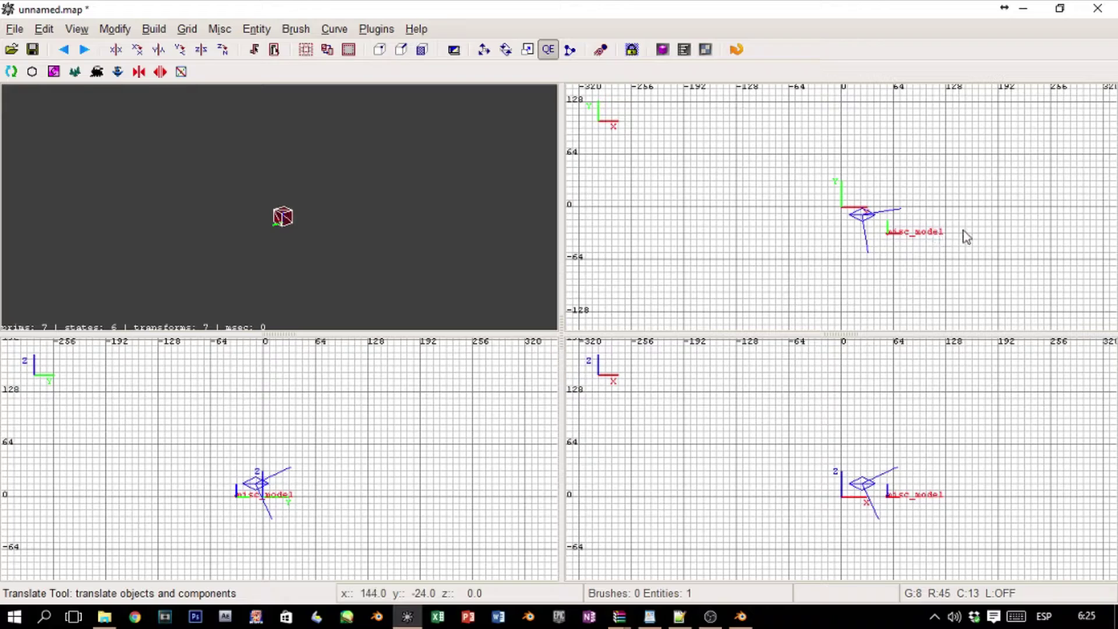
- Open the misc_model's entity properties and move the window clear of the camera view
{"action": "key", "text": "n"}
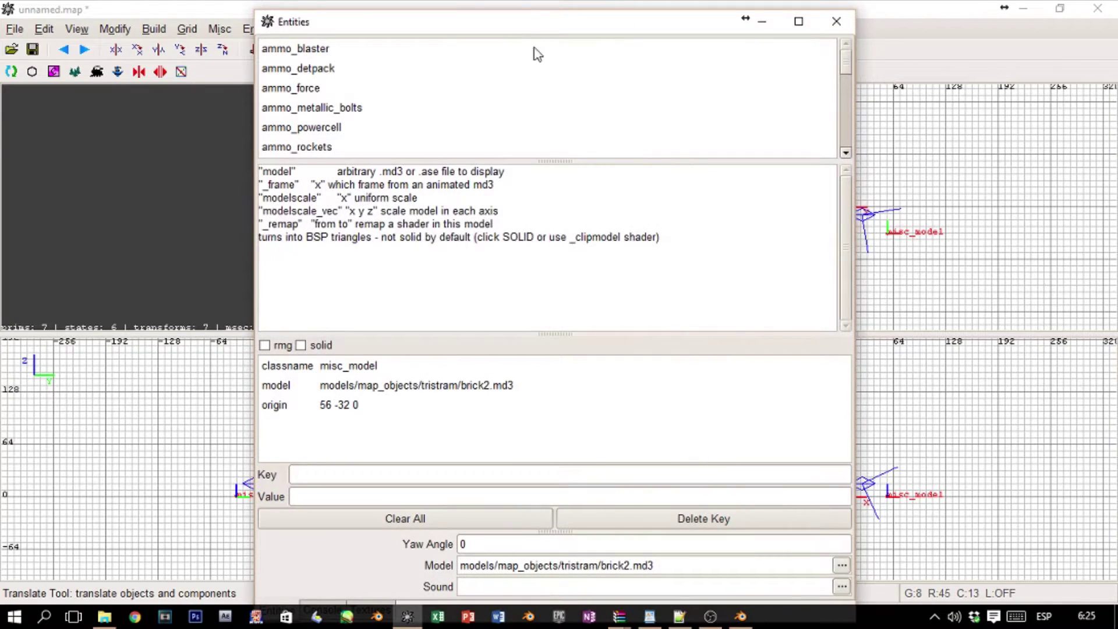
{"action": "left_click_drag", "start_coordinate": [496, 23], "coordinate": [797, 53]}
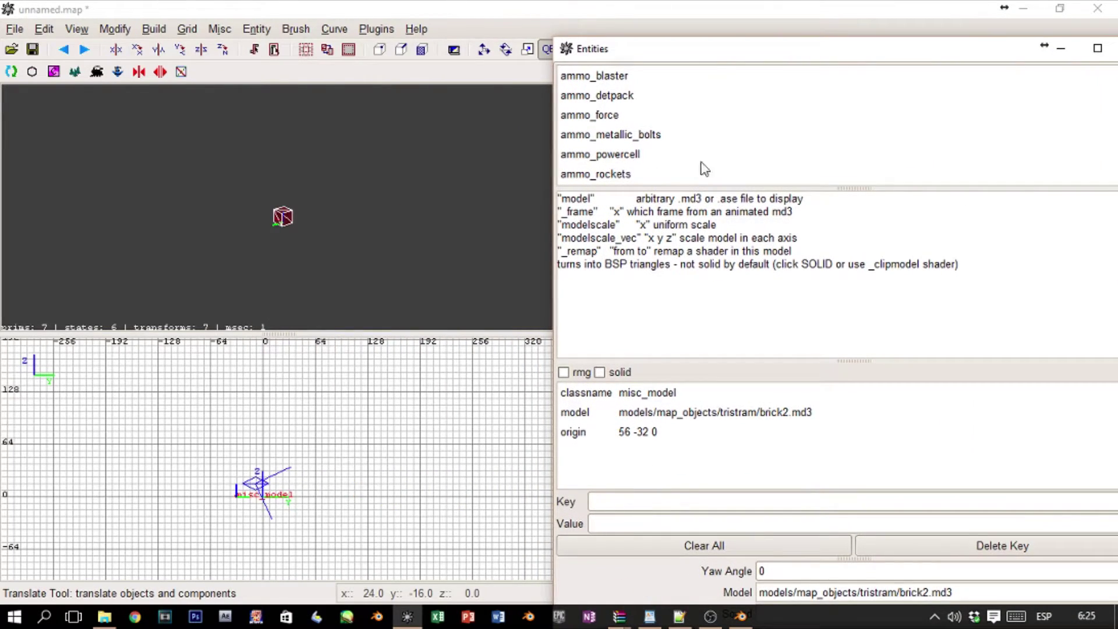
{"action": "left_click_drag", "start_coordinate": [694, 50], "coordinate": [598, 29]}
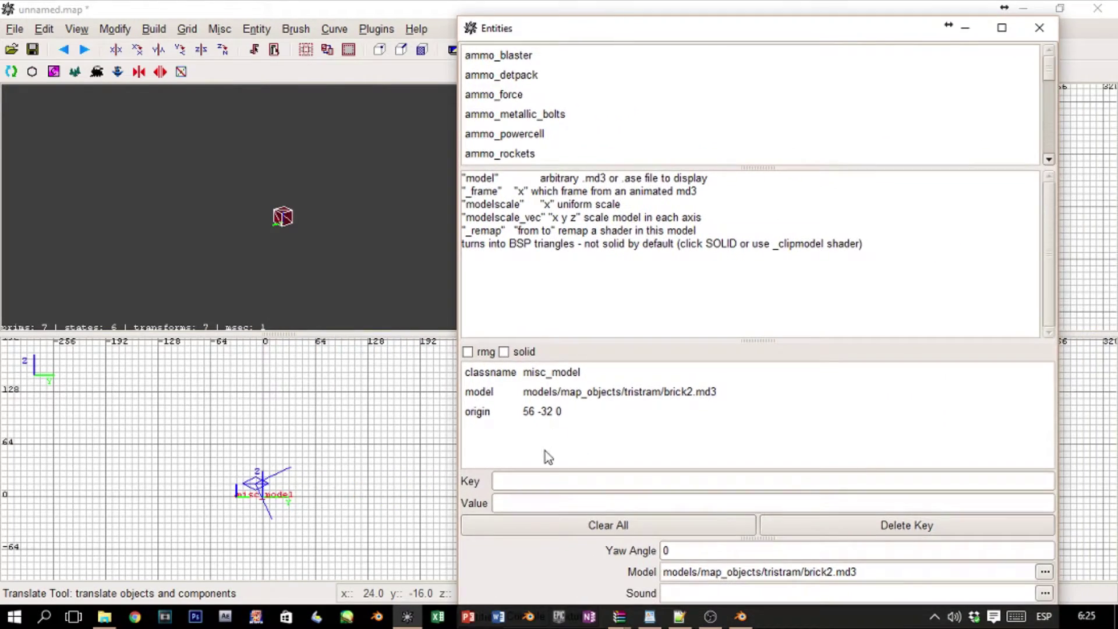
- Give the misc_model a modelscale key with value 7 and close its entity properties
{"action": "left_click", "coordinate": [527, 480]}
{"action": "type", "text": "mod"}
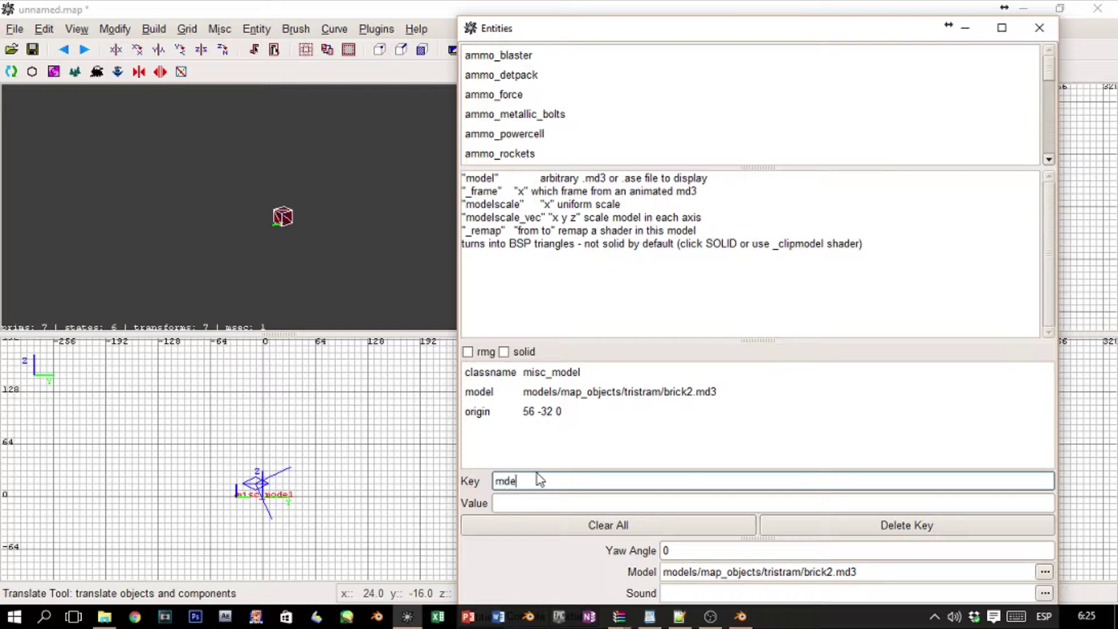
{"action": "key", "text": "BackSpace"}
{"action": "key", "text": "BackSpace"}
{"action": "key", "text": "BackSpace"}
{"action": "key", "text": "BackSpace"}
{"action": "key", "text": "BackSpace"}
{"action": "key", "text": "BackSpace"}
{"action": "type", "text": "modelscale"}
{"action": "key", "text": "Tab"}
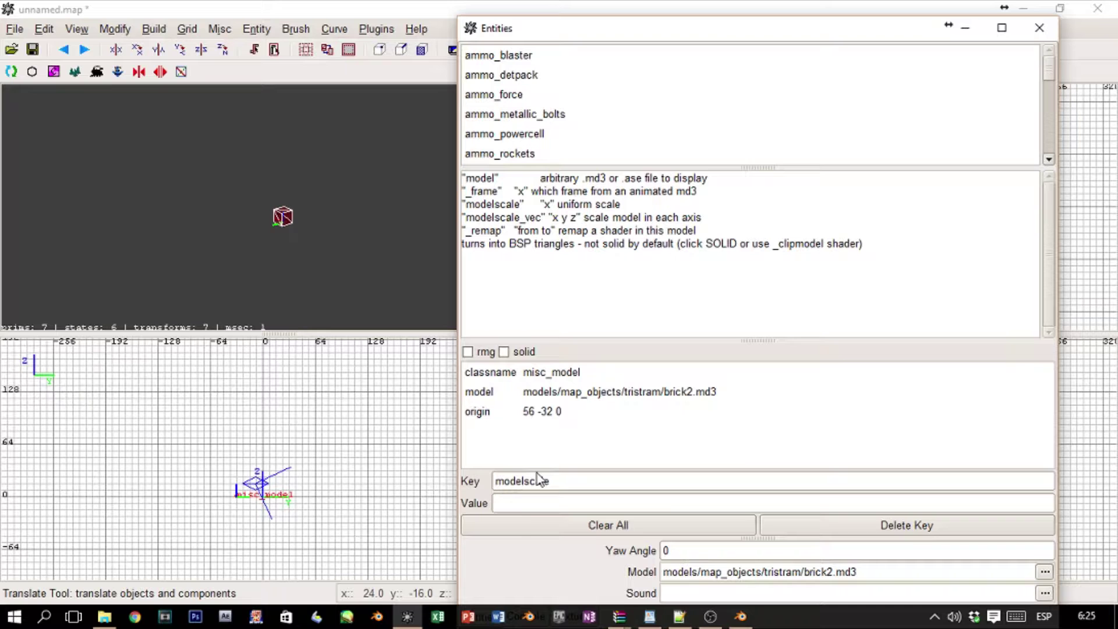
{"action": "left_click", "coordinate": [527, 505]}
{"action": "type", "text": "7"}
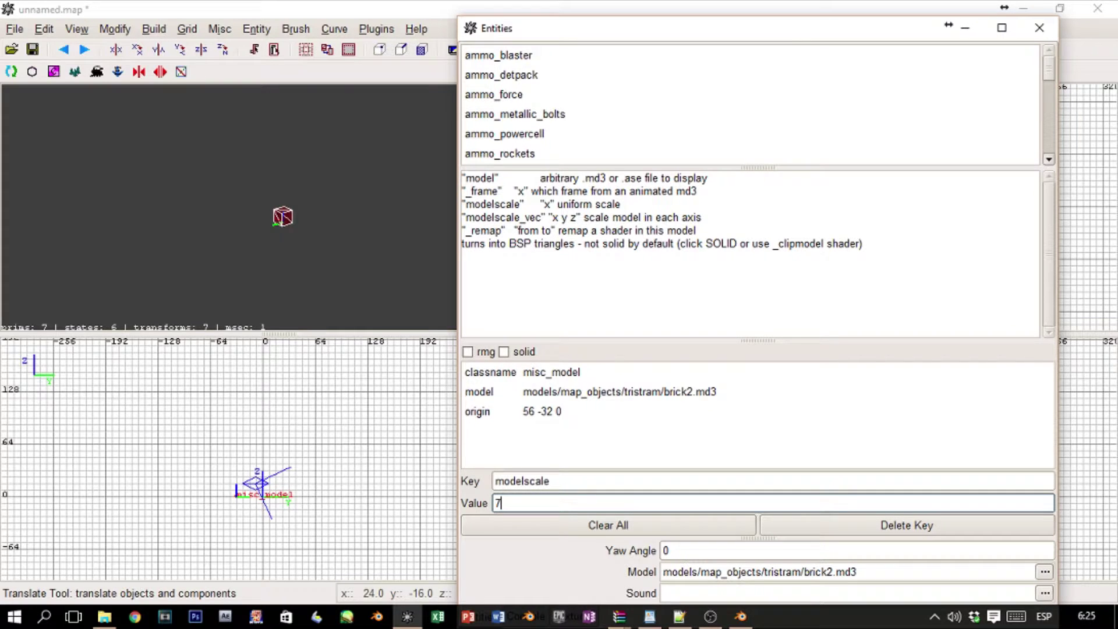
{"action": "key", "text": "Return"}
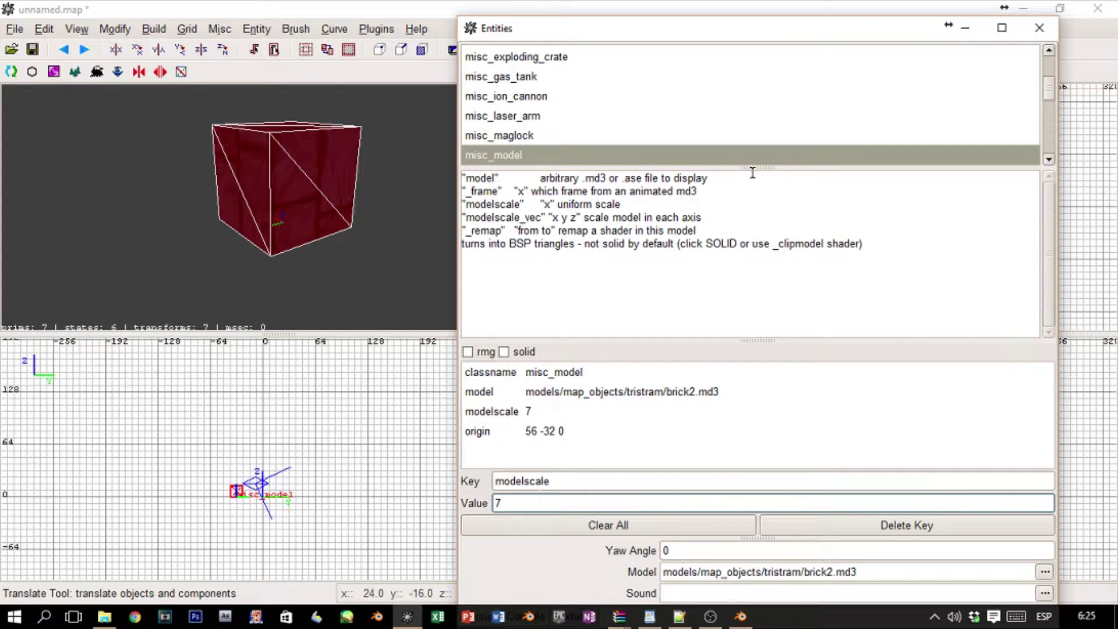
{"action": "left_click", "coordinate": [1040, 29]}
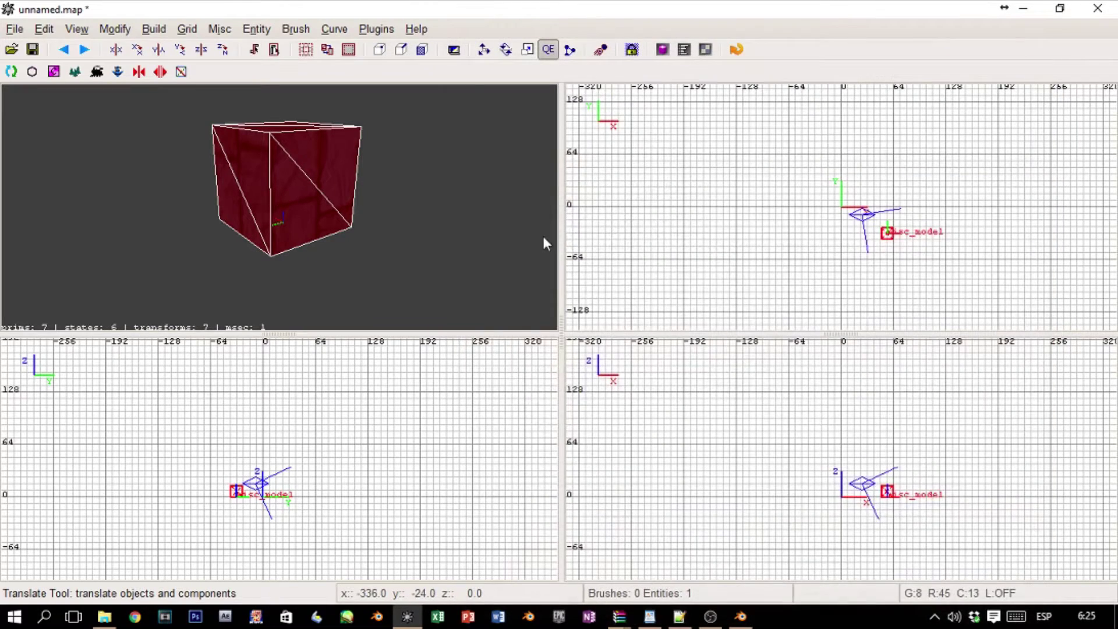
- Deselect the model and examine the scaled brick cube from near and far in the 3D camera view
{"action": "key", "text": "Escape"}
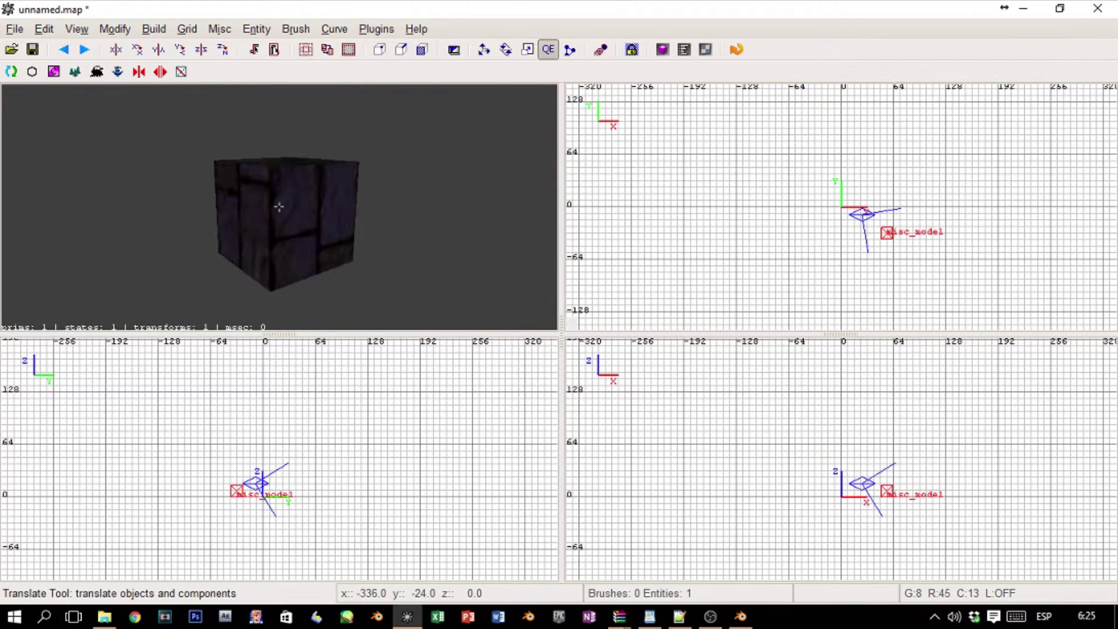
{"action": "right_click", "coordinate": [344, 236]}
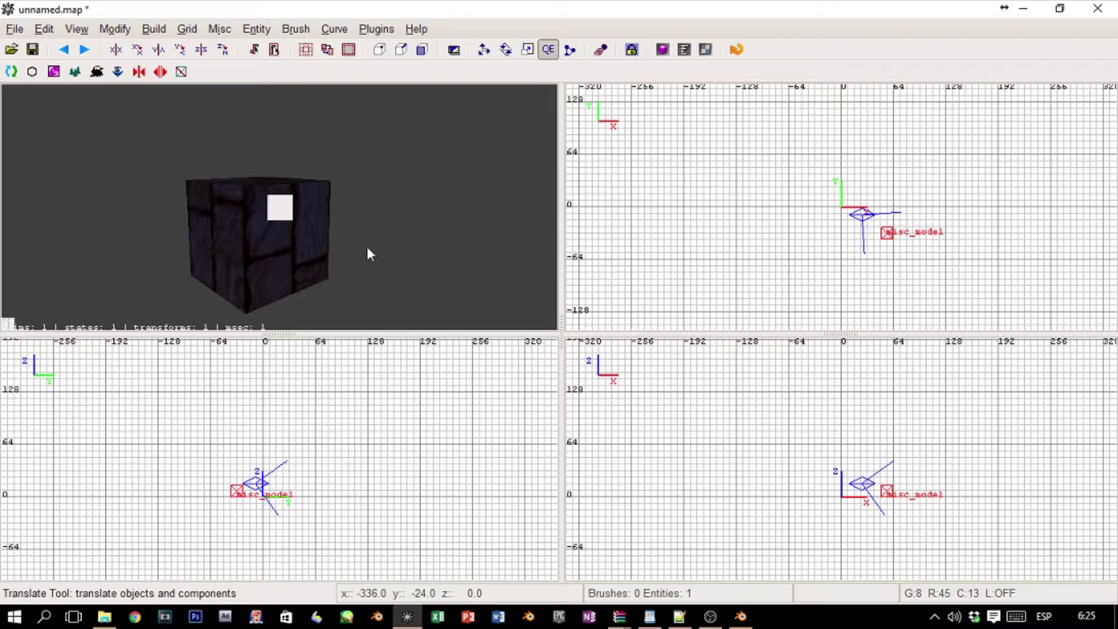
{"action": "right_click", "coordinate": [316, 227]}
{"action": "key", "text": "Down"}
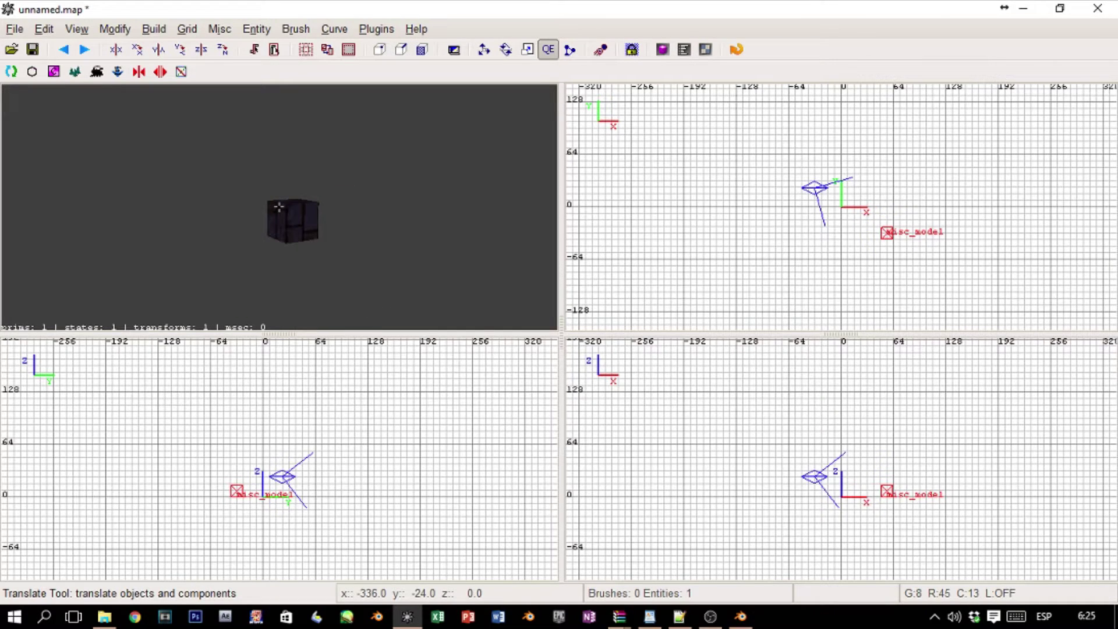
{"action": "key", "text": "Up"}
{"action": "right_click", "coordinate": [372, 239]}
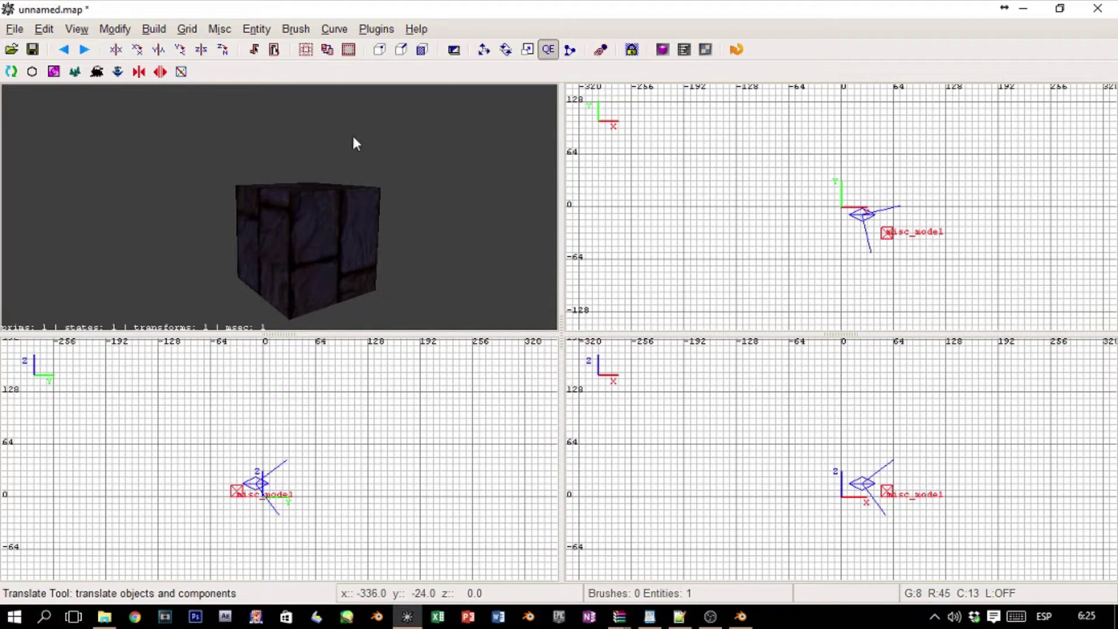
- Open the recent map casita.map without saving the current unnamed map
{"action": "left_click", "coordinate": [14, 29]}
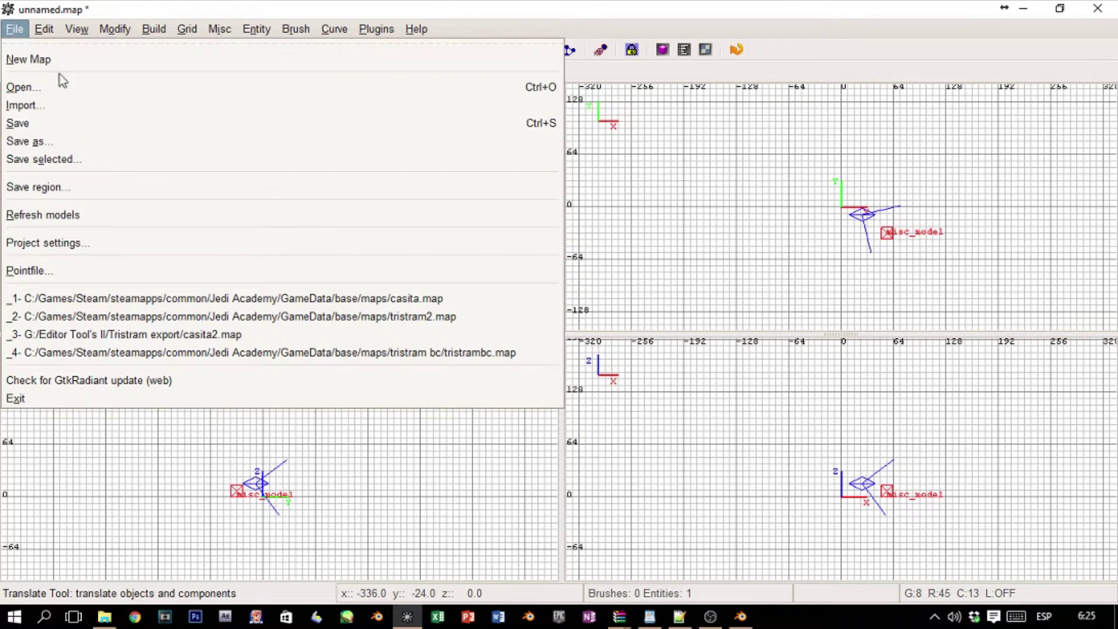
{"action": "mouse_move", "coordinate": [295, 29]}
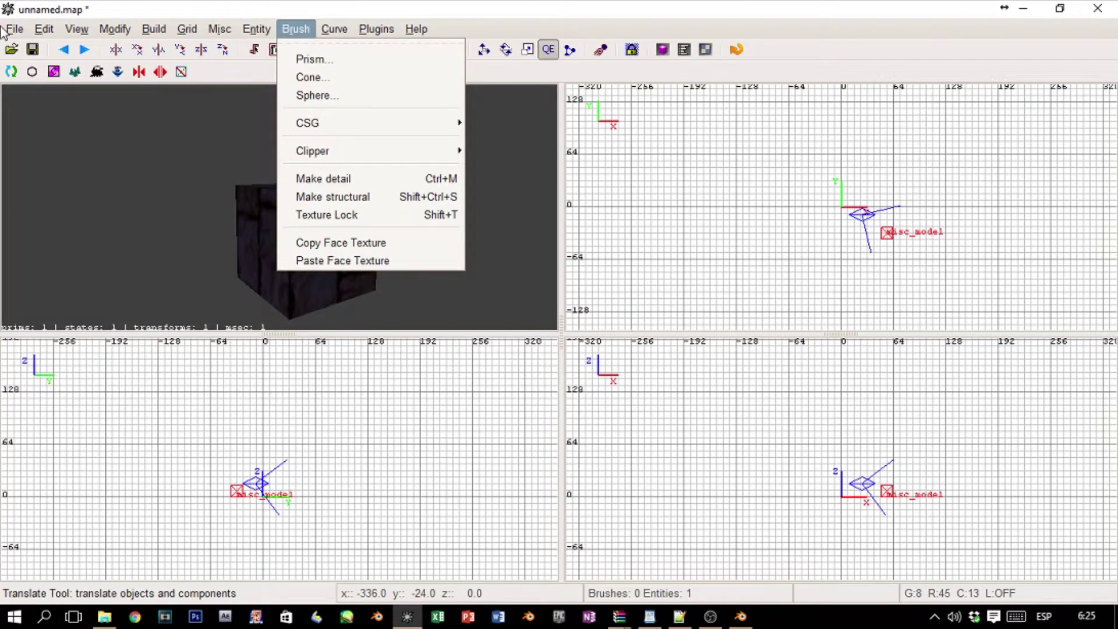
{"action": "mouse_move", "coordinate": [5, 30]}
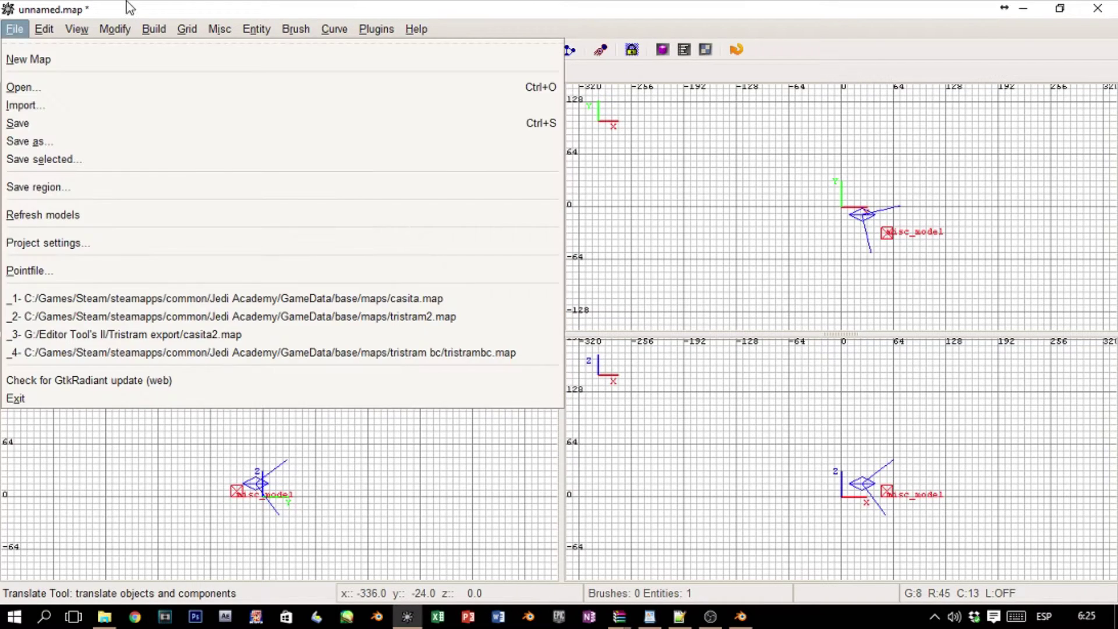
{"action": "left_click", "coordinate": [208, 7]}
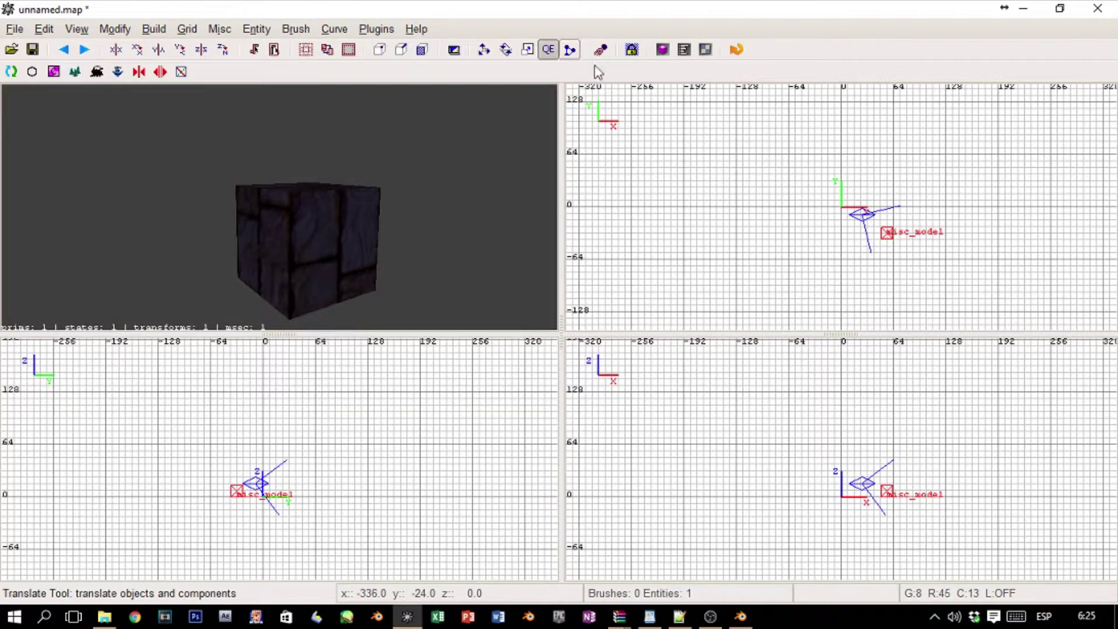
{"action": "left_click", "coordinate": [15, 30]}
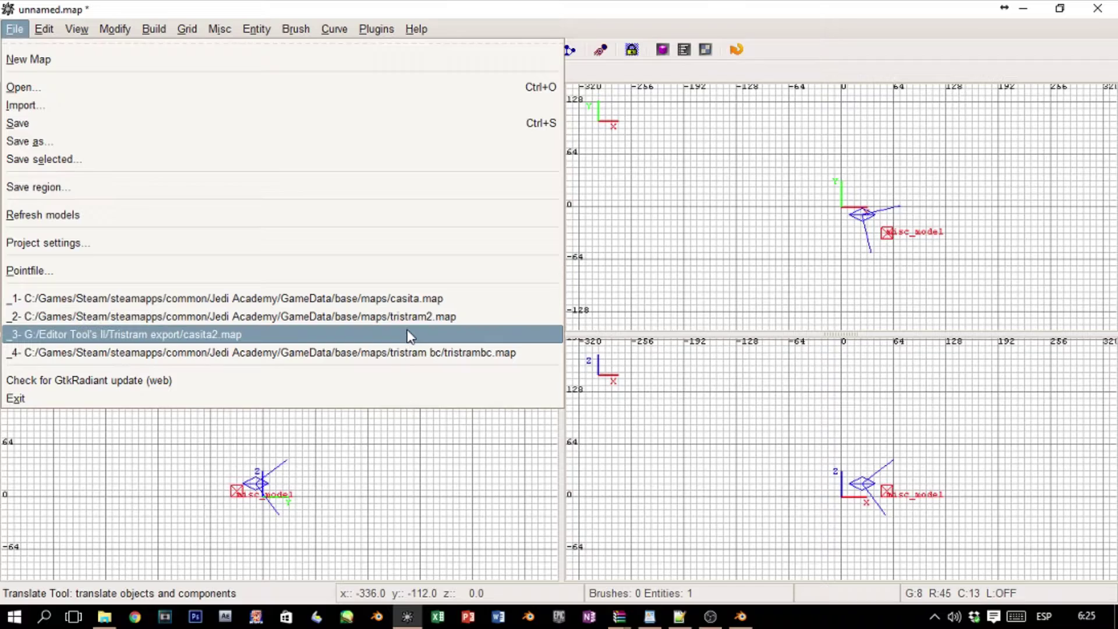
{"action": "left_click", "coordinate": [466, 303]}
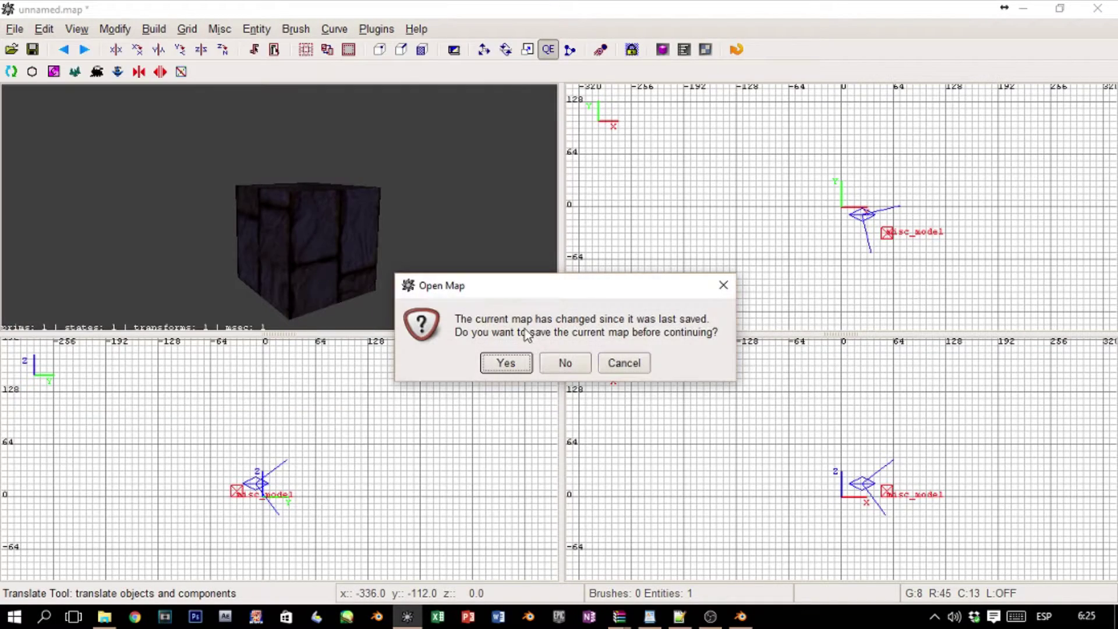
{"action": "left_click", "coordinate": [562, 364]}
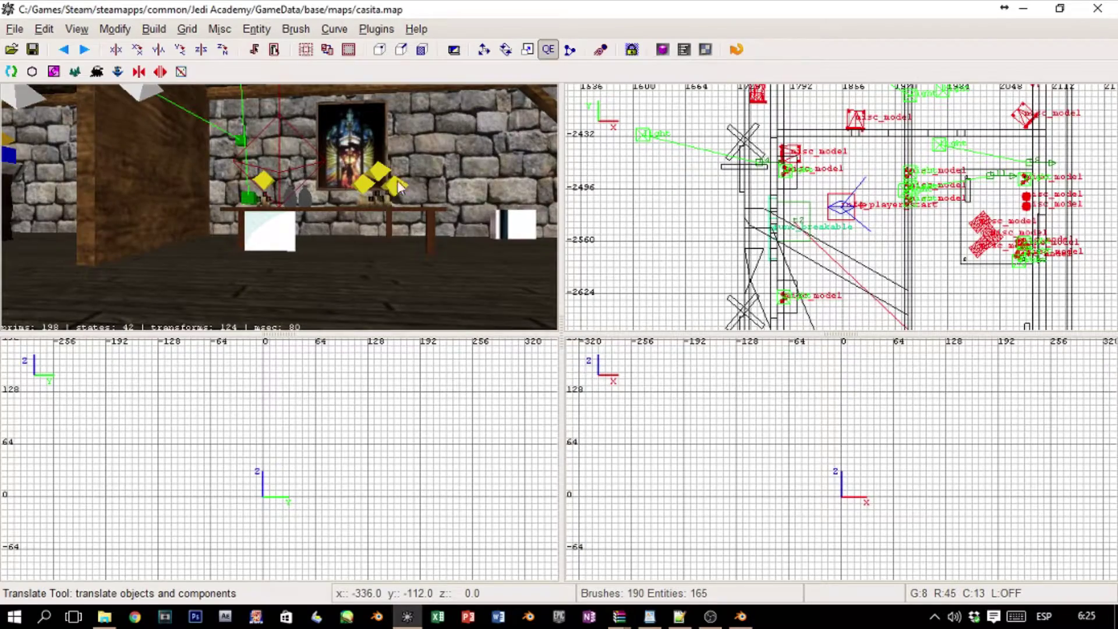
- Place a misc_model entity on the house floor at about 1928, -2576 in the XY view
{"action": "right_click", "coordinate": [389, 190]}
{"action": "key", "text": "Up"}
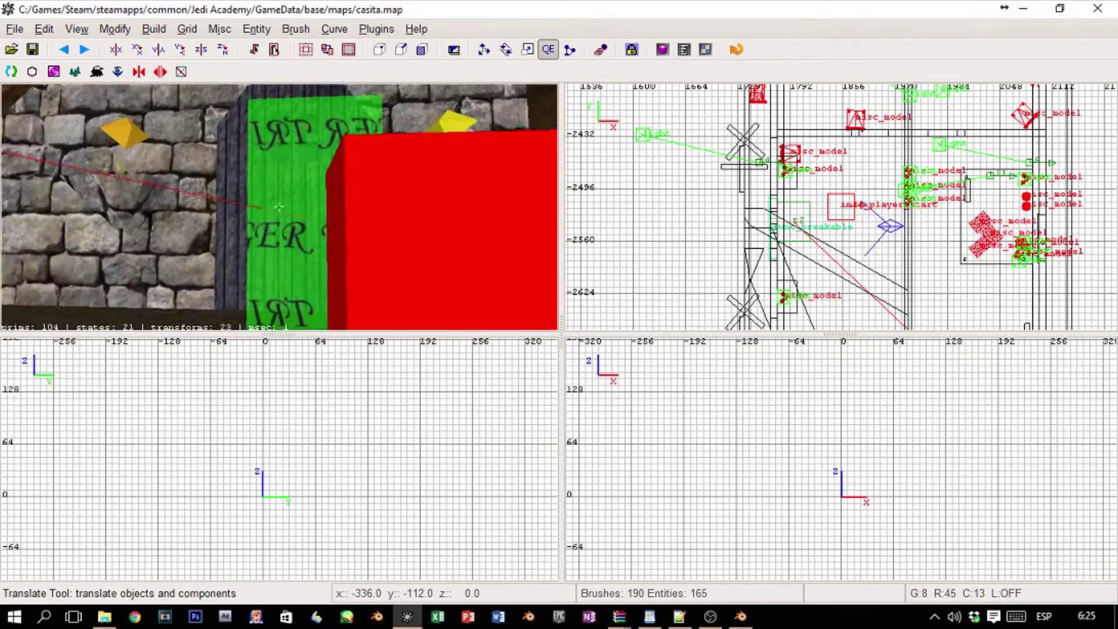
{"action": "right_click", "coordinate": [402, 219]}
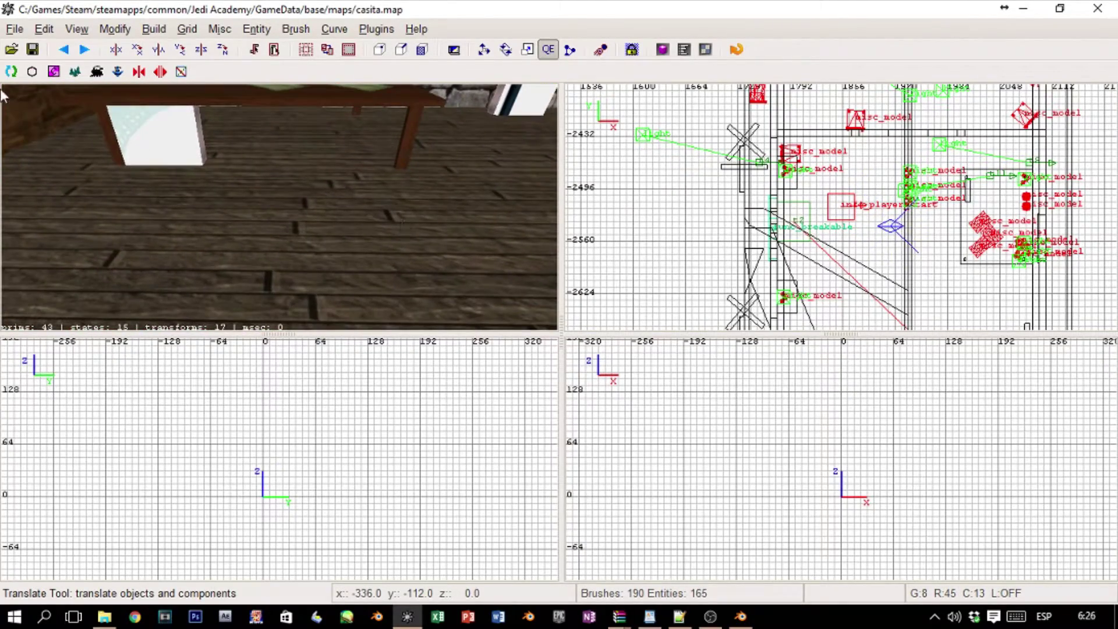
{"action": "right_click", "coordinate": [902, 256]}
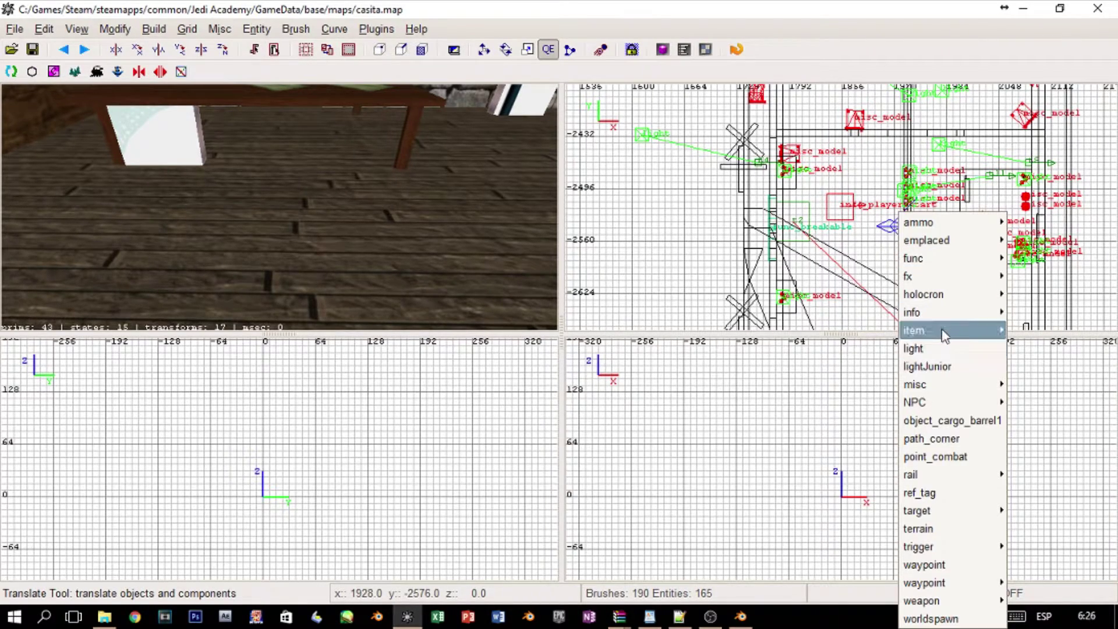
{"action": "mouse_move", "coordinate": [969, 383]}
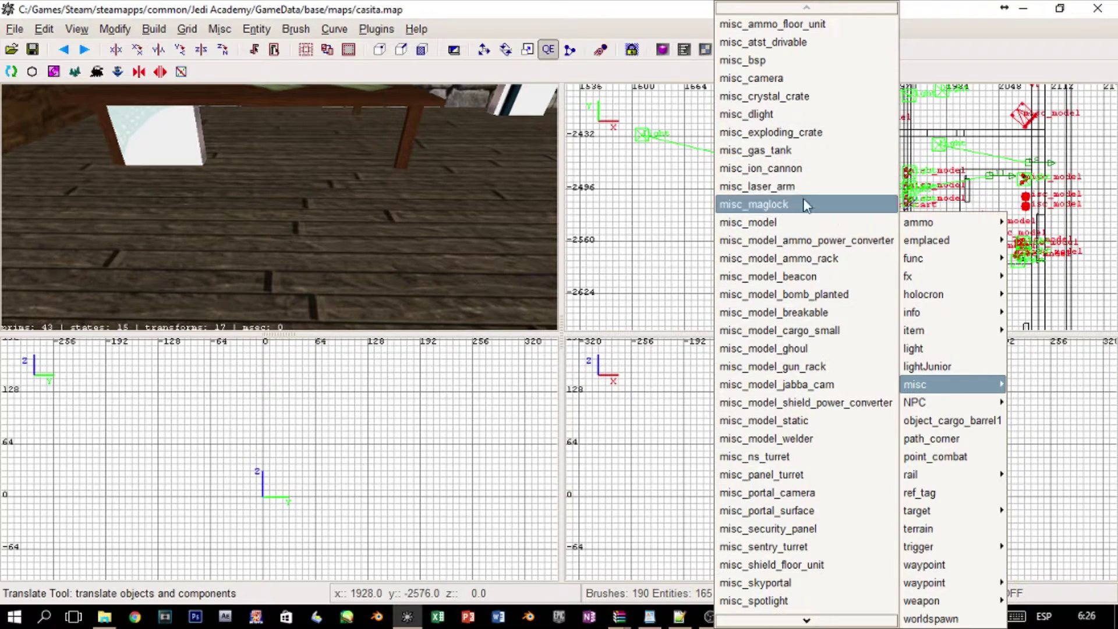
{"action": "left_click", "coordinate": [798, 223]}
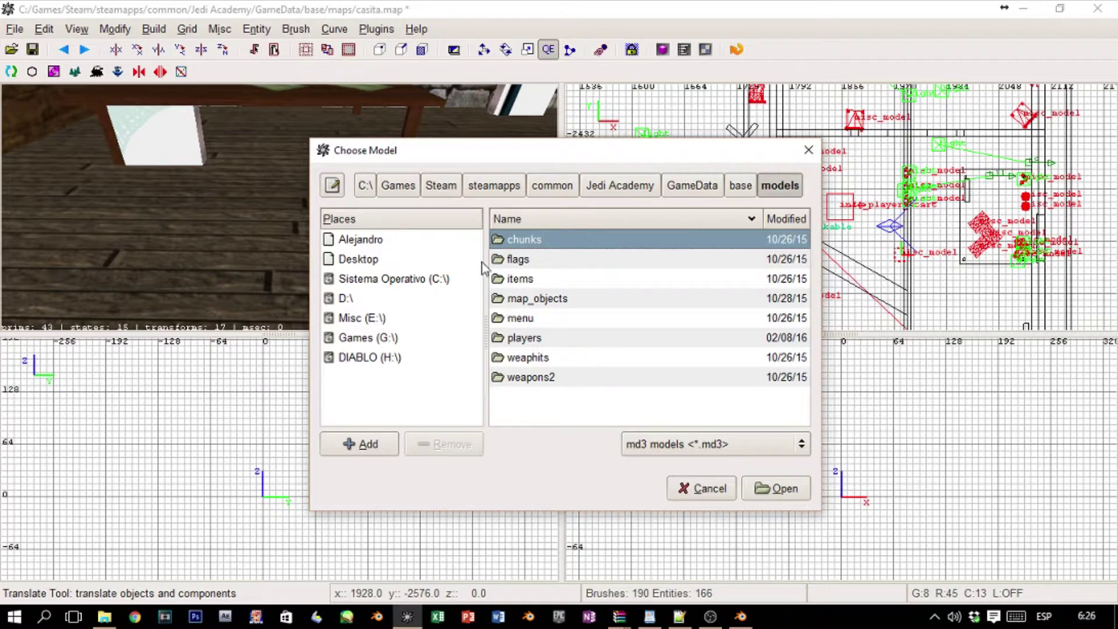
- Browse to the map_objects/tristram folder to choose the new entity's model
{"action": "left_click_drag", "start_coordinate": [521, 151], "coordinate": [501, 153]}
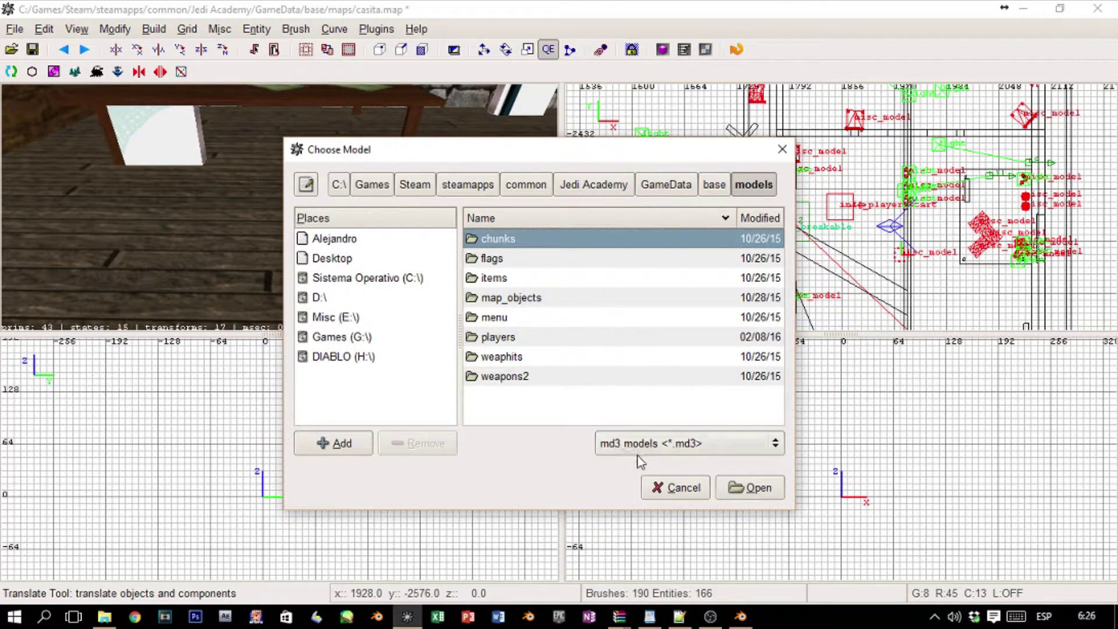
{"action": "double_click", "coordinate": [539, 299]}
{"action": "left_click", "coordinate": [515, 338]}
{"action": "scroll", "coordinate": [524, 352], "scroll_direction": "down", "scroll_amount": 1}
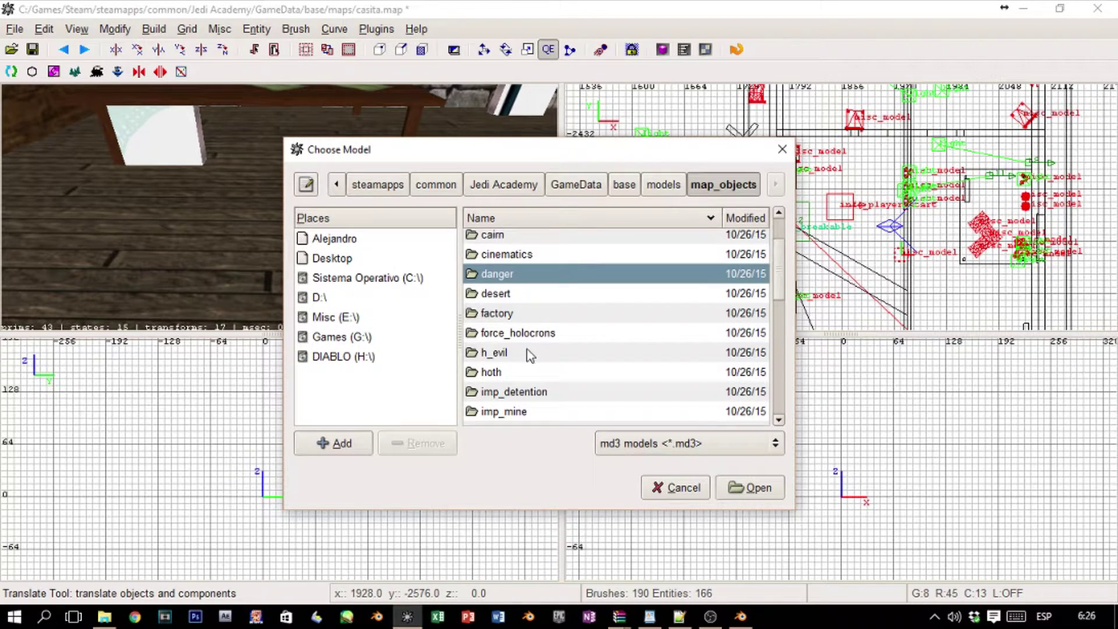
{"action": "scroll", "coordinate": [533, 364], "scroll_direction": "down", "scroll_amount": 1}
{"action": "scroll", "coordinate": [536, 396], "scroll_direction": "down", "scroll_amount": 4}
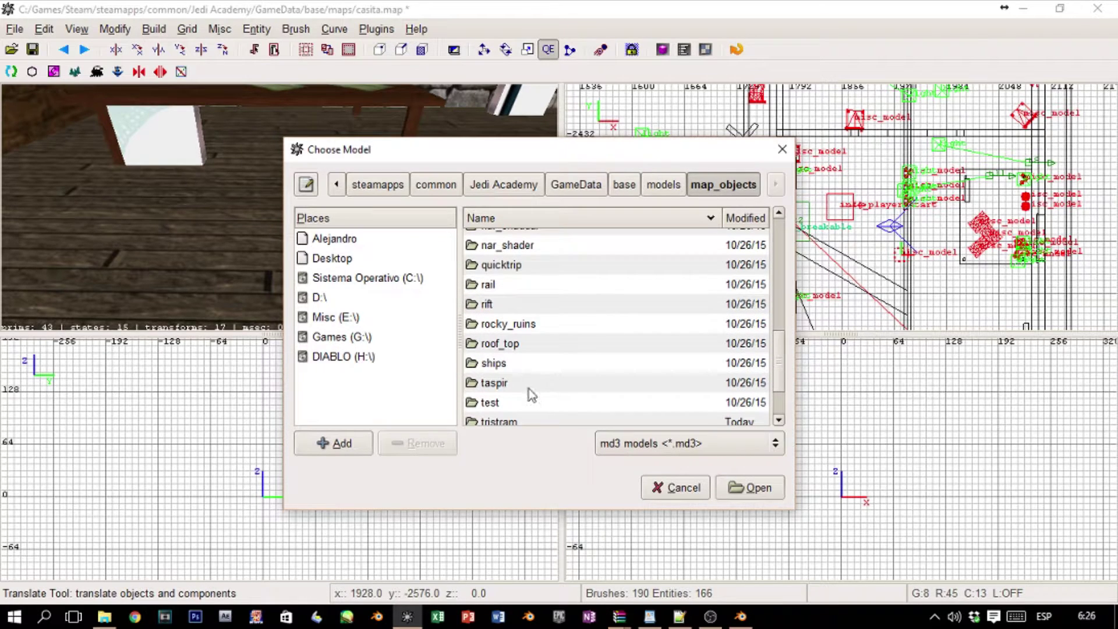
{"action": "scroll", "coordinate": [531, 389], "scroll_direction": "down", "scroll_amount": 1}
{"action": "double_click", "coordinate": [529, 384]}
- Load brick2.md3 as the model of the misc_model in the house
{"action": "left_click", "coordinate": [536, 303]}
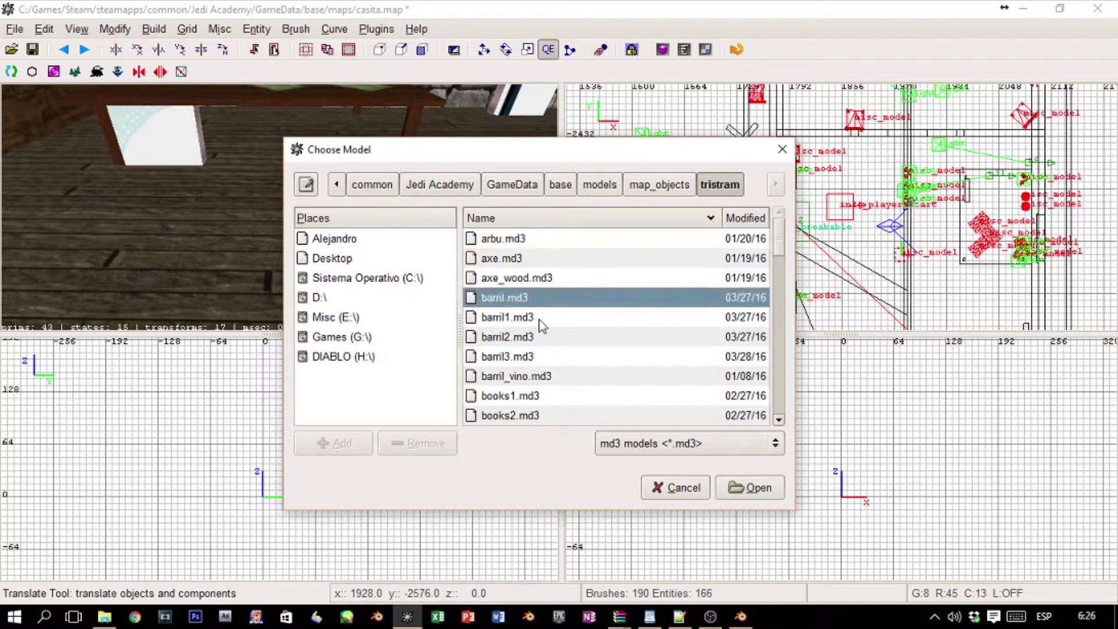
{"action": "scroll", "coordinate": [543, 317], "scroll_direction": "down", "scroll_amount": 1}
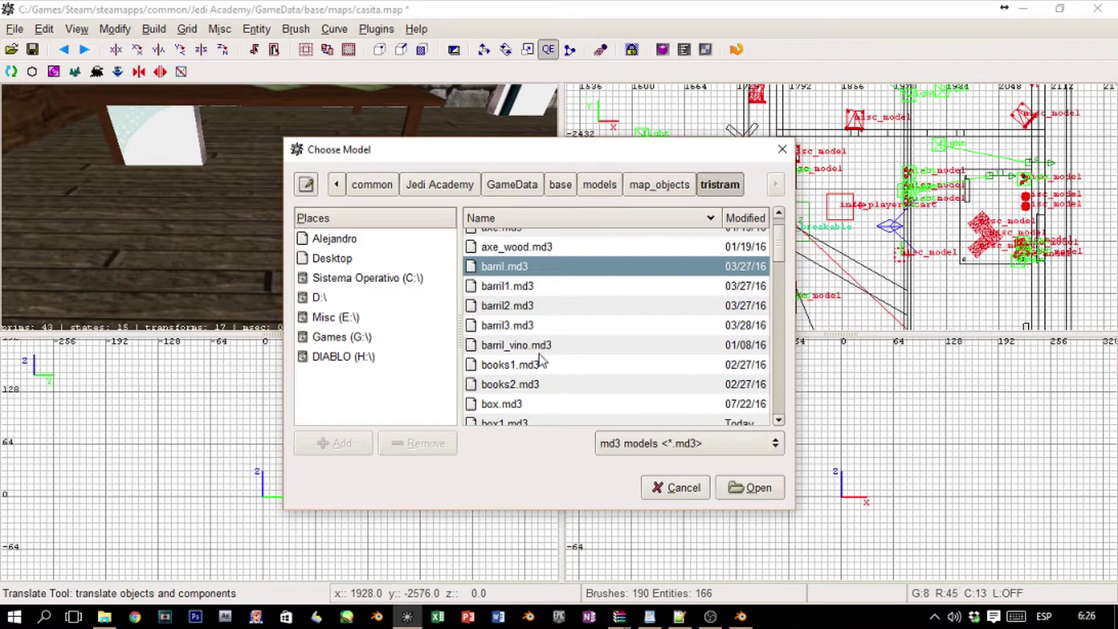
{"action": "scroll", "coordinate": [535, 387], "scroll_direction": "down", "scroll_amount": 1}
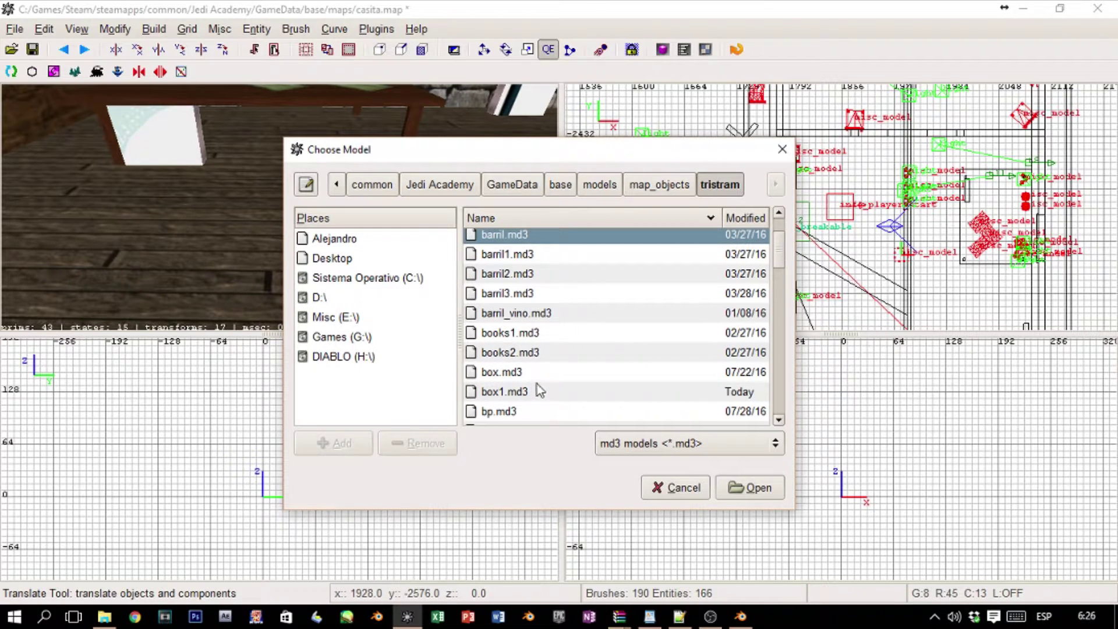
{"action": "scroll", "coordinate": [536, 389], "scroll_direction": "down", "scroll_amount": 1}
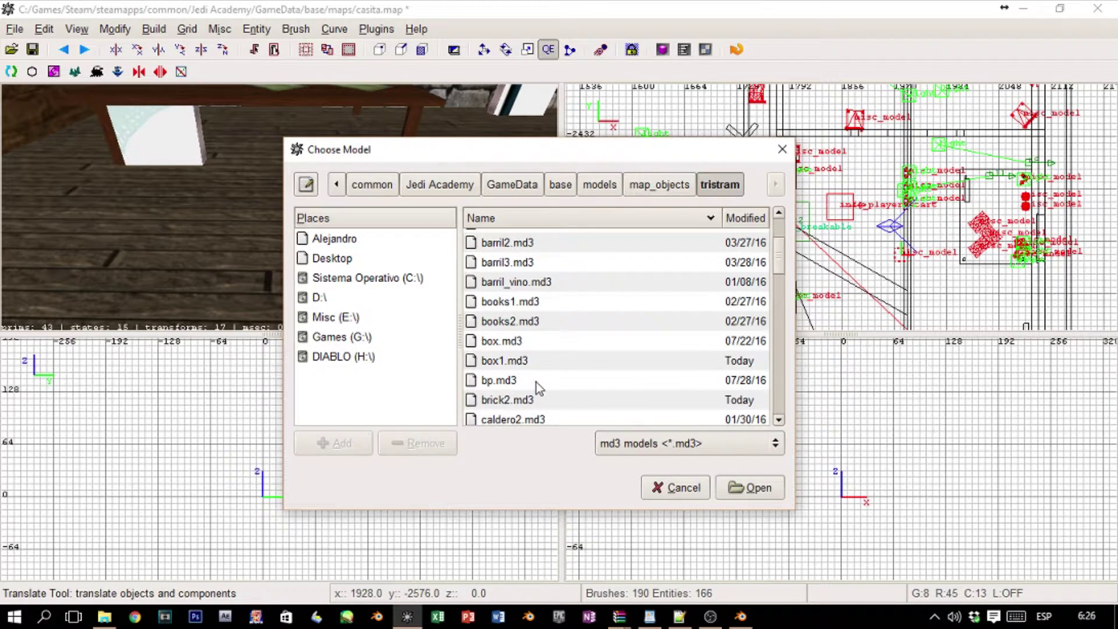
{"action": "left_click", "coordinate": [533, 400]}
{"action": "left_click", "coordinate": [746, 488]}
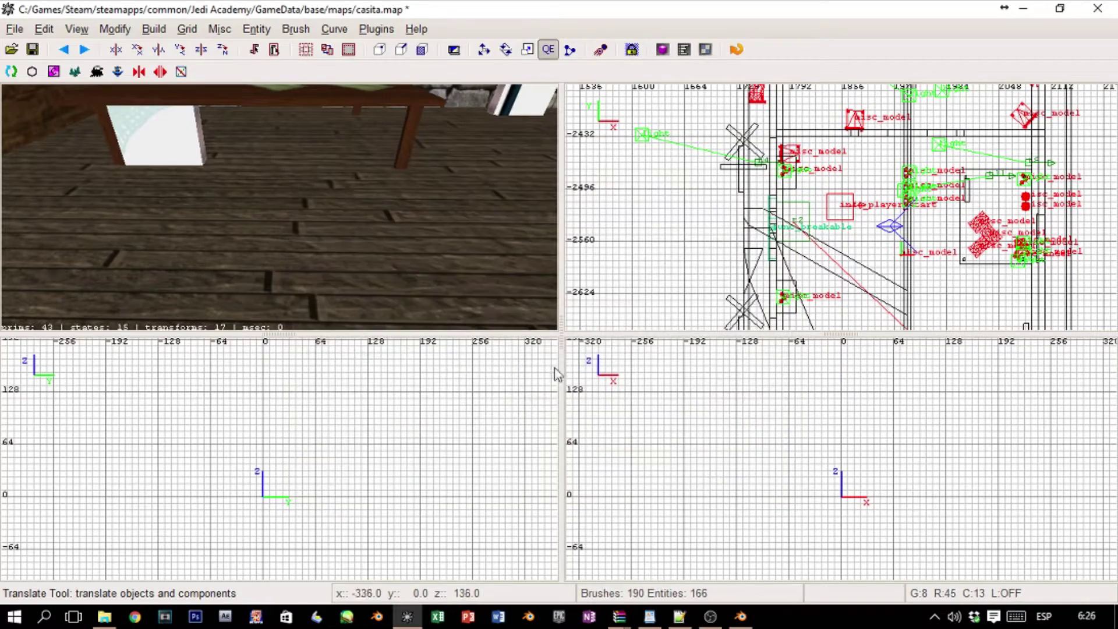
- Fly the camera around the house and below its floor to locate the newly placed brick2 model
{"action": "right_click", "coordinate": [518, 315]}
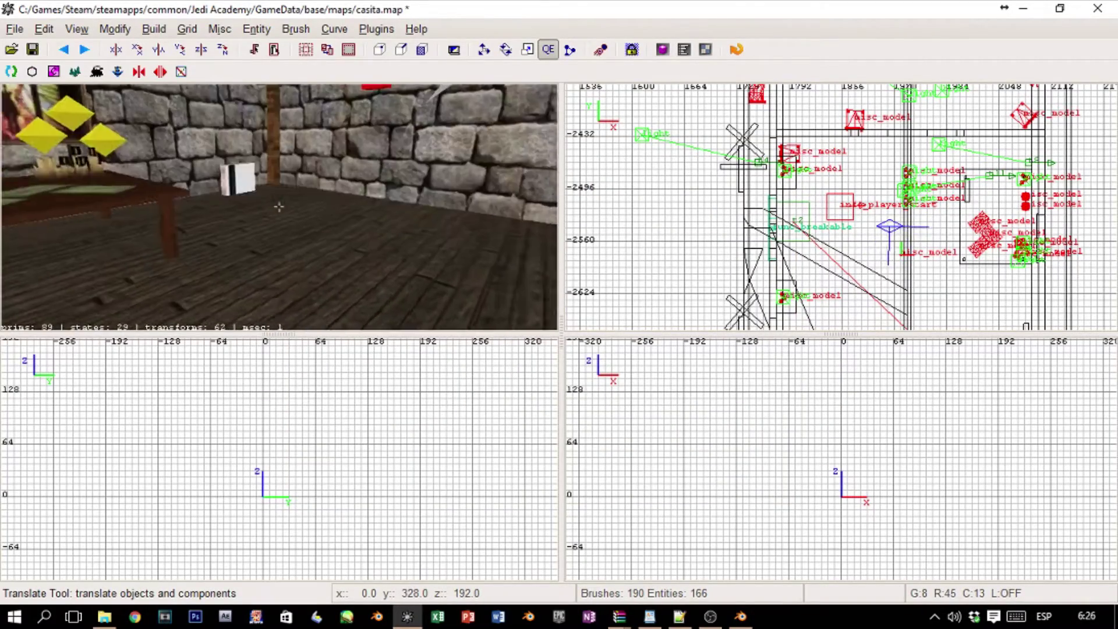
{"action": "right_click", "coordinate": [401, 218]}
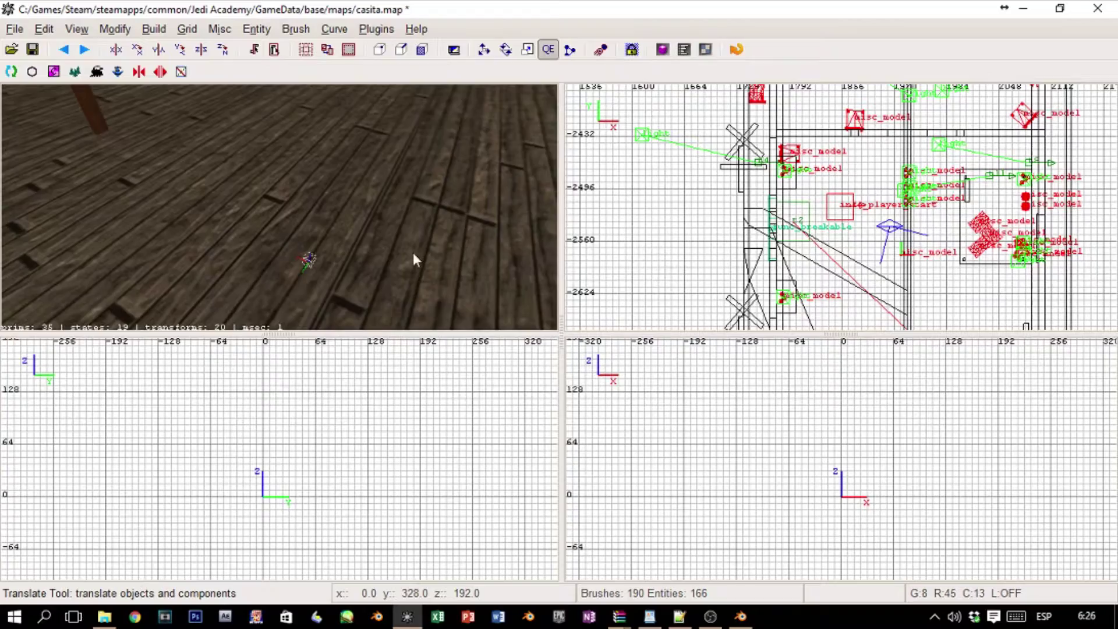
{"action": "right_click", "coordinate": [414, 259]}
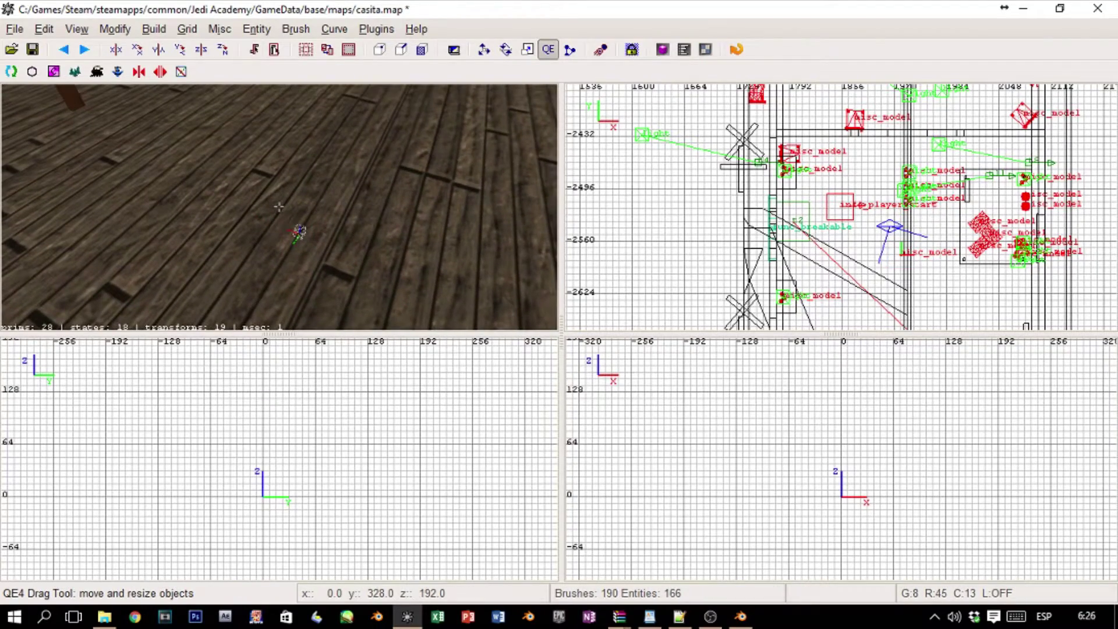
{"action": "key", "text": "s"}
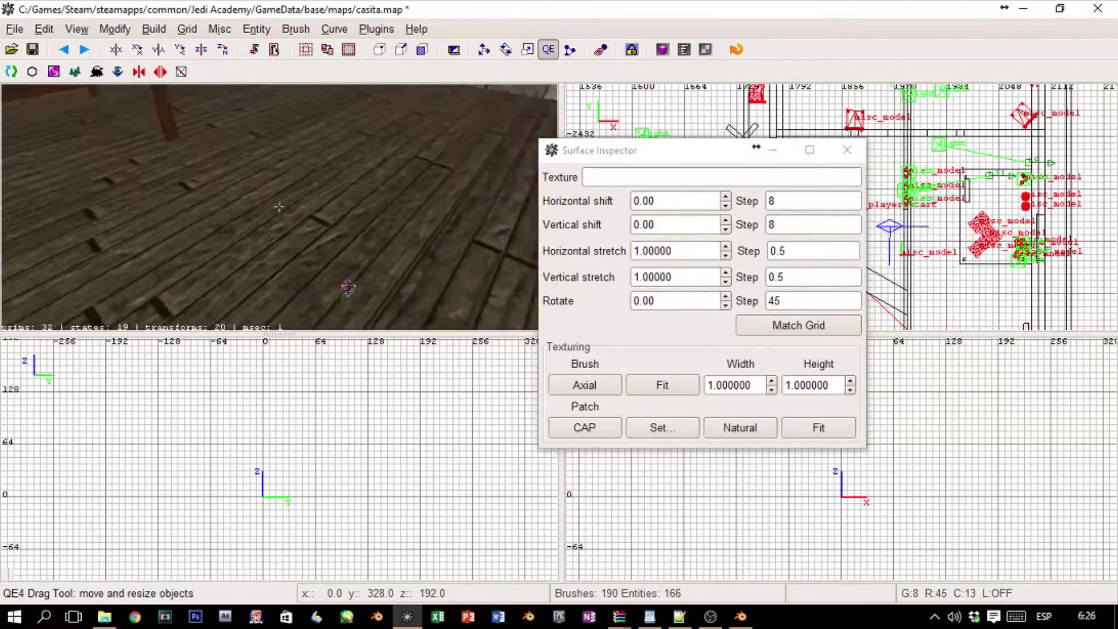
{"action": "left_click", "coordinate": [847, 150]}
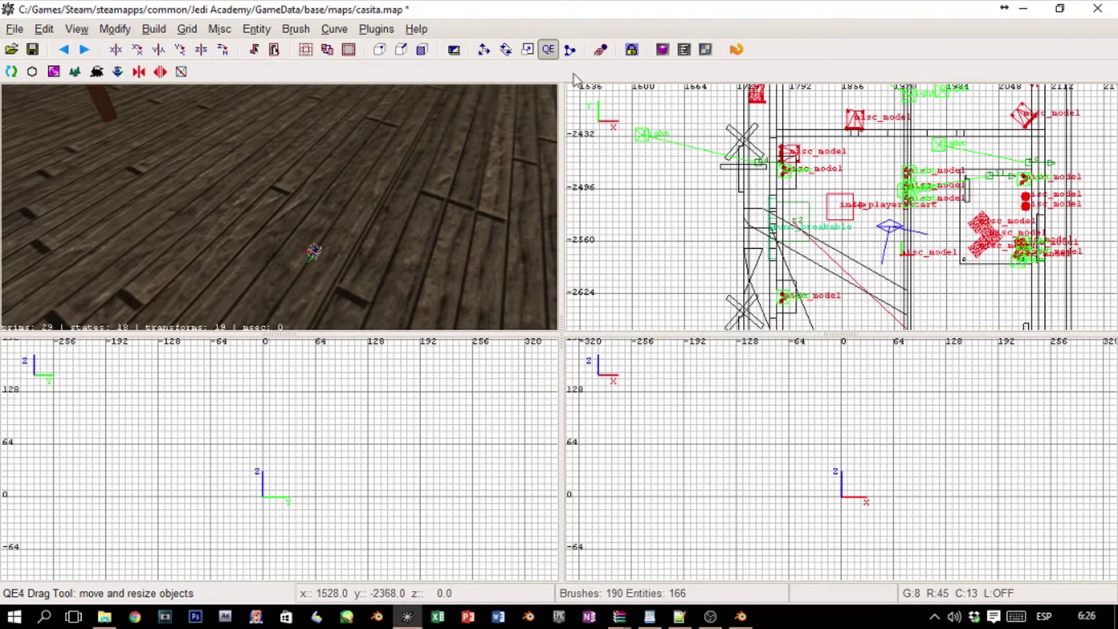
{"action": "right_click", "coordinate": [242, 194]}
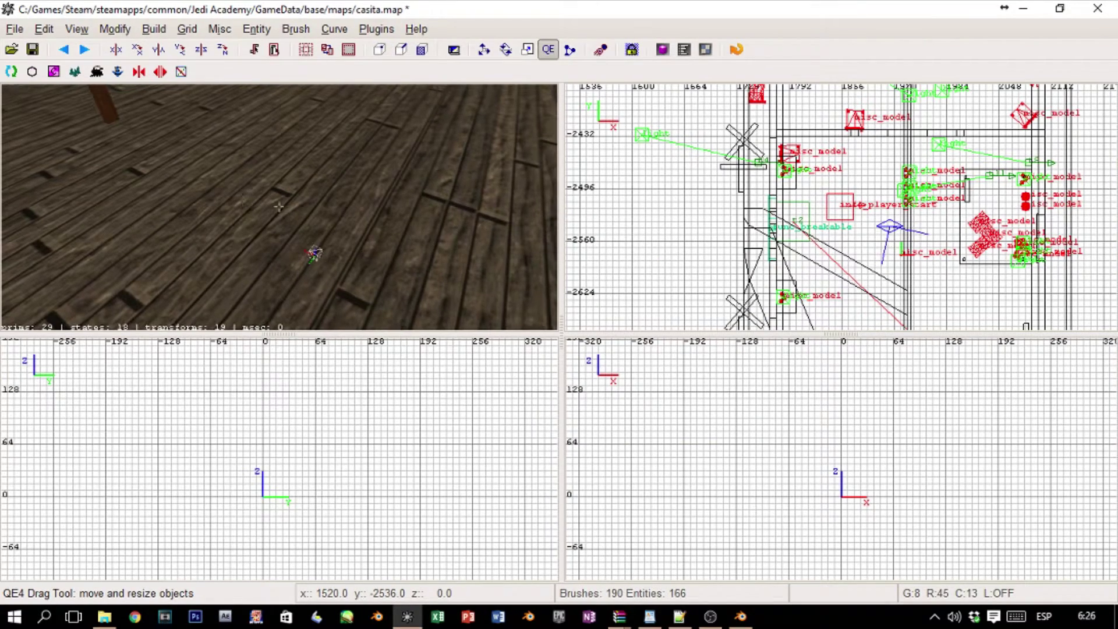
{"action": "scroll", "coordinate": [279, 207], "scroll_direction": "up", "scroll_amount": 2}
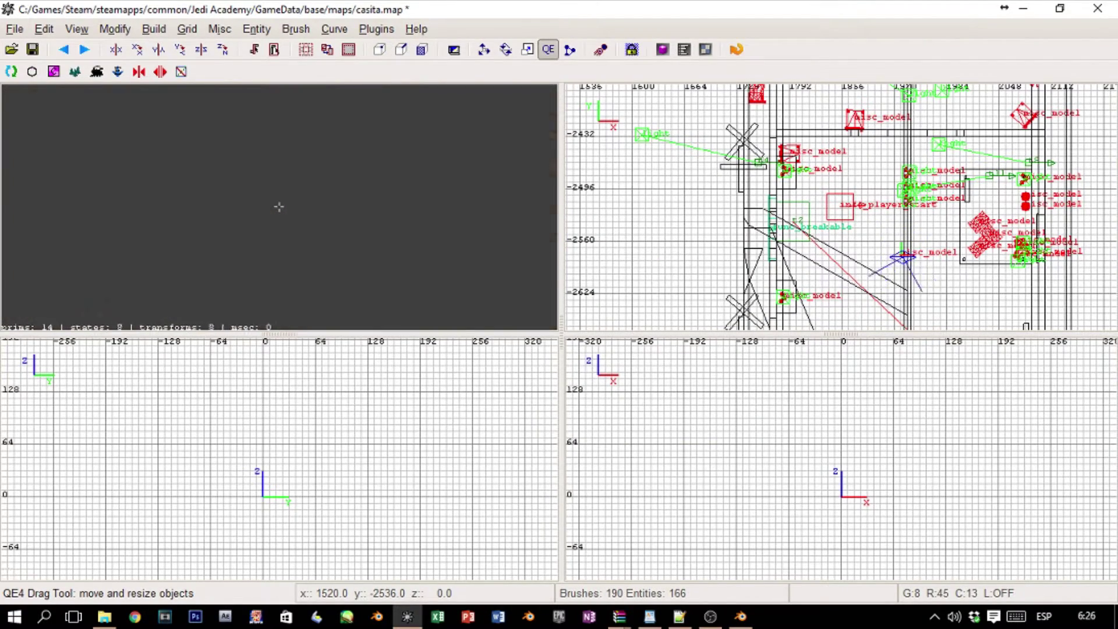
{"action": "scroll", "coordinate": [279, 207], "scroll_direction": "down", "scroll_amount": 2}
{"action": "scroll", "coordinate": [279, 207], "scroll_direction": "up", "scroll_amount": 1}
{"action": "right_click", "coordinate": [279, 207]}
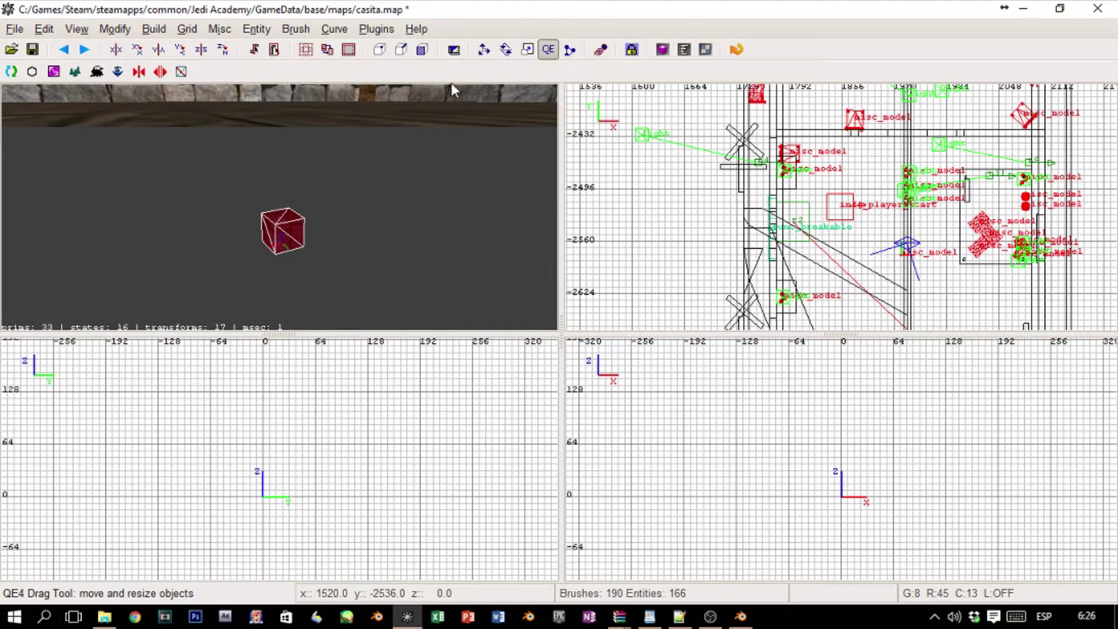
- Raise the brick2 misc_model vertically with the Translate tool so it sits above the wooden floor
{"action": "key", "text": "w"}
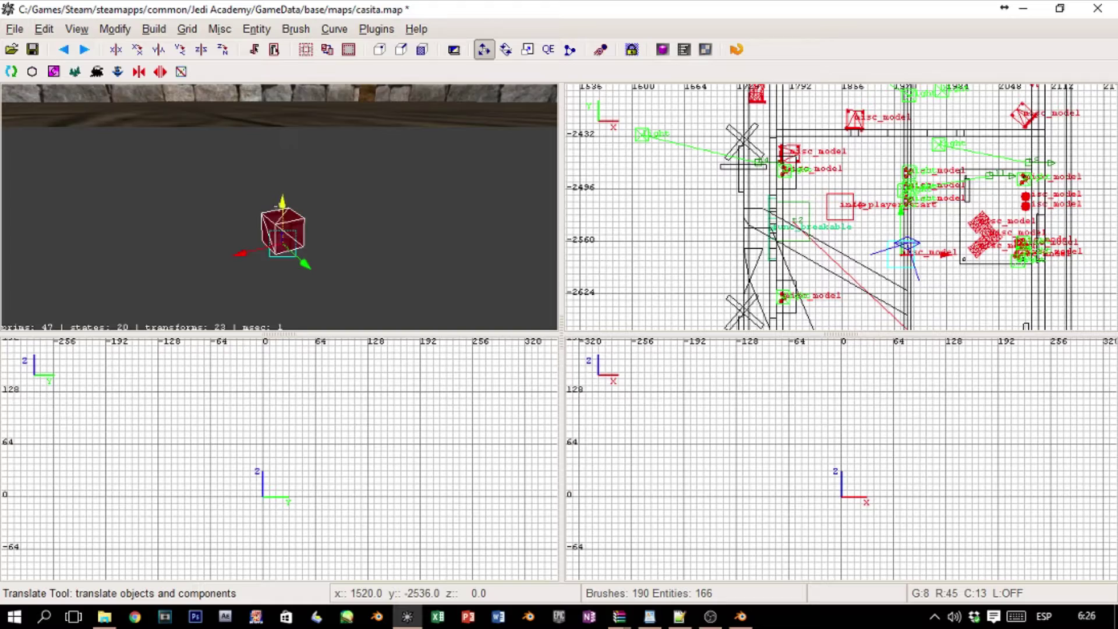
{"action": "scroll", "coordinate": [279, 206], "scroll_direction": "down", "scroll_amount": 2}
{"action": "right_click", "coordinate": [279, 207]}
{"action": "left_click", "coordinate": [290, 174]}
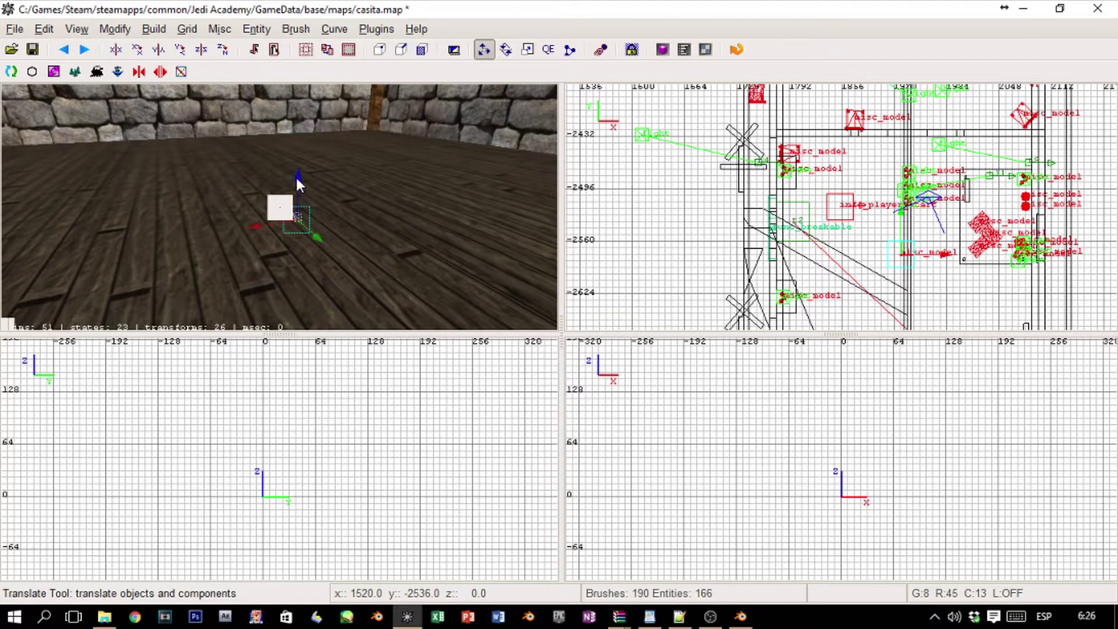
{"action": "left_click_drag", "start_coordinate": [298, 177], "coordinate": [298, 120]}
{"action": "right_click", "coordinate": [298, 119]}
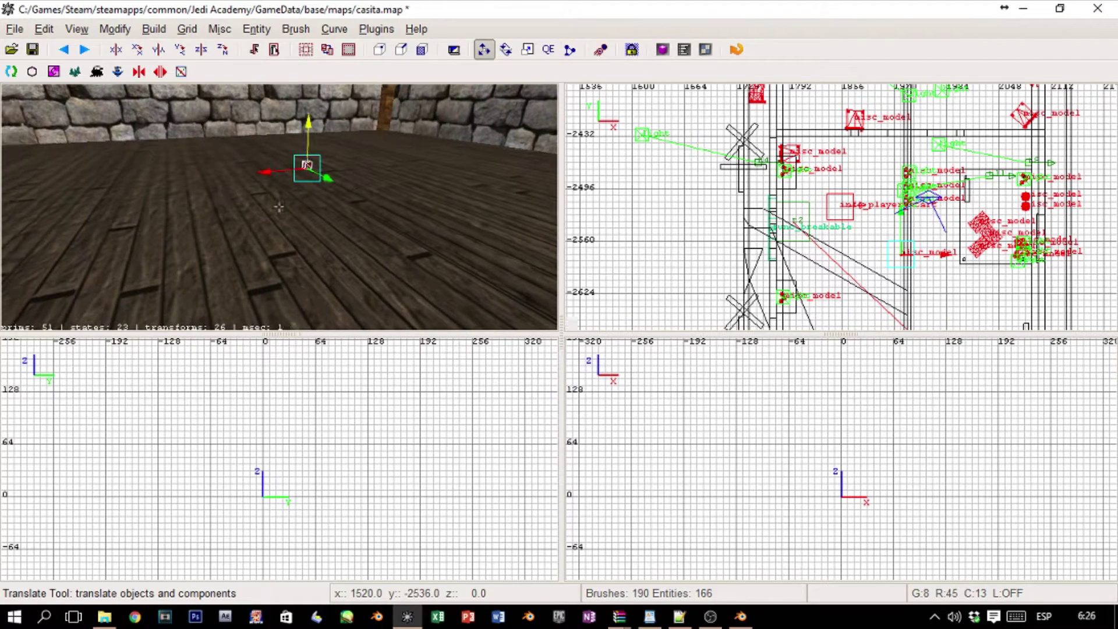
- Set the modelscale key of the brick2 misc_model to 7 in its entity properties
{"action": "right_click", "coordinate": [347, 189]}
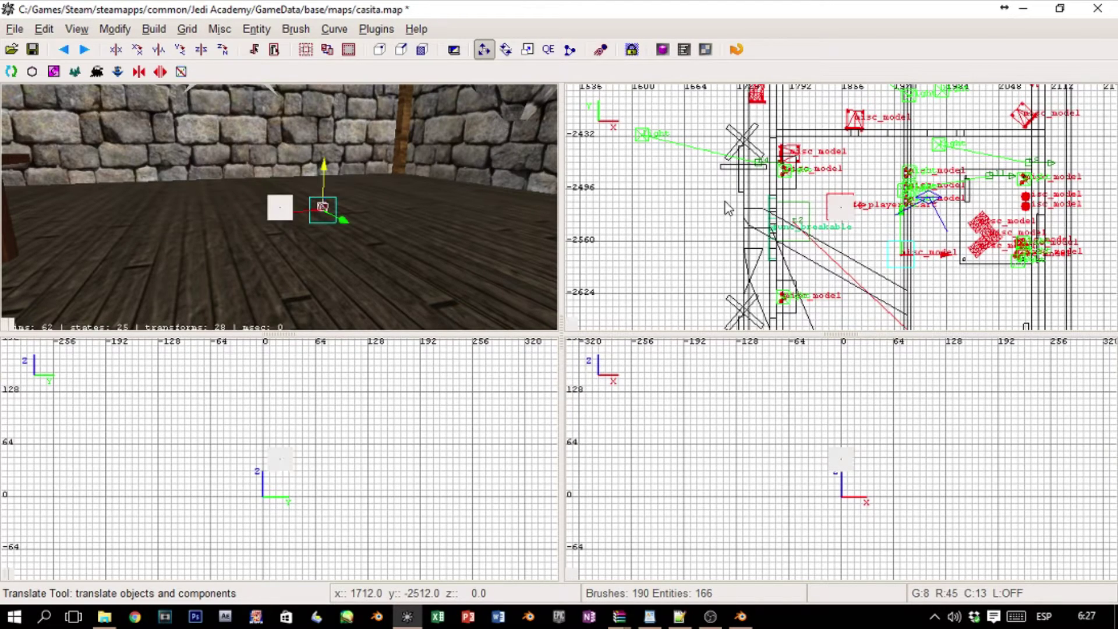
{"action": "right_click_drag", "start_coordinate": [697, 215], "coordinate": [696, 216]}
{"action": "right_click", "coordinate": [707, 205]}
{"action": "left_click", "coordinate": [669, 191]}
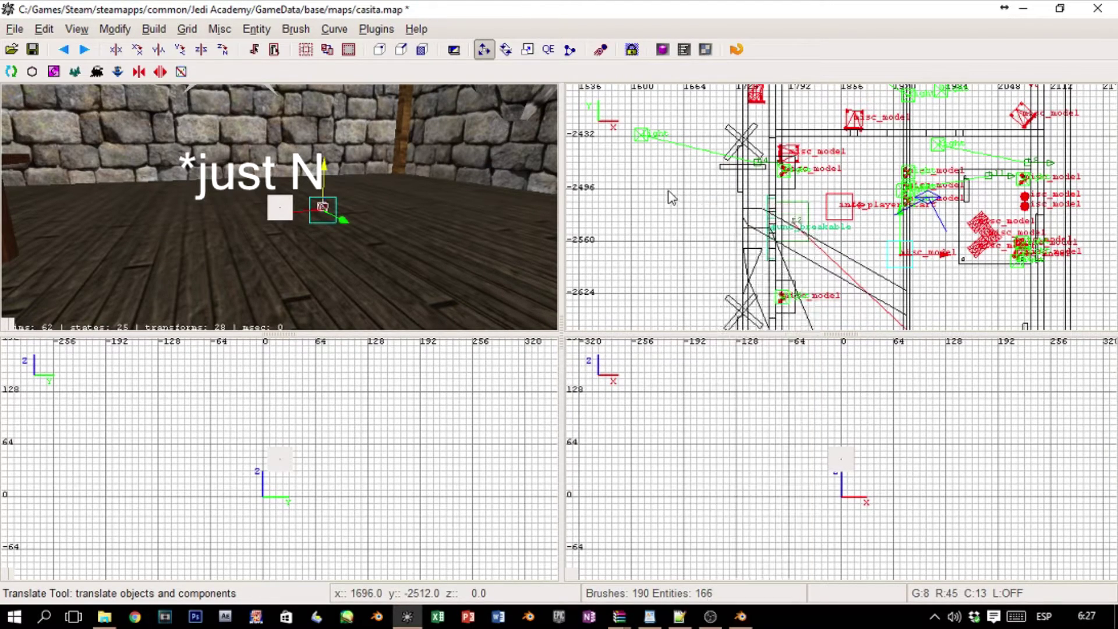
{"action": "key", "text": "n"}
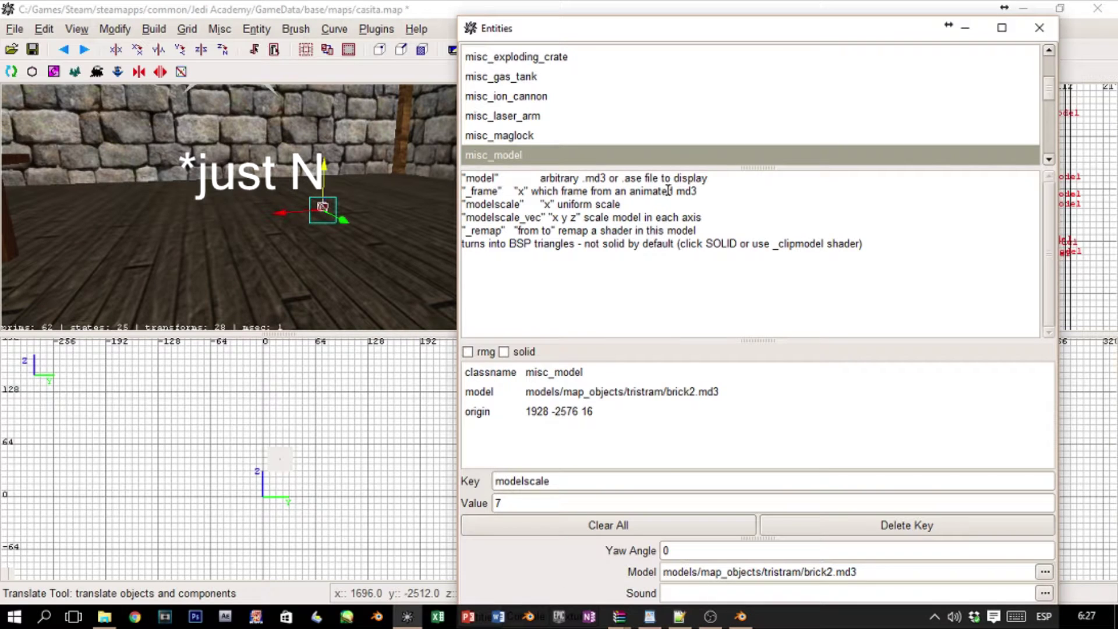
{"action": "left_click", "coordinate": [543, 497]}
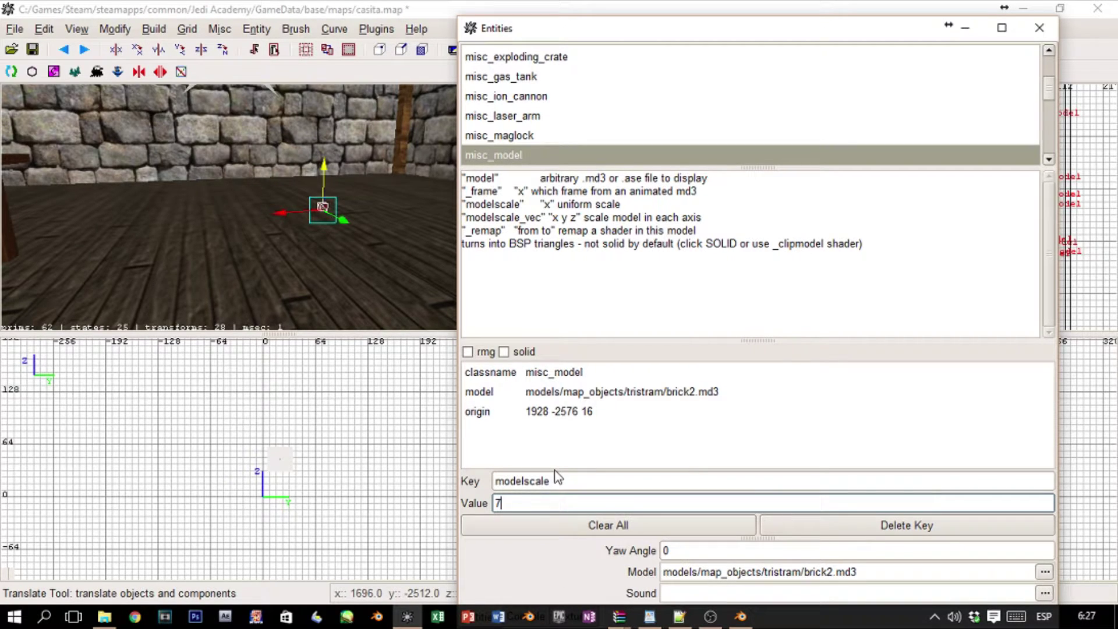
{"action": "key", "text": "Return"}
{"action": "left_click_drag", "start_coordinate": [577, 485], "coordinate": [500, 481]}
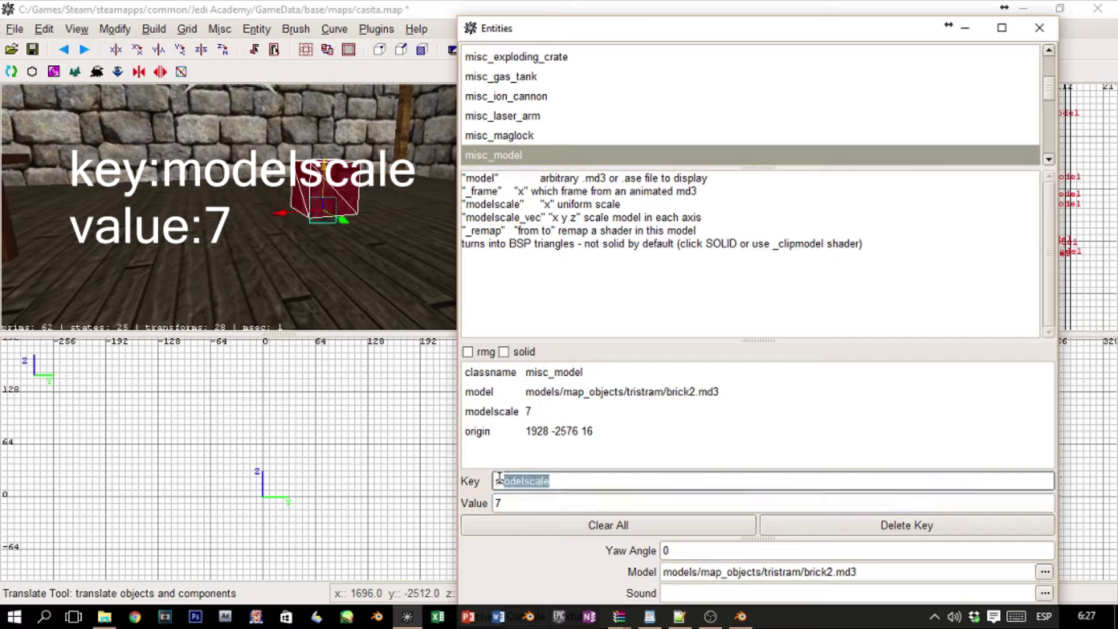
{"action": "left_click", "coordinate": [1038, 32]}
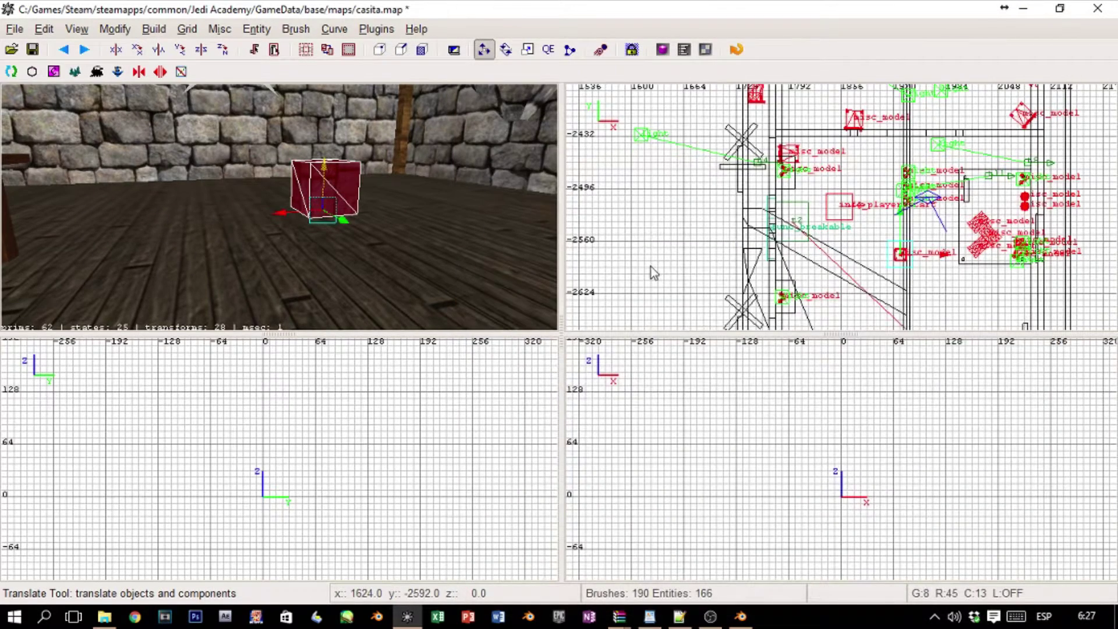
- Deselect the scaled brick and examine its texture on the house floor from several camera angles
{"action": "right_click", "coordinate": [461, 274]}
{"action": "key", "text": "Escape"}
{"action": "right_click", "coordinate": [461, 275]}
{"action": "right_click", "coordinate": [461, 274]}
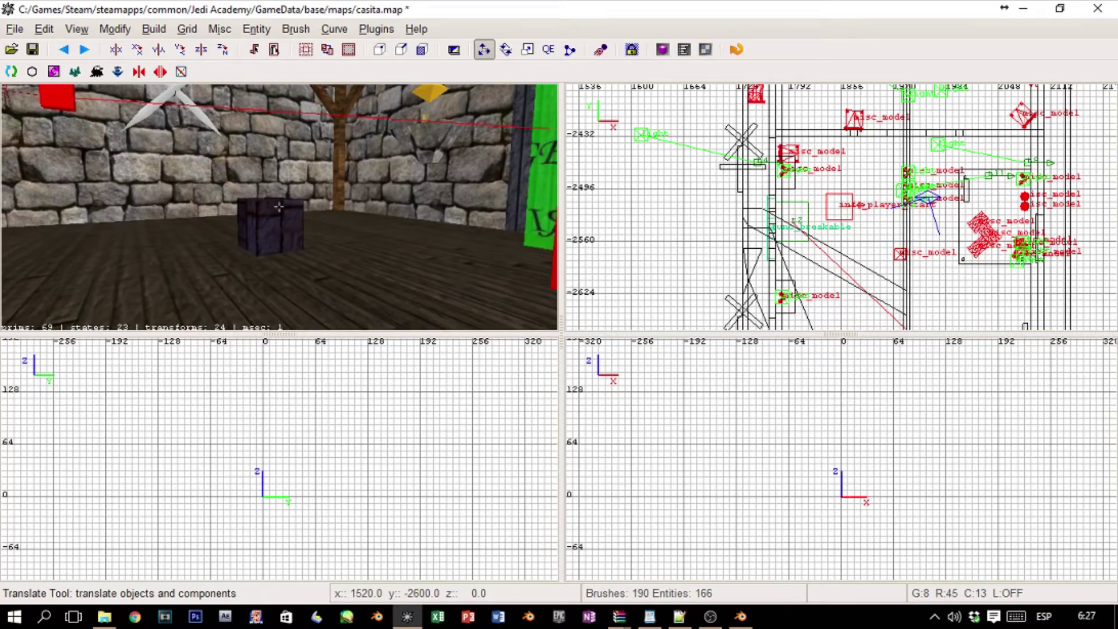
{"action": "key", "text": "Up"}
{"action": "key", "text": "Down"}
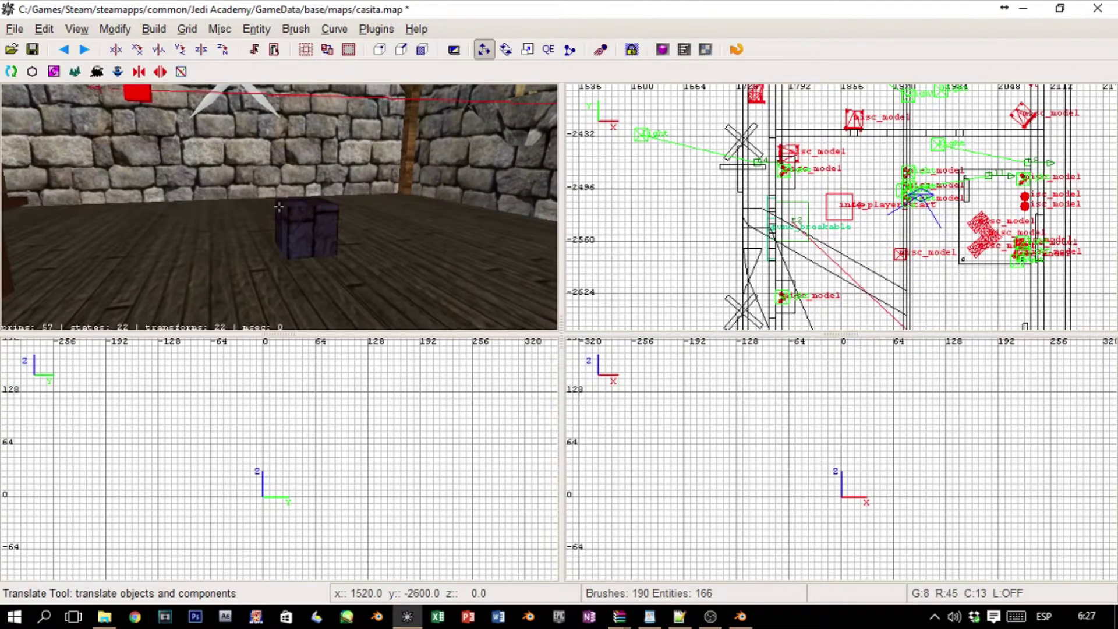
{"action": "key", "text": "Right"}
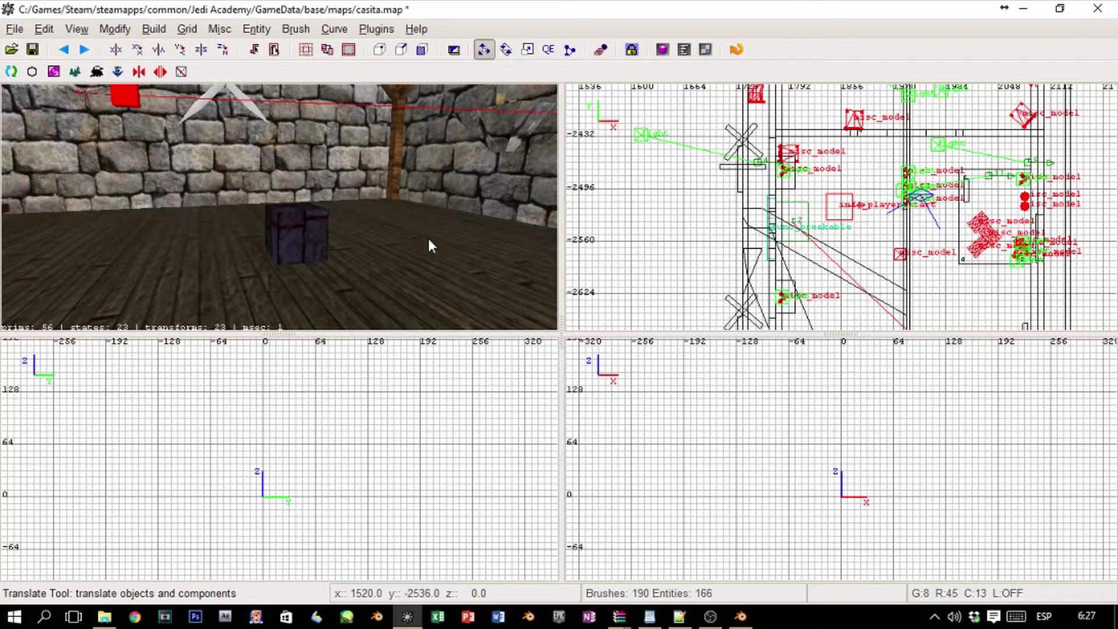
- Draw a brush of about 16 by 16 units over the brick model in the XY view
{"action": "scroll", "coordinate": [912, 207], "scroll_direction": "up", "scroll_amount": 3}
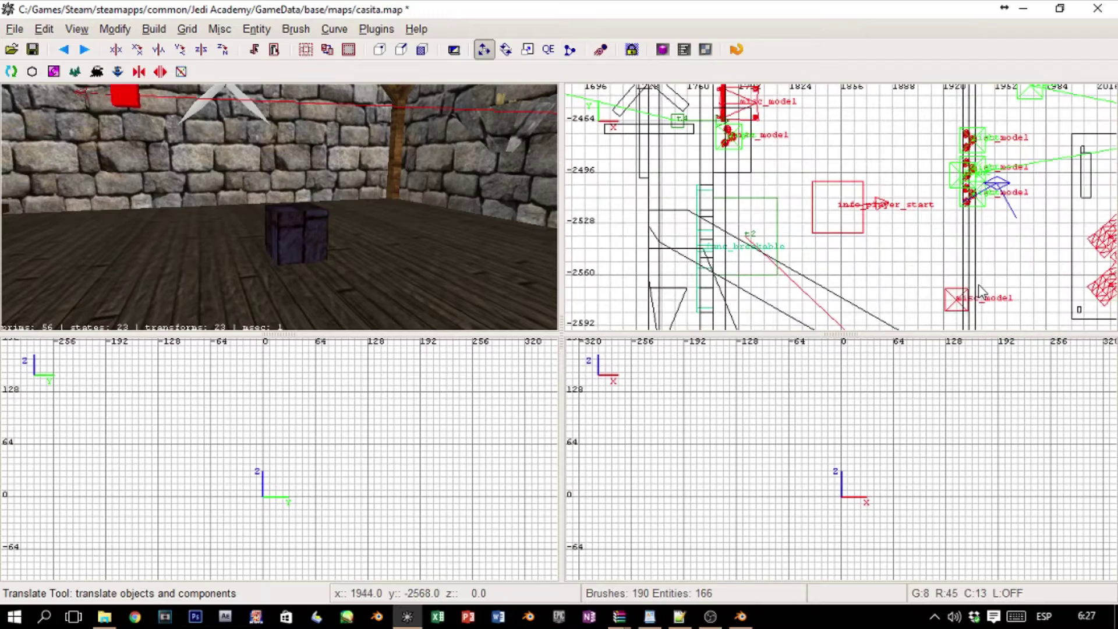
{"action": "scroll", "coordinate": [951, 295], "scroll_direction": "up", "scroll_amount": 4}
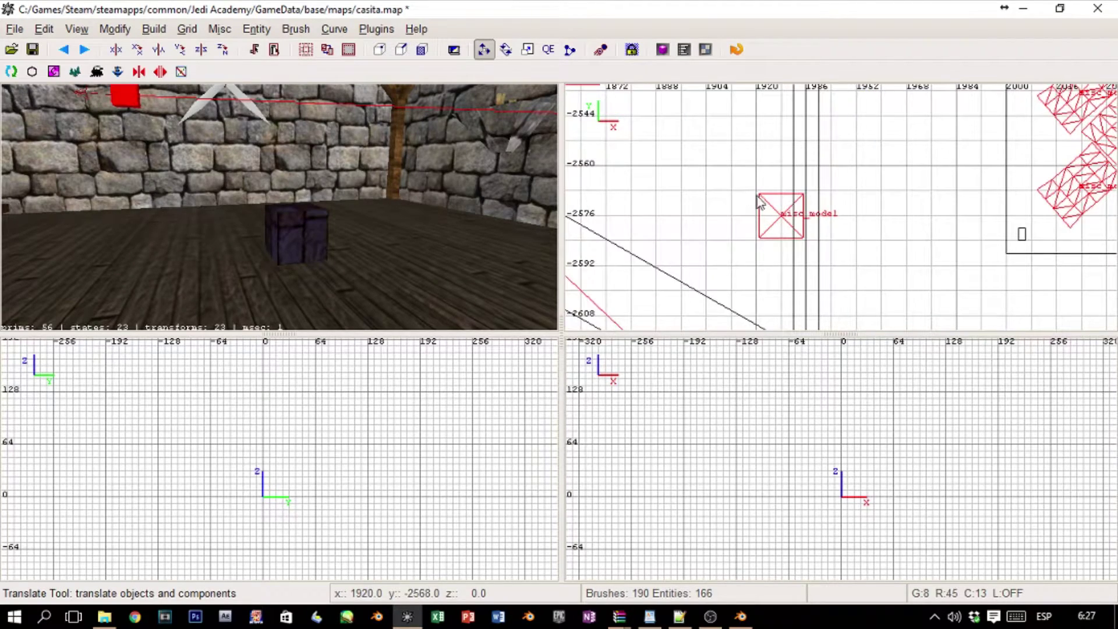
{"action": "left_click", "coordinate": [798, 220]}
{"action": "left_click_drag", "start_coordinate": [798, 217], "coordinate": [806, 233]}
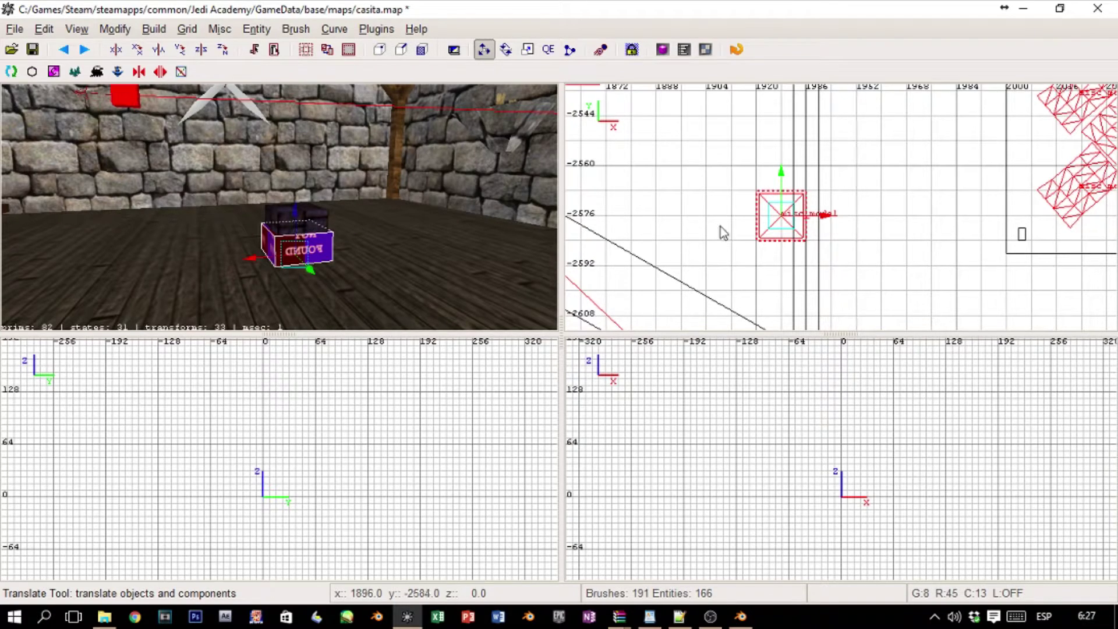
- Stretch the top of the new brush up to z 32 in the XZ view so it encloses the brick
{"action": "scroll", "coordinate": [906, 487], "scroll_direction": "down", "scroll_amount": 10}
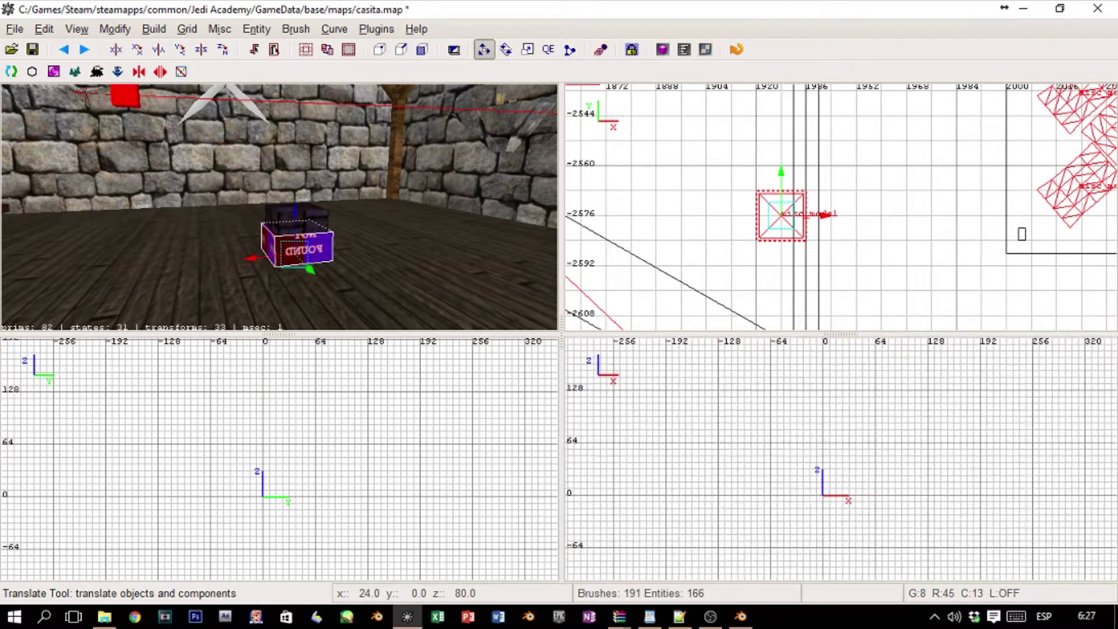
{"action": "scroll", "coordinate": [792, 456], "scroll_direction": "up", "scroll_amount": 8}
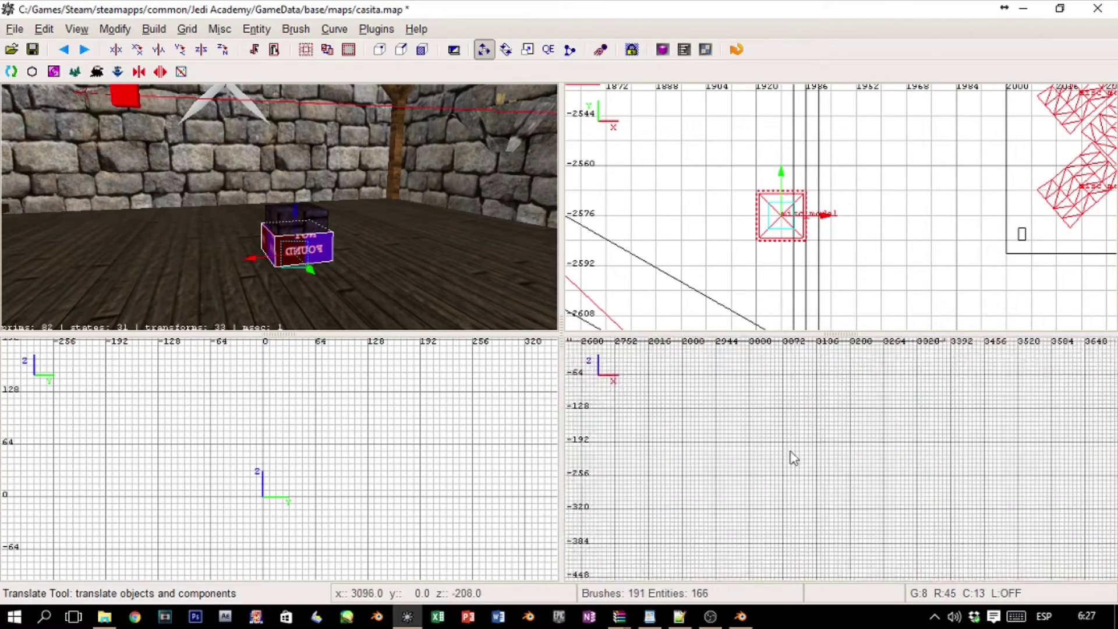
{"action": "scroll", "coordinate": [516, 387], "scroll_direction": "up", "scroll_amount": 1}
{"action": "scroll", "coordinate": [922, 450], "scroll_direction": "up", "scroll_amount": 4}
{"action": "right_click_drag", "start_coordinate": [912, 450], "coordinate": [546, 472]}
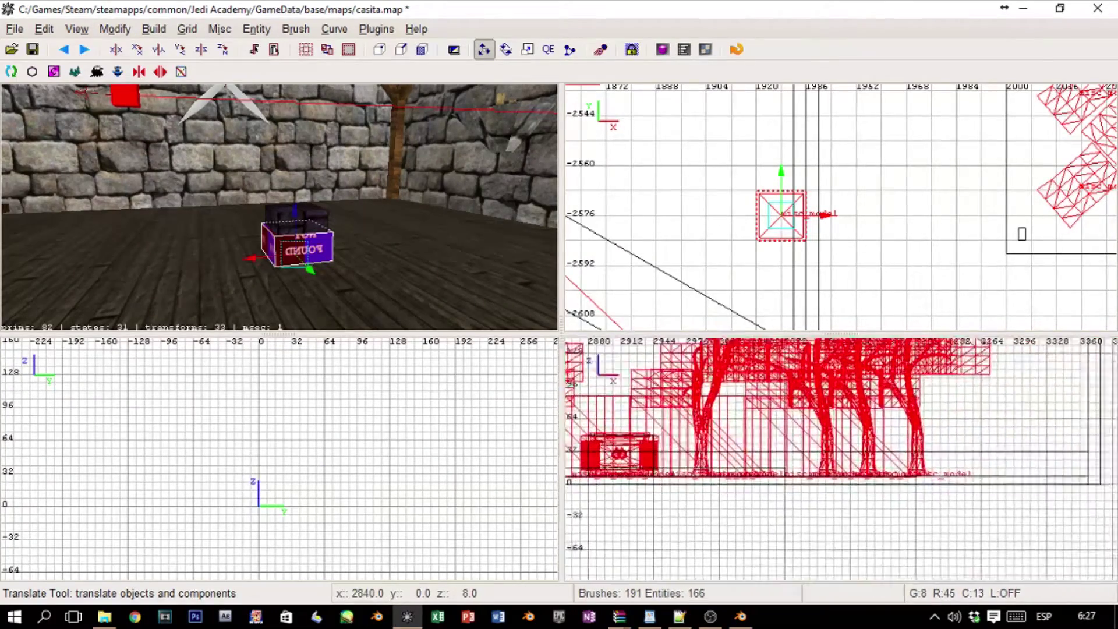
{"action": "scroll", "coordinate": [932, 408], "scroll_direction": "down", "scroll_amount": 5}
{"action": "right_click_drag", "start_coordinate": [728, 408], "coordinate": [1032, 408]}
{"action": "scroll", "coordinate": [715, 445], "scroll_direction": "up", "scroll_amount": 3}
{"action": "scroll", "coordinate": [816, 457], "scroll_direction": "up", "scroll_amount": 6}
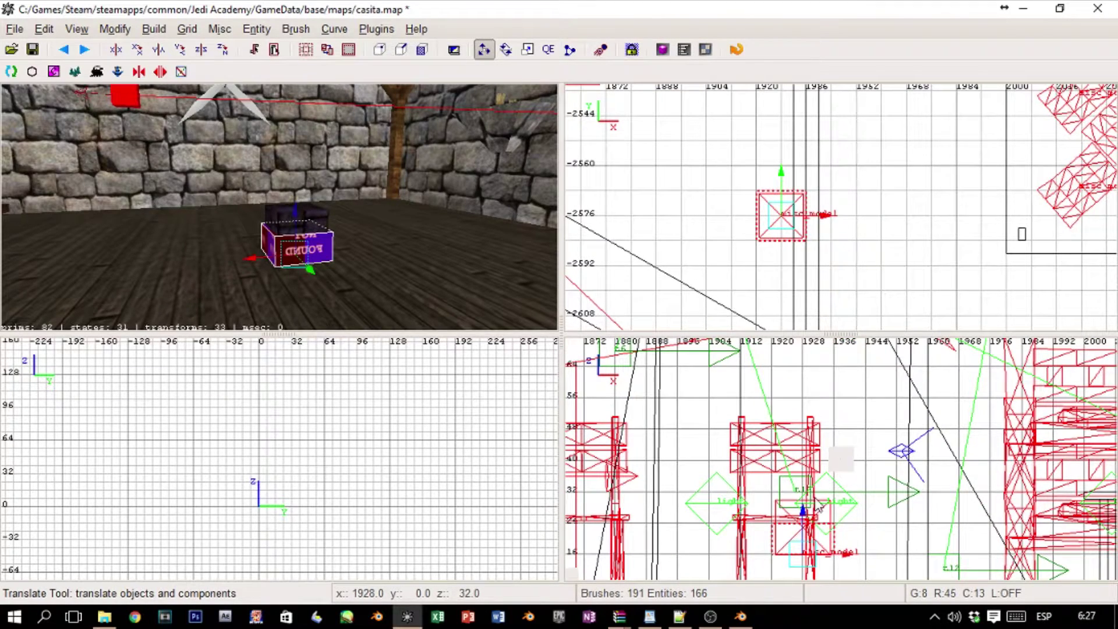
{"action": "key", "text": "q"}
{"action": "left_click_drag", "start_coordinate": [814, 509], "coordinate": [815, 471]}
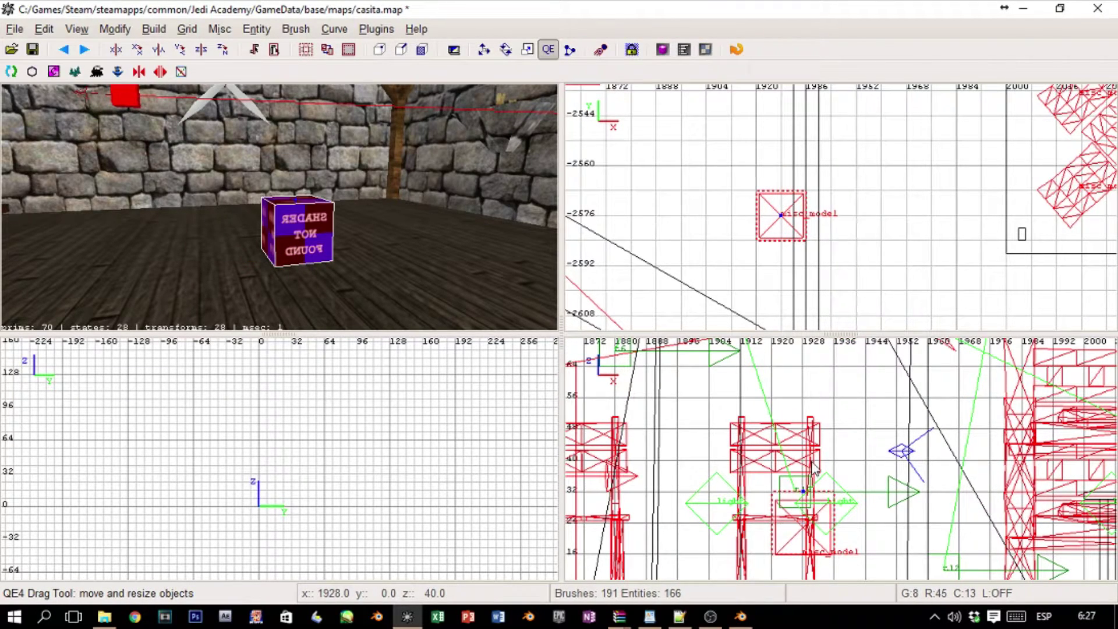
- Deselect the brush and examine how it covers the brick in the camera view
{"action": "right_click", "coordinate": [396, 198]}
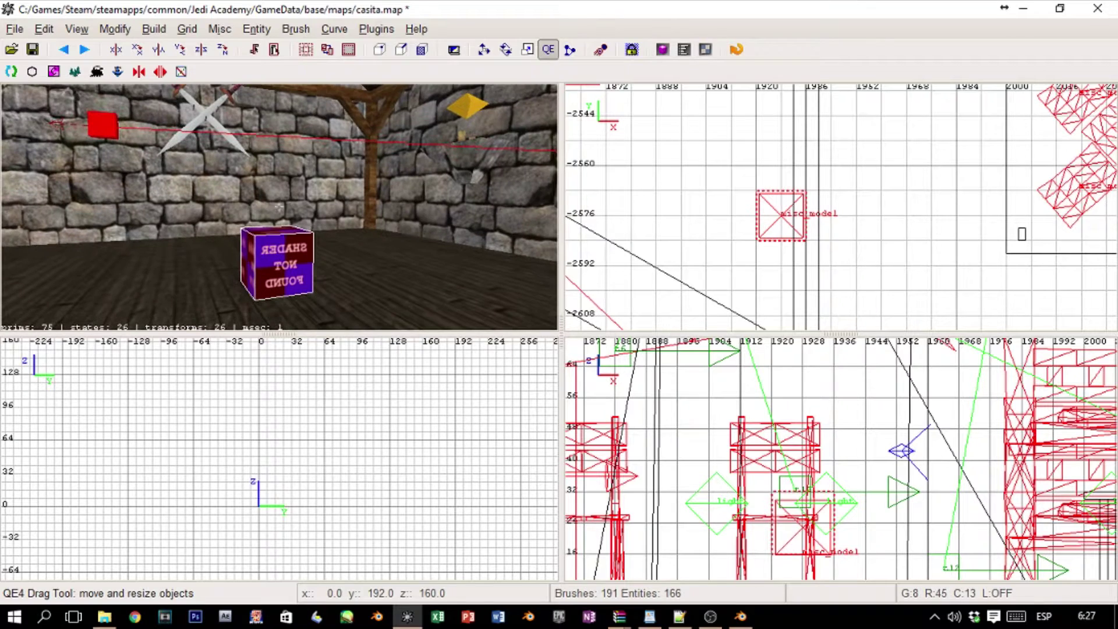
{"action": "right_click", "coordinate": [364, 229]}
{"action": "right_click", "coordinate": [365, 228]}
{"action": "key", "text": "Escape"}
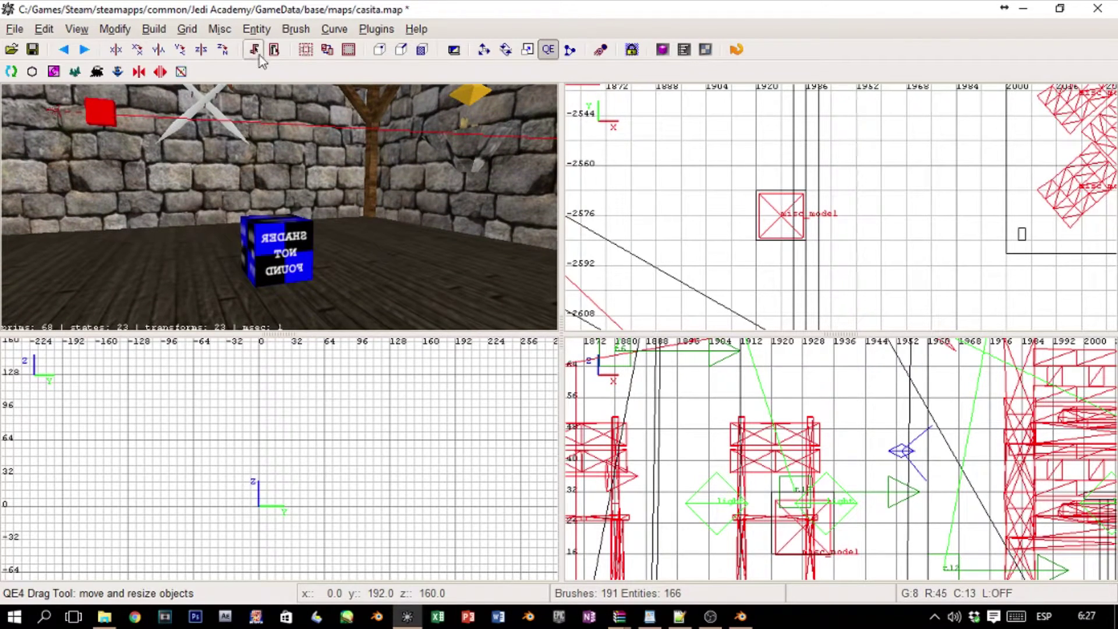
{"action": "left_click", "coordinate": [293, 30]}
{"action": "mouse_move", "coordinate": [232, 33]}
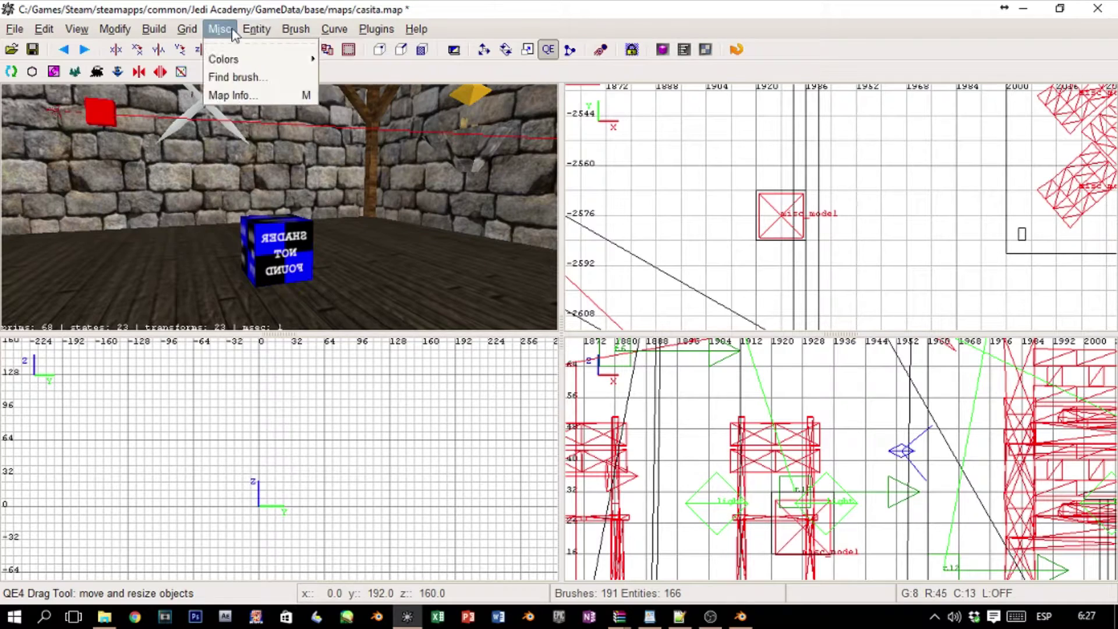
{"action": "left_click", "coordinate": [368, 14]}
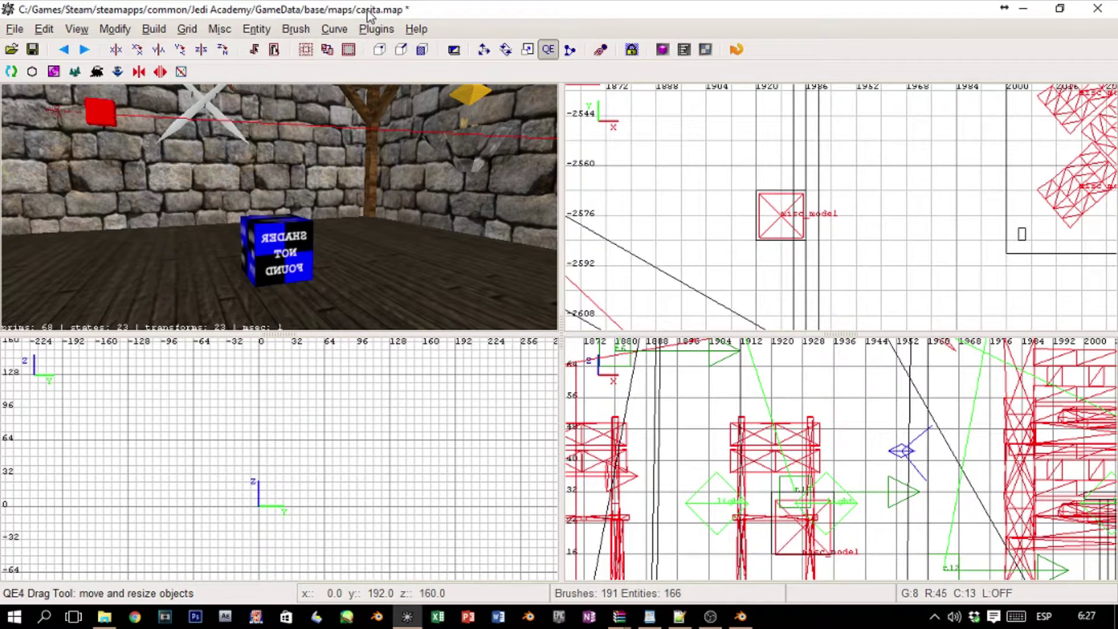
{"action": "left_click", "coordinate": [217, 30]}
{"action": "left_click", "coordinate": [221, 31]}
{"action": "left_click", "coordinate": [222, 32]}
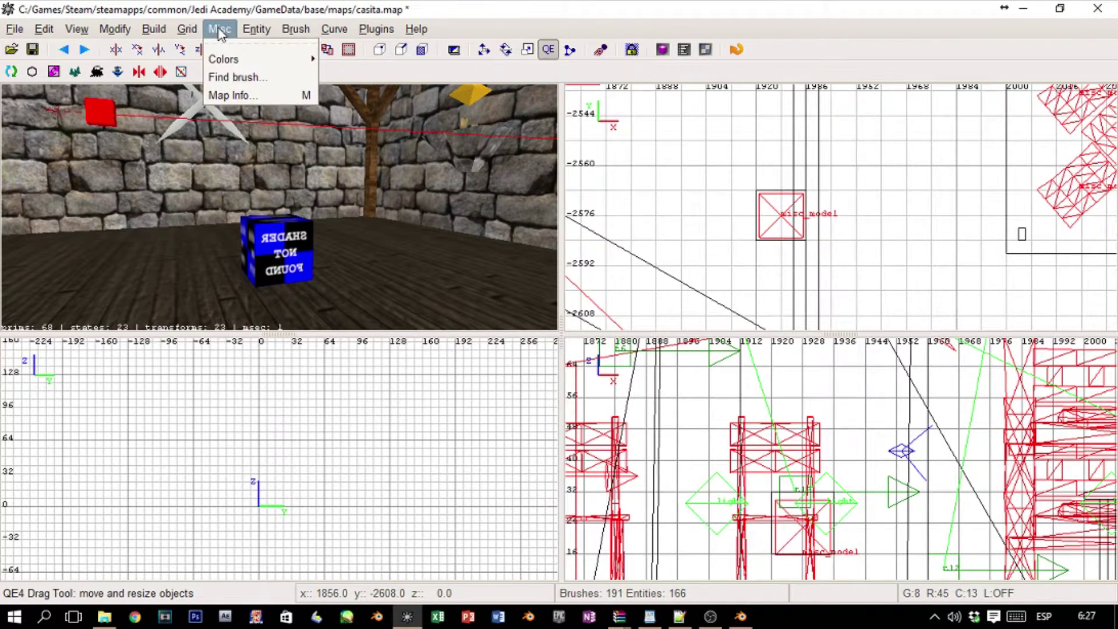
{"action": "mouse_move", "coordinate": [239, 20]}
{"action": "left_click", "coordinate": [279, 126]}
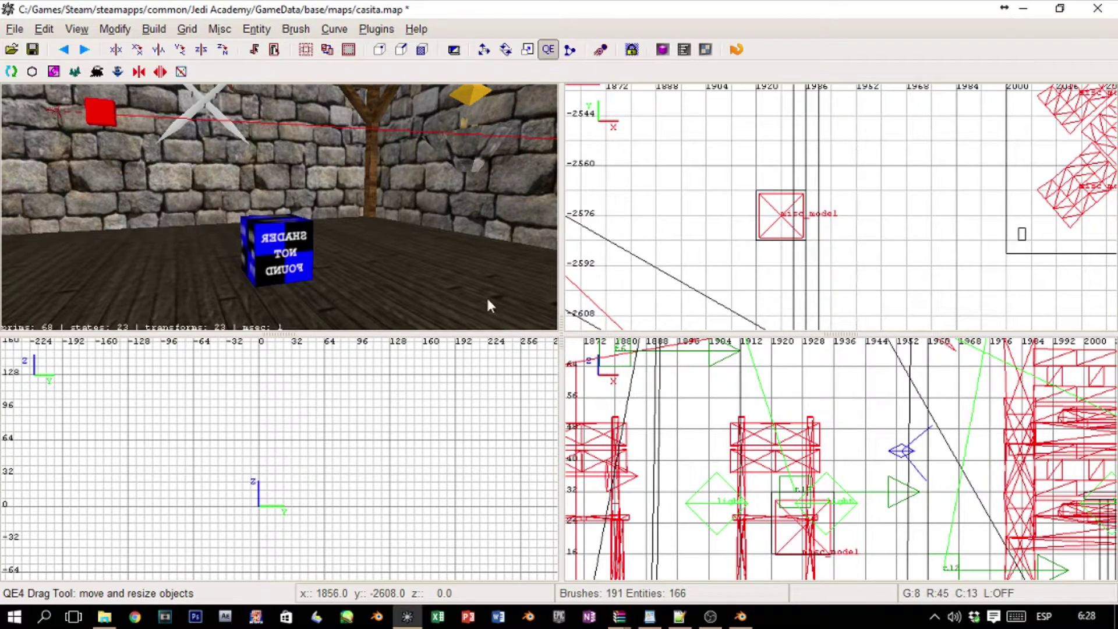
- Open the texture browser and choose the physics_clip texture
{"action": "key", "text": "t"}
{"action": "left_click", "coordinate": [867, 257]}
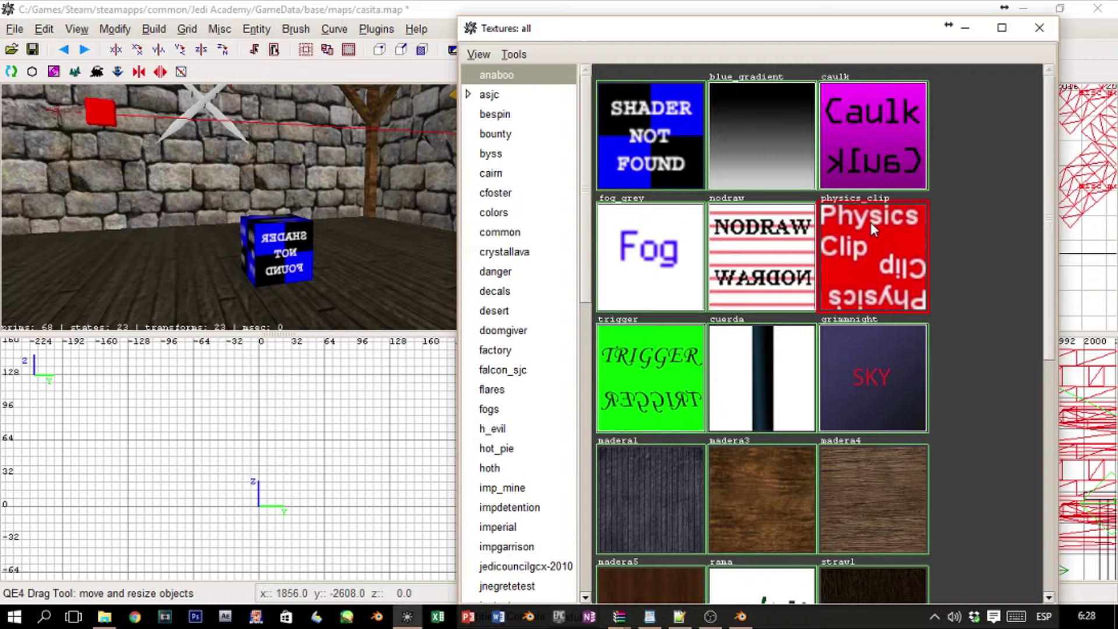
- Apply the physics_clip texture to the brush enclosing the brick and close the texture browser
{"action": "right_click", "coordinate": [250, 258]}
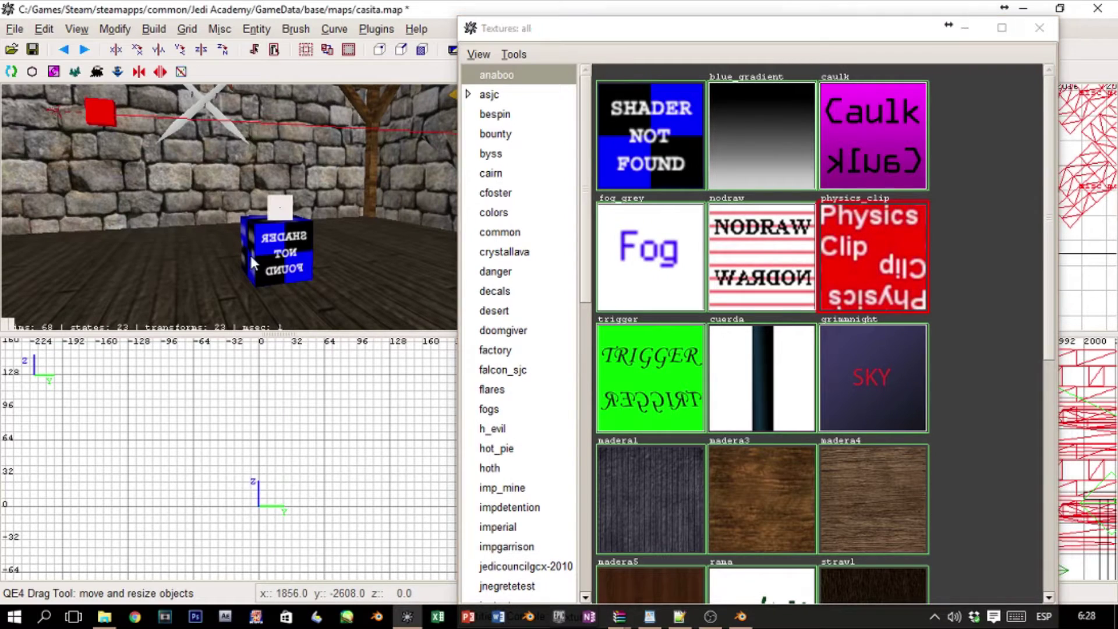
{"action": "right_click", "coordinate": [301, 246]}
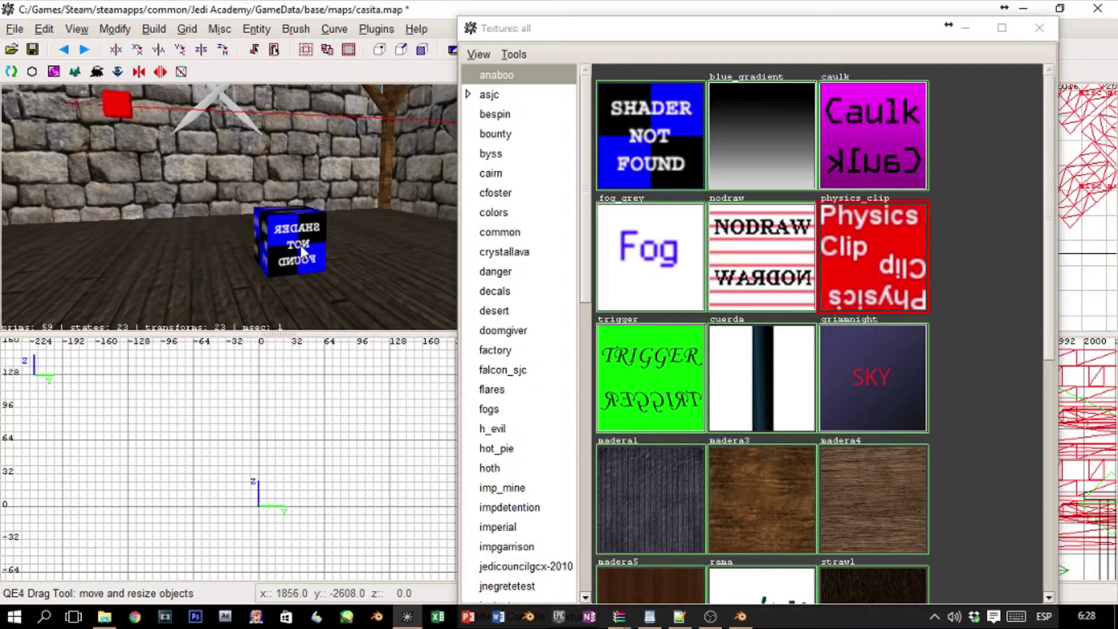
{"action": "right_click", "coordinate": [299, 248]}
{"action": "right_click", "coordinate": [300, 248]}
{"action": "left_click", "coordinate": [325, 252], "text": "shift"}
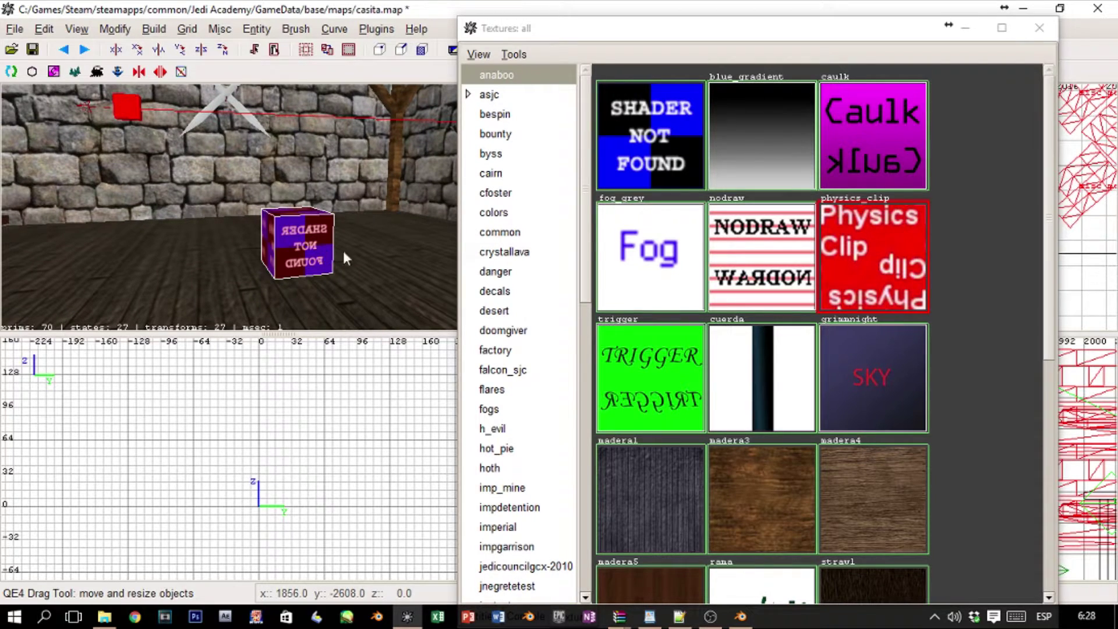
{"action": "left_click", "coordinate": [827, 249]}
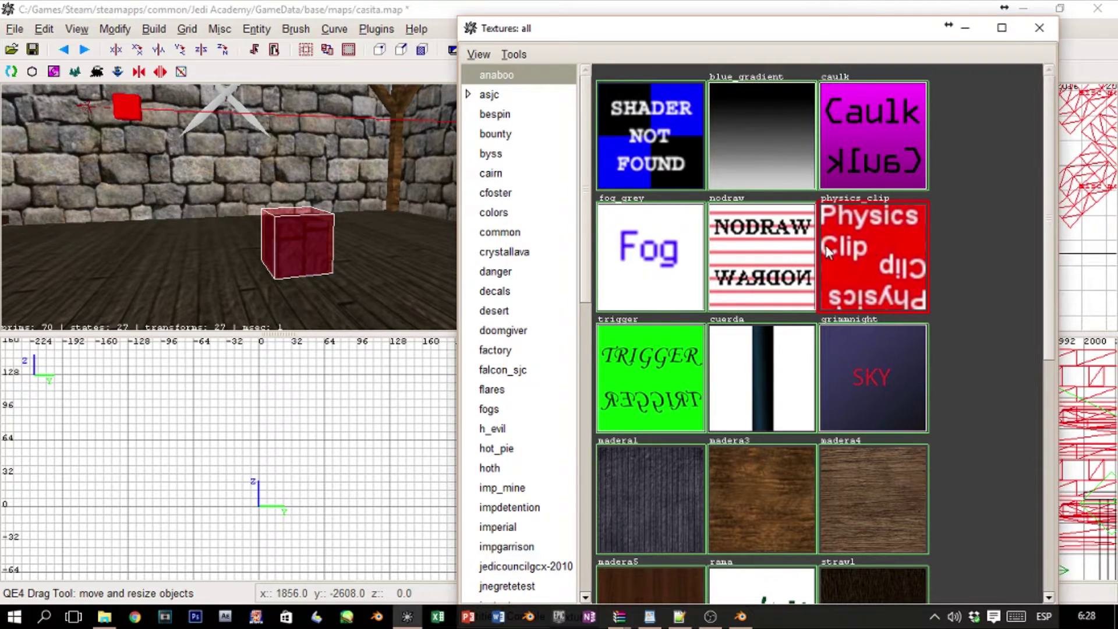
{"action": "left_click", "coordinate": [1037, 30]}
{"action": "right_click", "coordinate": [414, 245]}
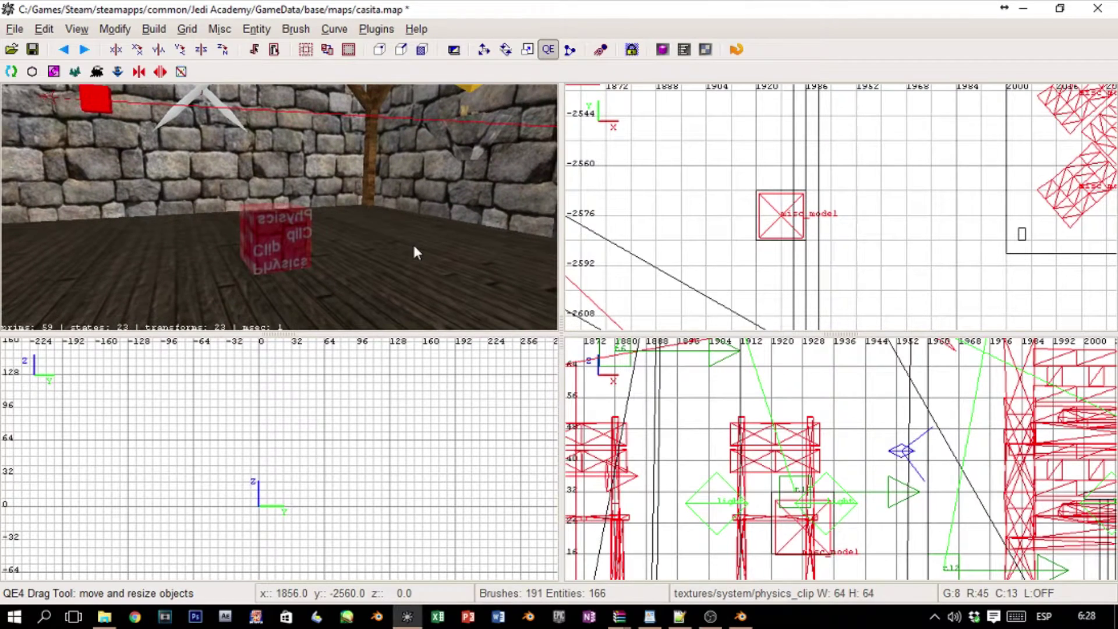
- Build the map with Q3Map2 (test) BSP -meta, -vis, -light -fast -filter
{"action": "left_click", "coordinate": [14, 29]}
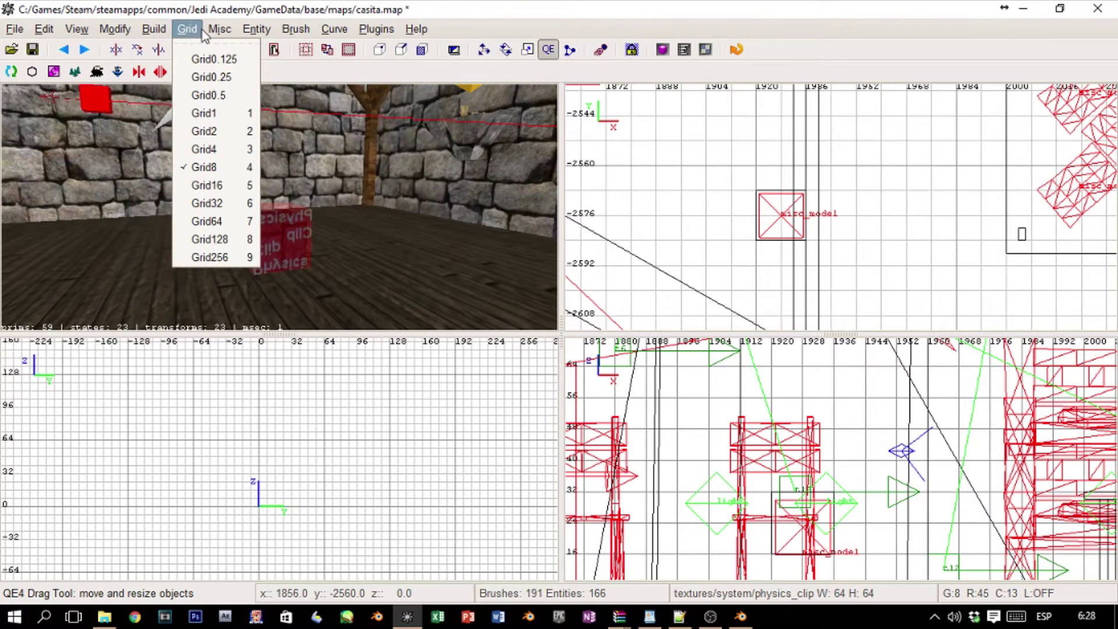
{"action": "mouse_move", "coordinate": [187, 29]}
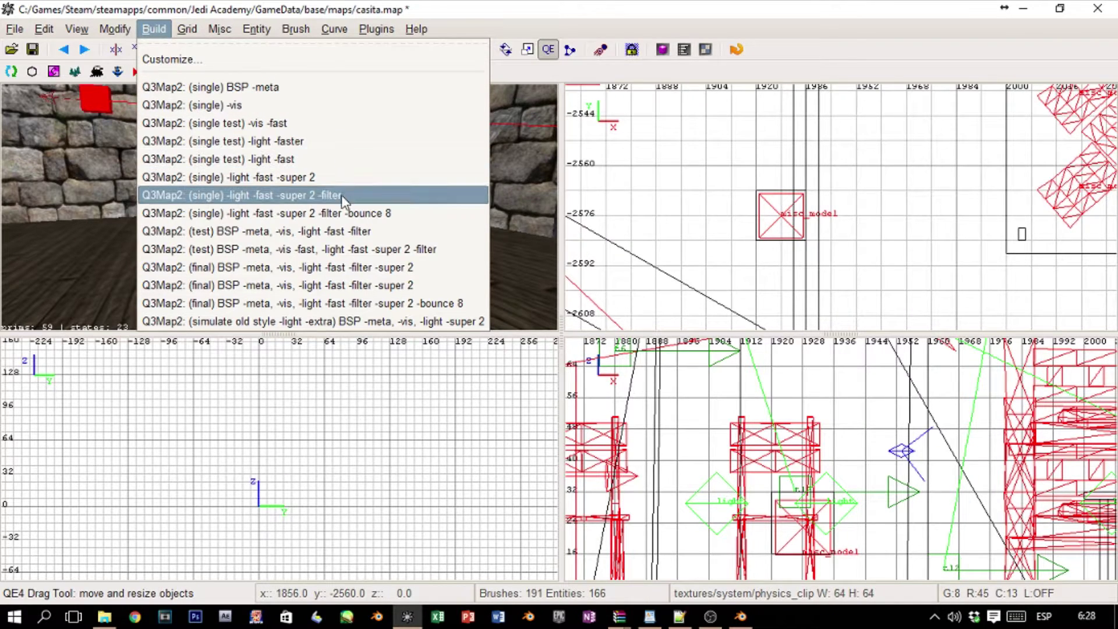
{"action": "left_click", "coordinate": [357, 229]}
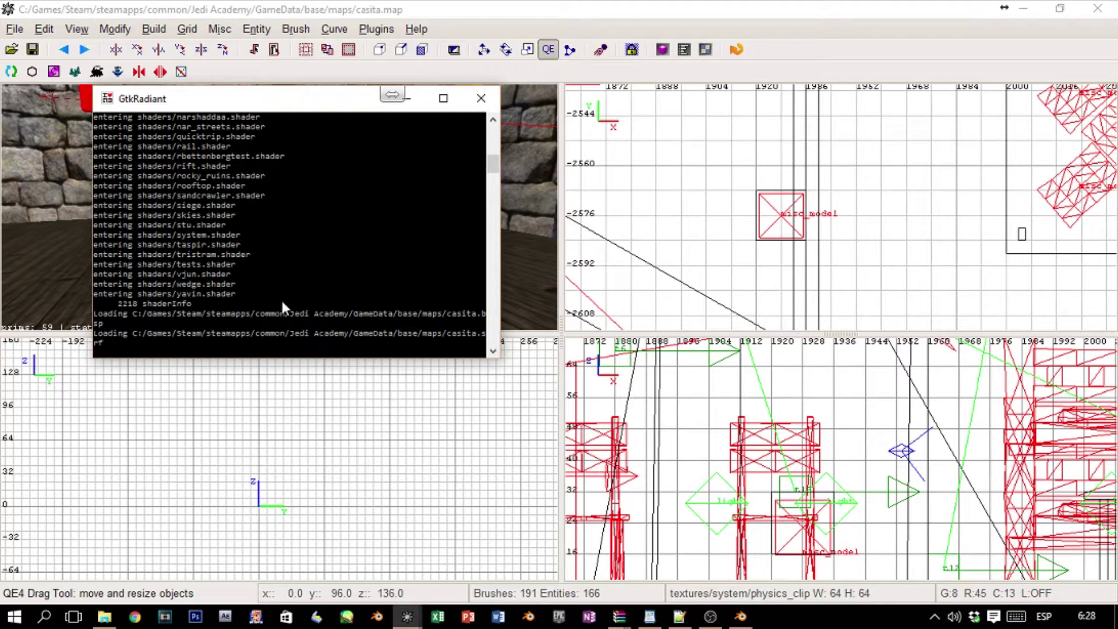
- Switch to Steam and bring up its game library
{"action": "left_click", "coordinate": [935, 616]}
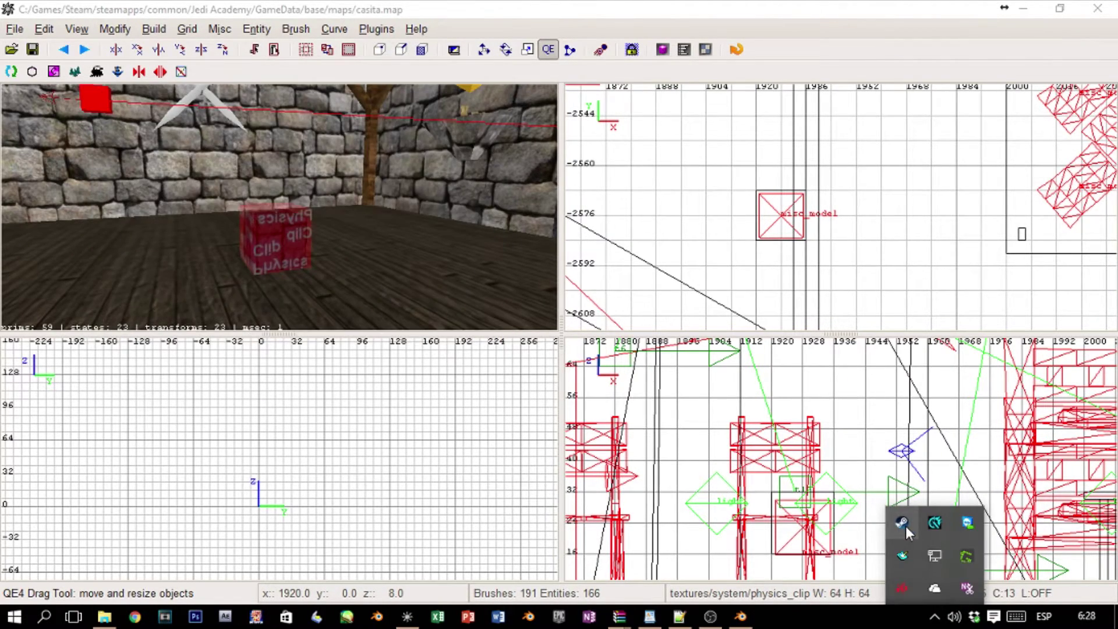
{"action": "right_click", "coordinate": [906, 526]}
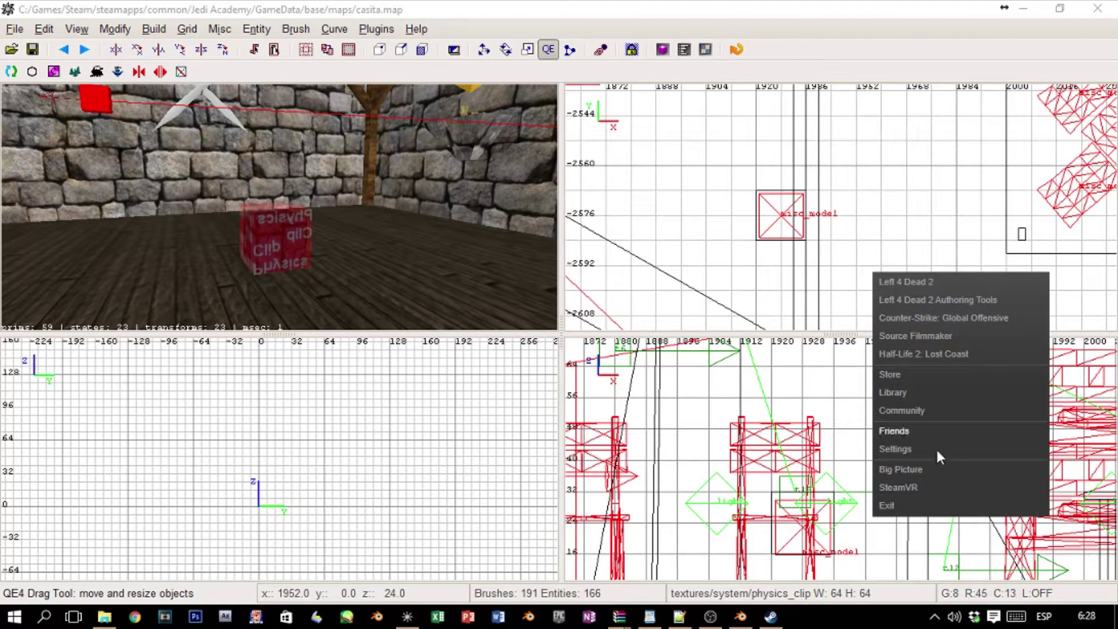
{"action": "left_click", "coordinate": [934, 617]}
{"action": "left_click", "coordinate": [935, 616]}
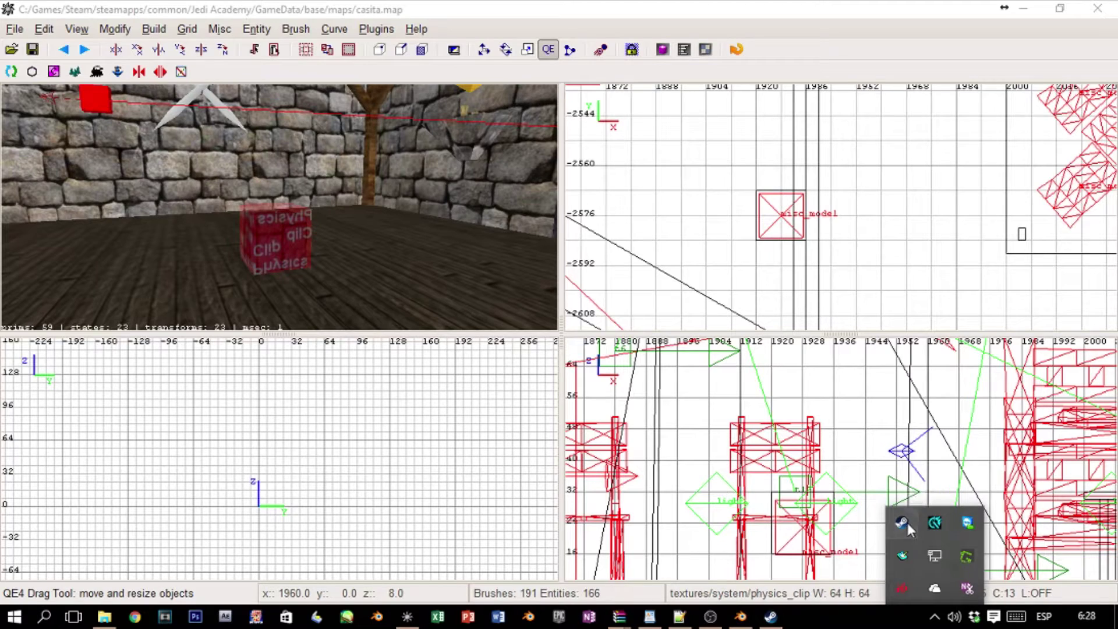
{"action": "right_click", "coordinate": [904, 524]}
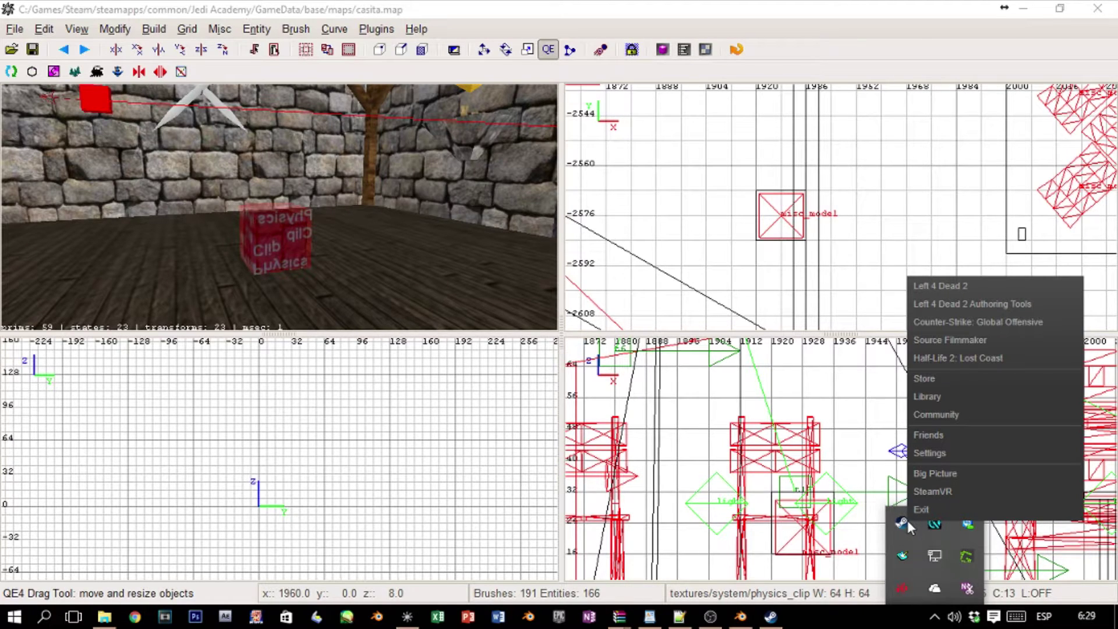
{"action": "right_click", "coordinate": [907, 520]}
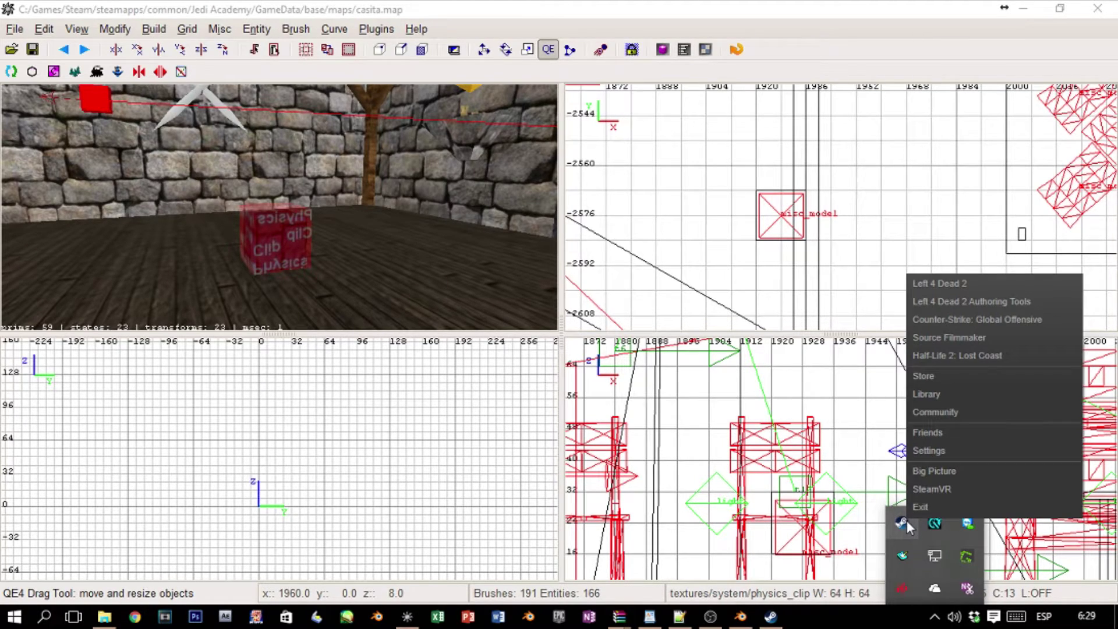
{"action": "right_click", "coordinate": [905, 528]}
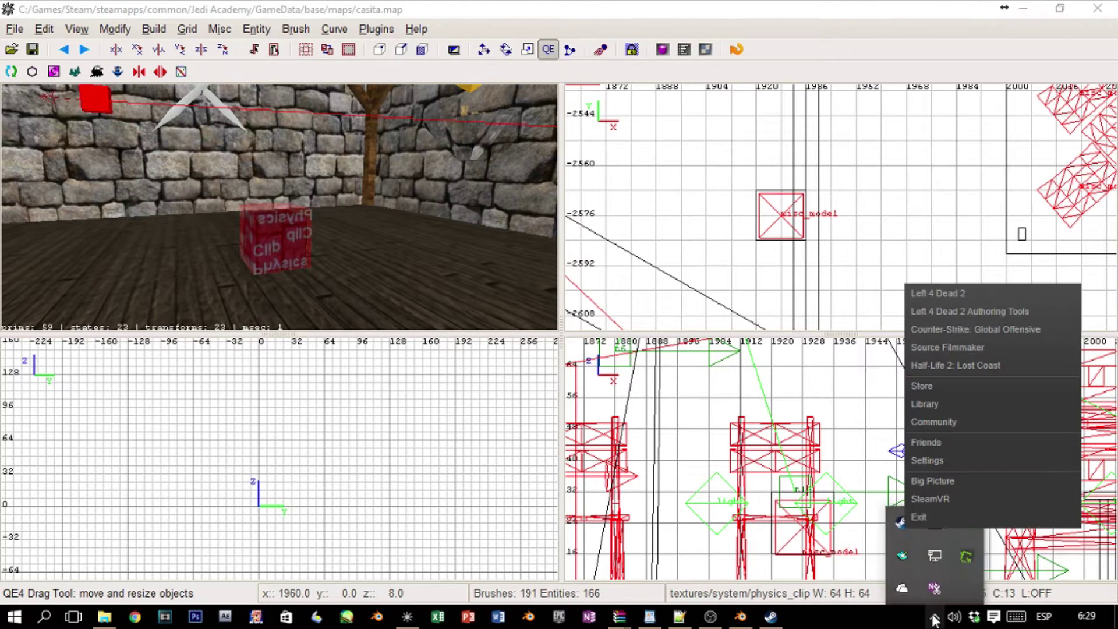
{"action": "double_click", "coordinate": [899, 527]}
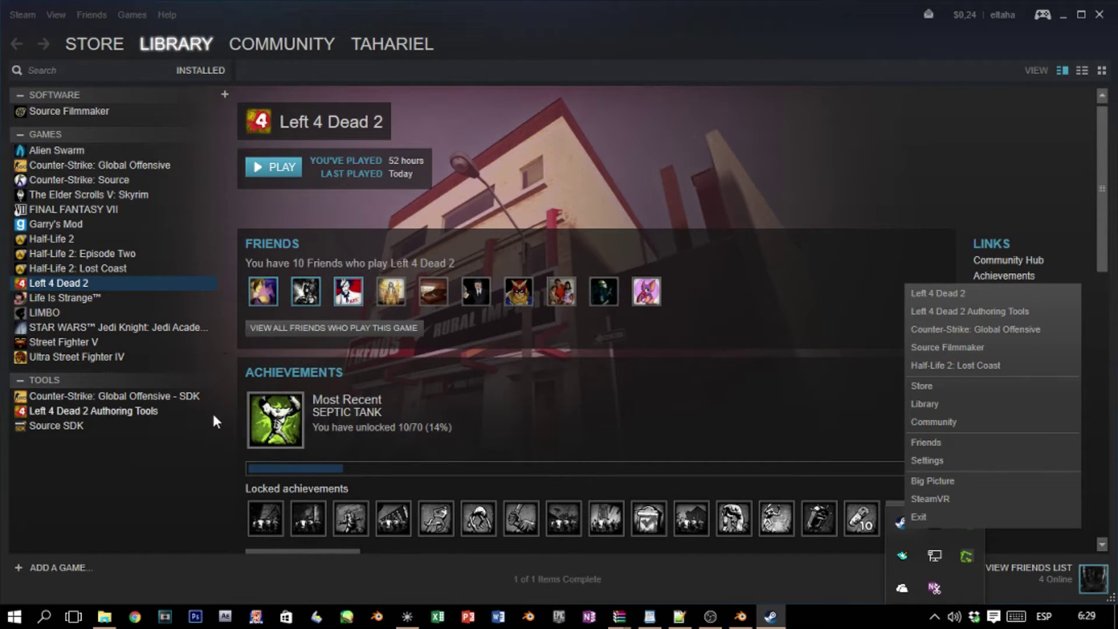
{"action": "left_click", "coordinate": [159, 428]}
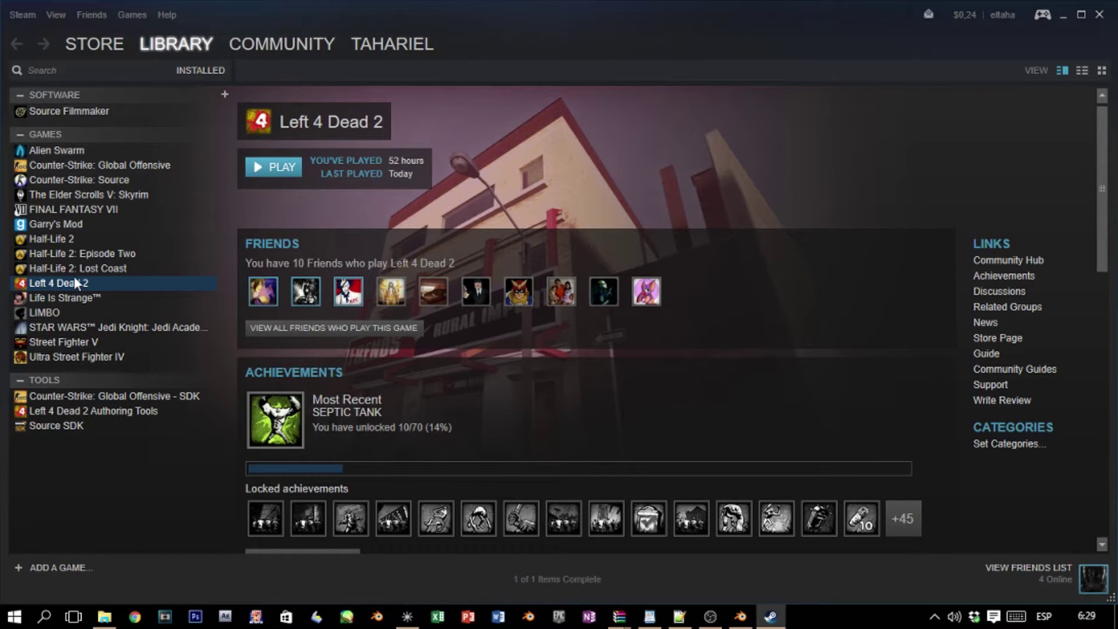
- Launch STAR WARS Jedi Knight: Jedi Academy from the library with the Launch Multiplayer option
{"action": "left_click", "coordinate": [97, 325]}
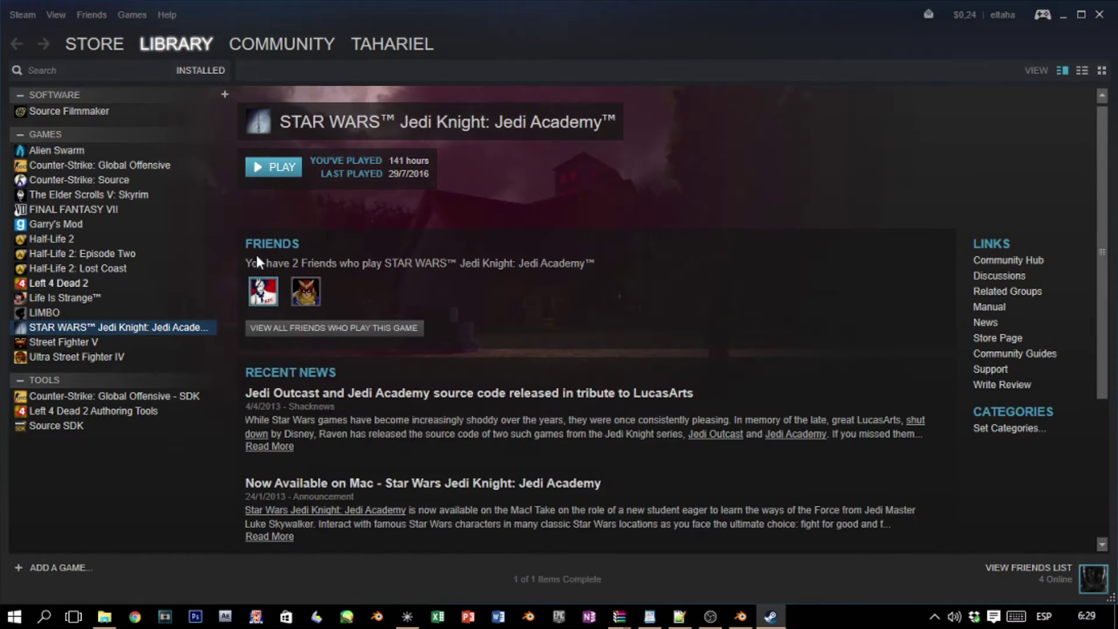
{"action": "left_click", "coordinate": [290, 168]}
{"action": "left_click", "coordinate": [508, 316]}
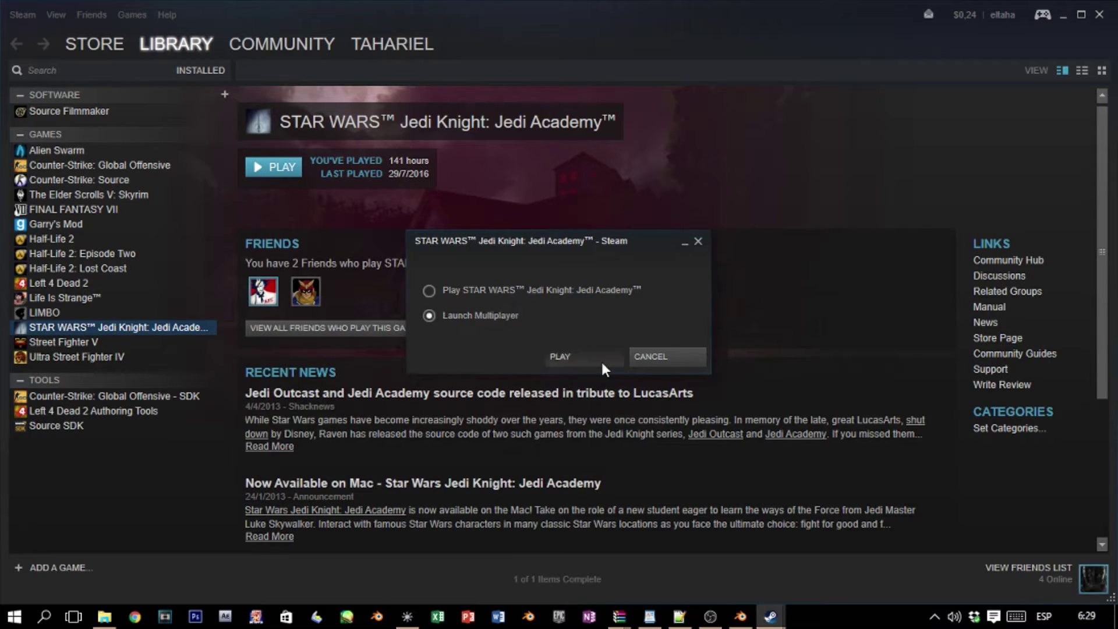
{"action": "left_click", "coordinate": [600, 357]}
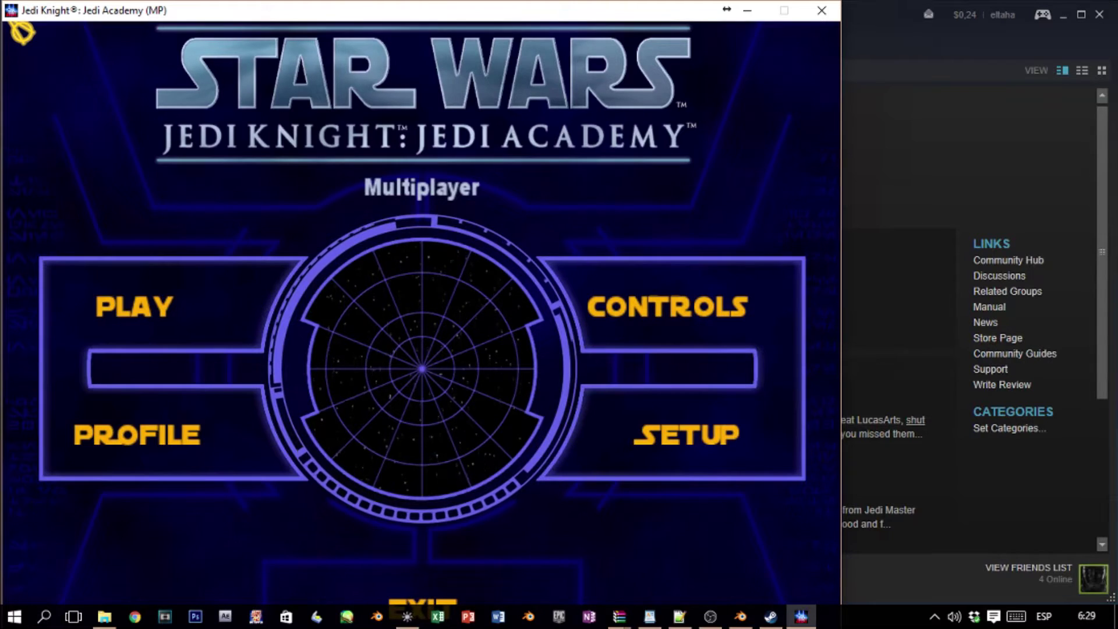
- Load the casita map with the devmap command in the game console and join the game
{"action": "key", "text": "Escape"}
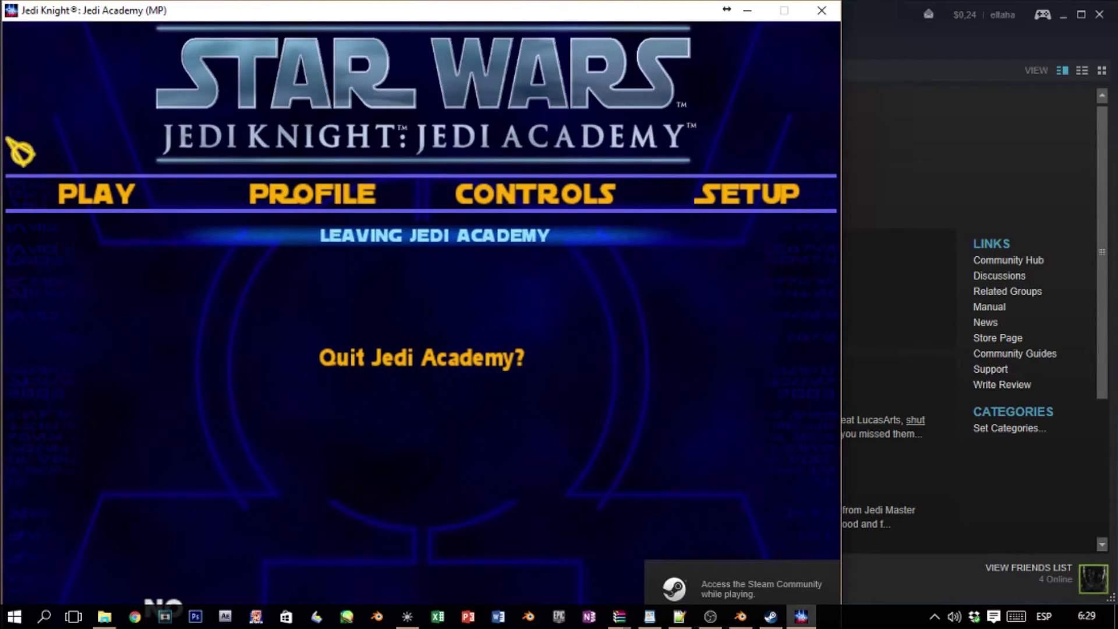
{"action": "key", "text": "Escape"}
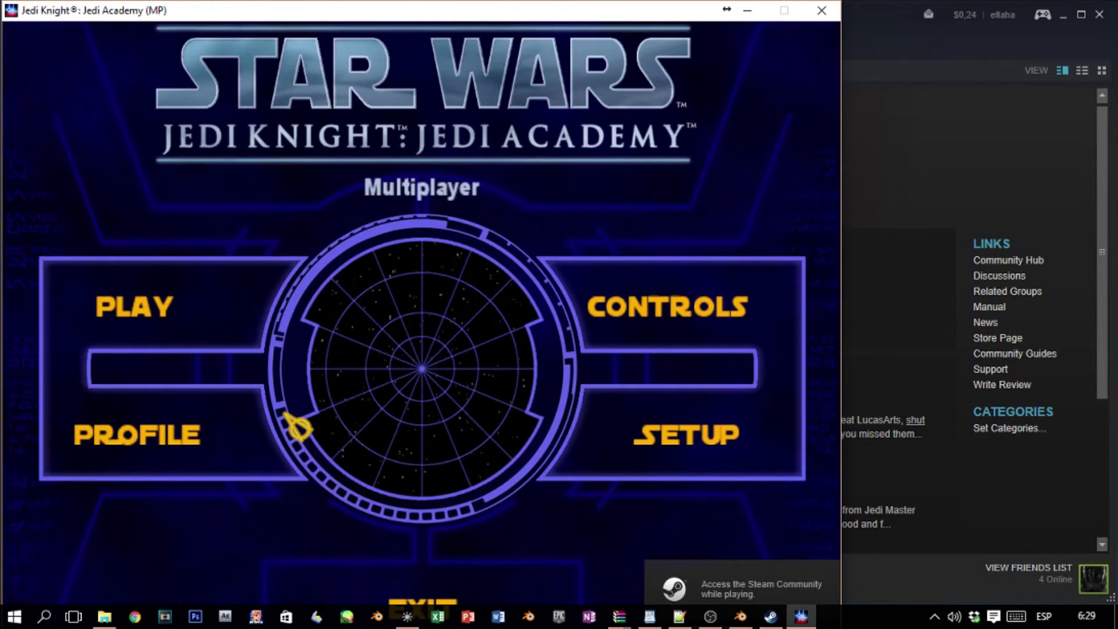
{"action": "key", "text": "shift+grave"}
{"action": "type", "text": "dev"}
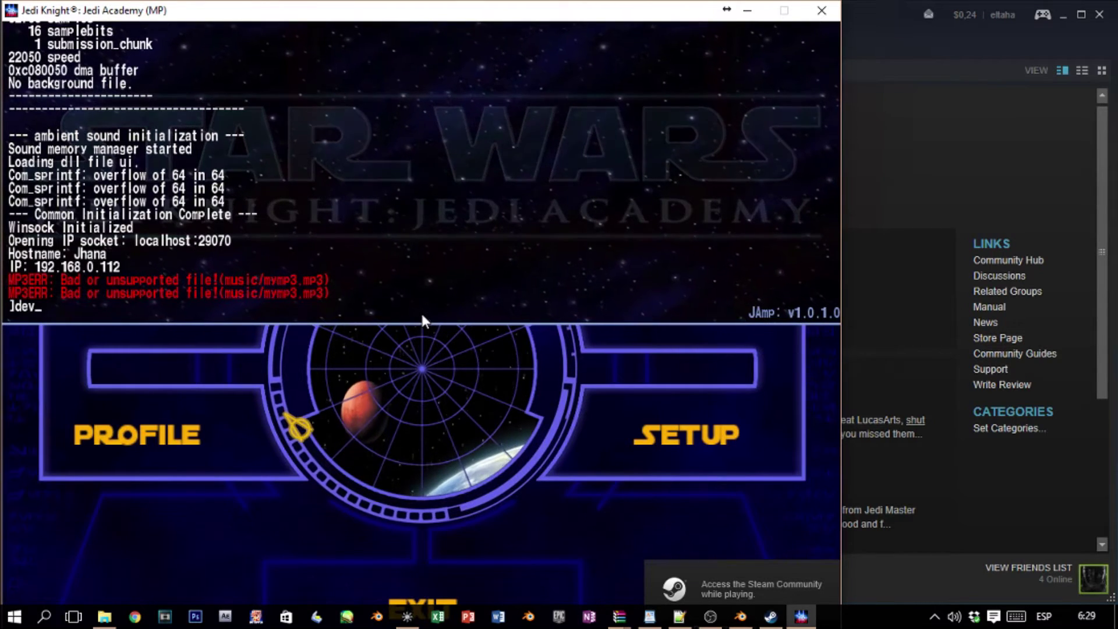
{"action": "type", "text": "map casit"}
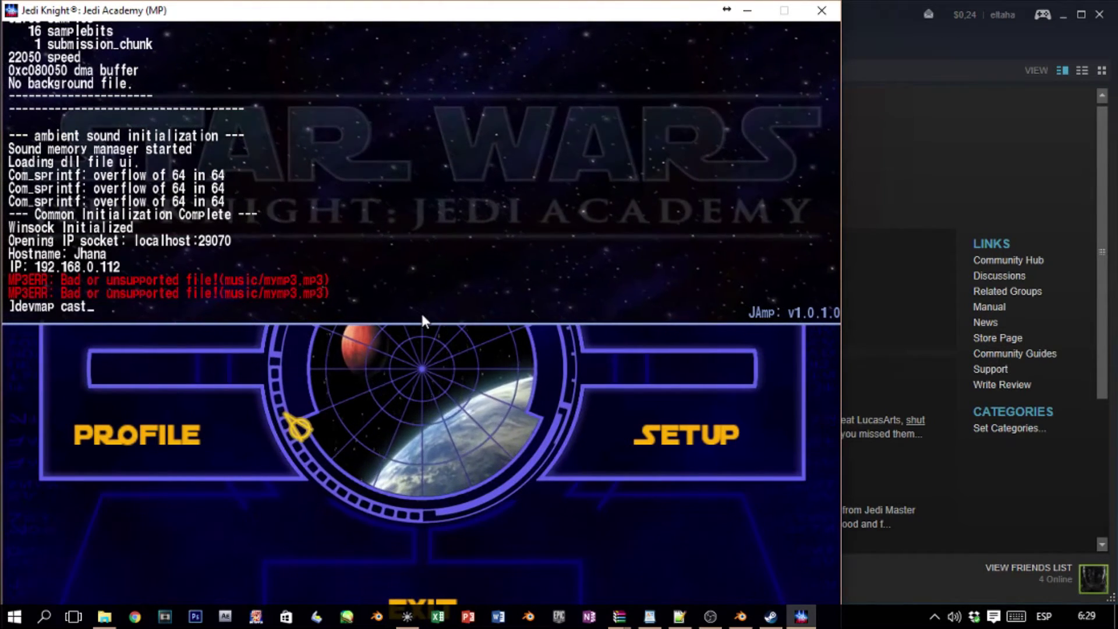
{"action": "key", "text": "Return"}
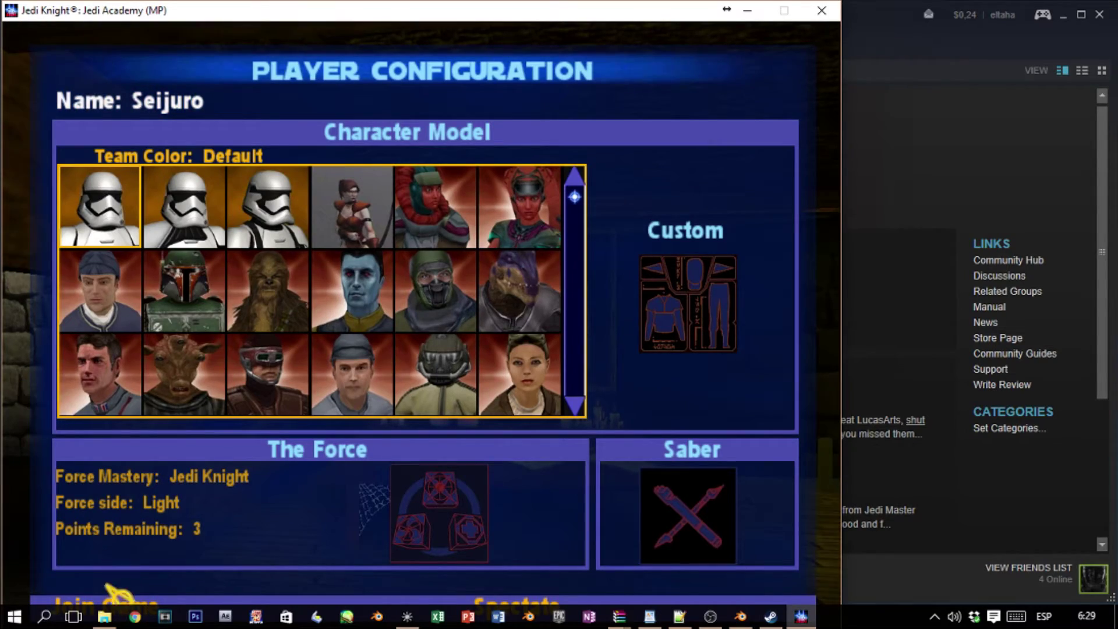
{"action": "left_click", "coordinate": [123, 606]}
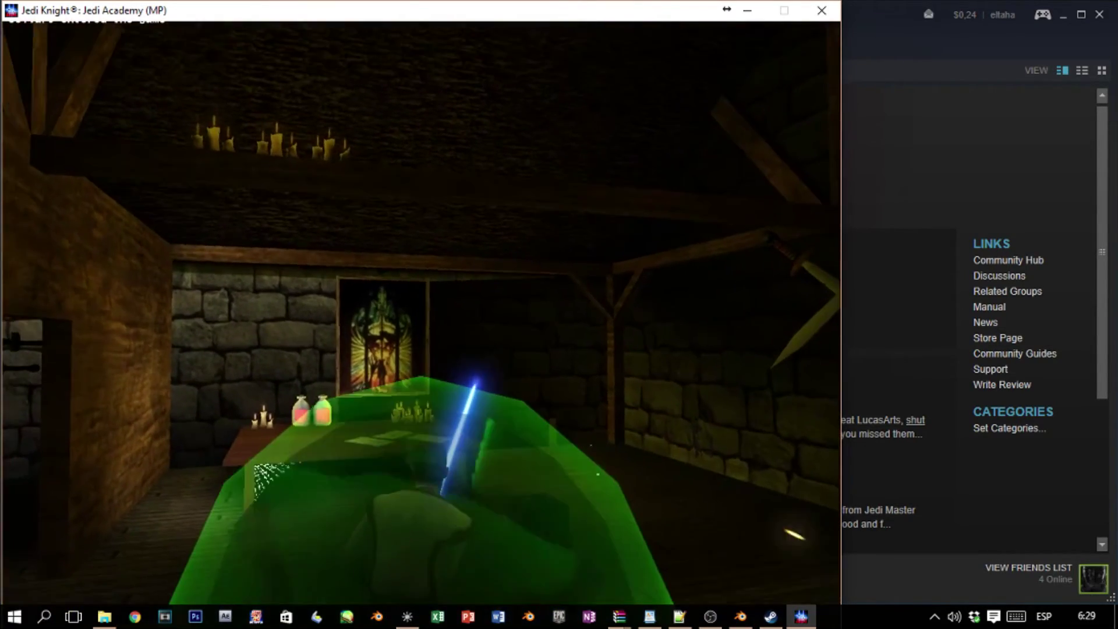
- Walk around the room in the game and examine the brick model up close
{"action": "key", "text": "c"}
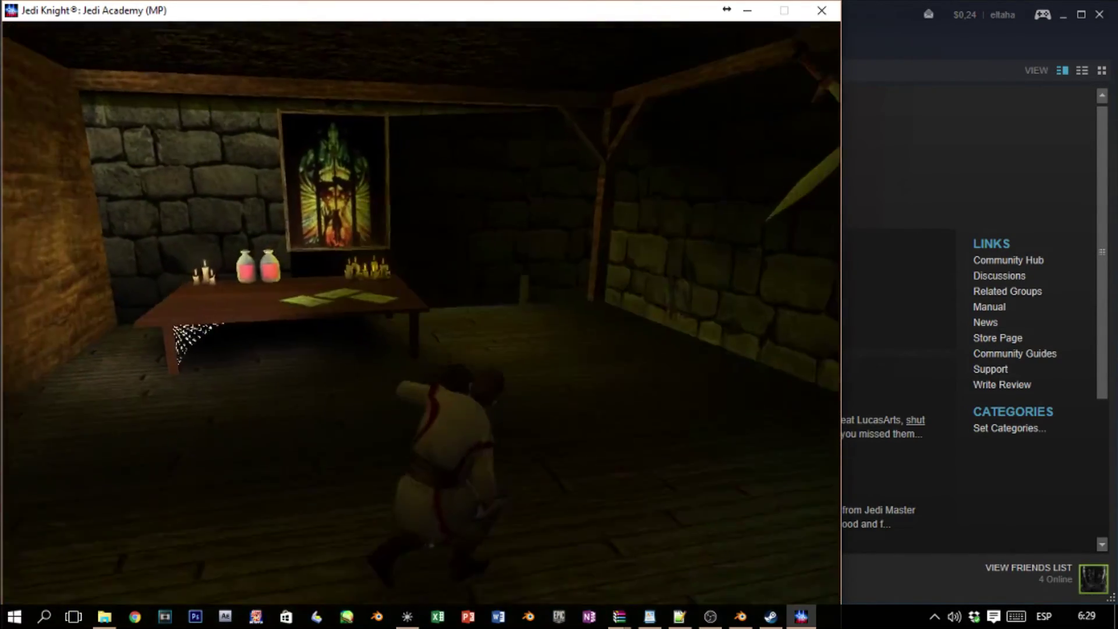
{"action": "key", "text": "c"}
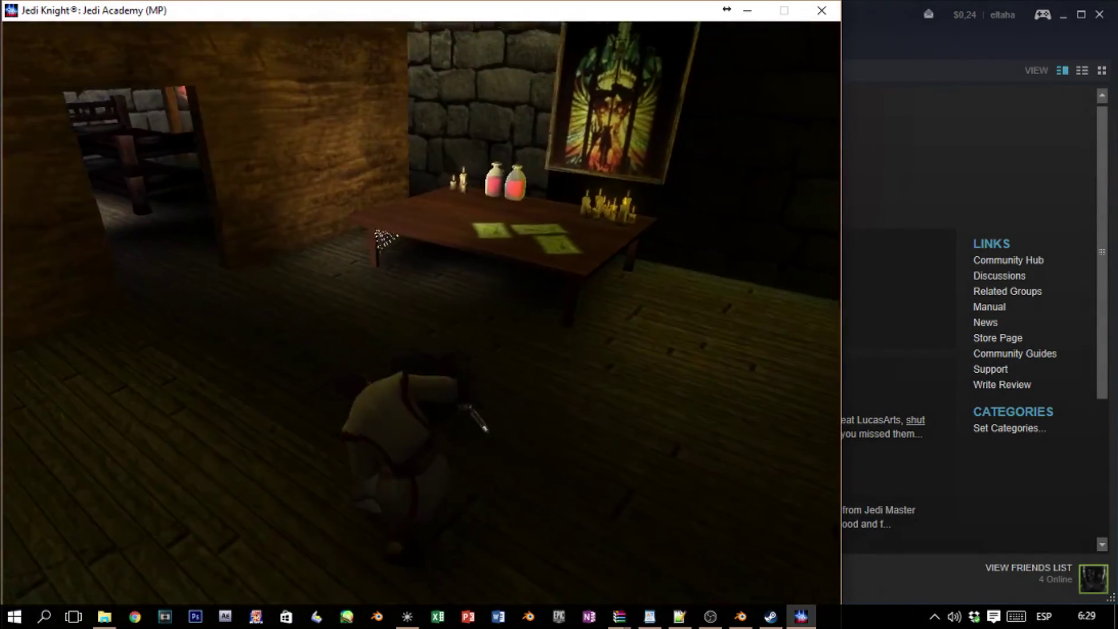
{"action": "key", "text": "c"}
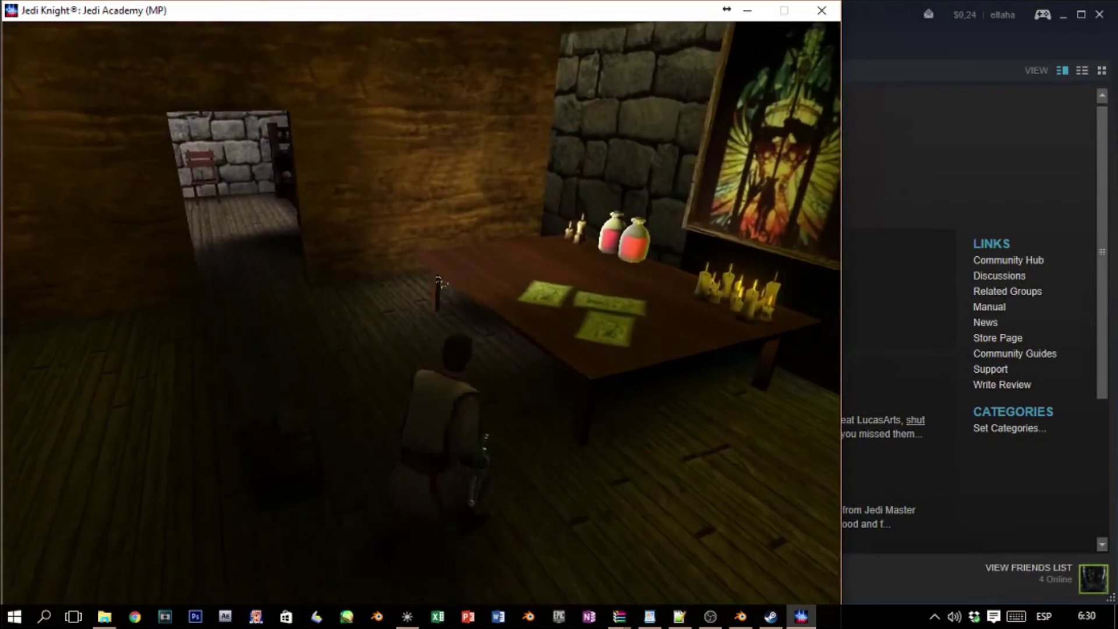
{"action": "key", "text": "w"}
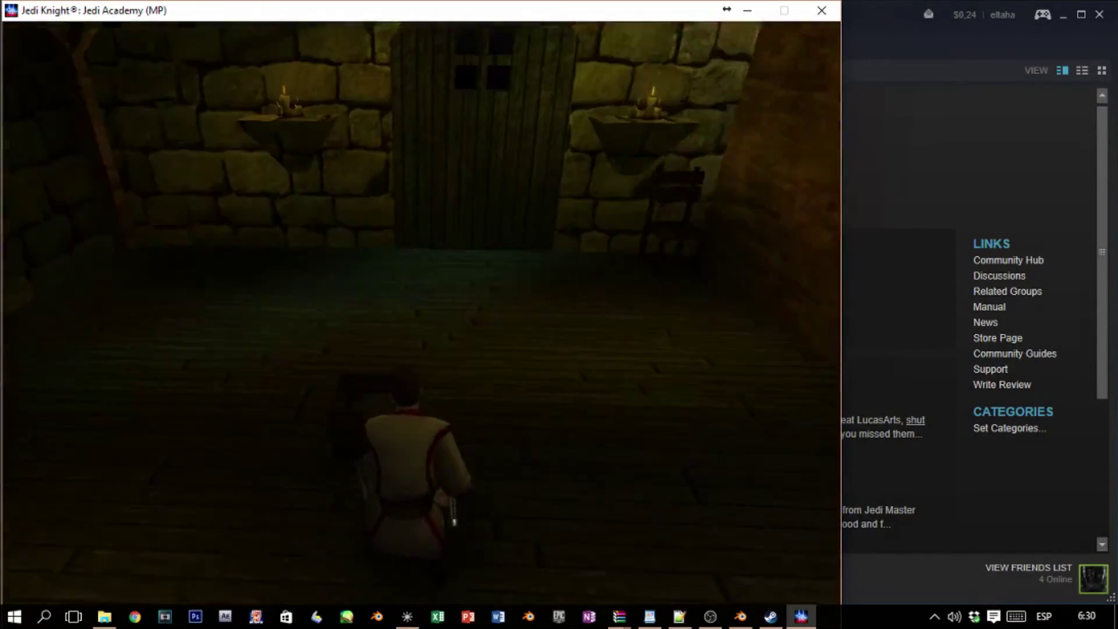
{"action": "key", "text": "w"}
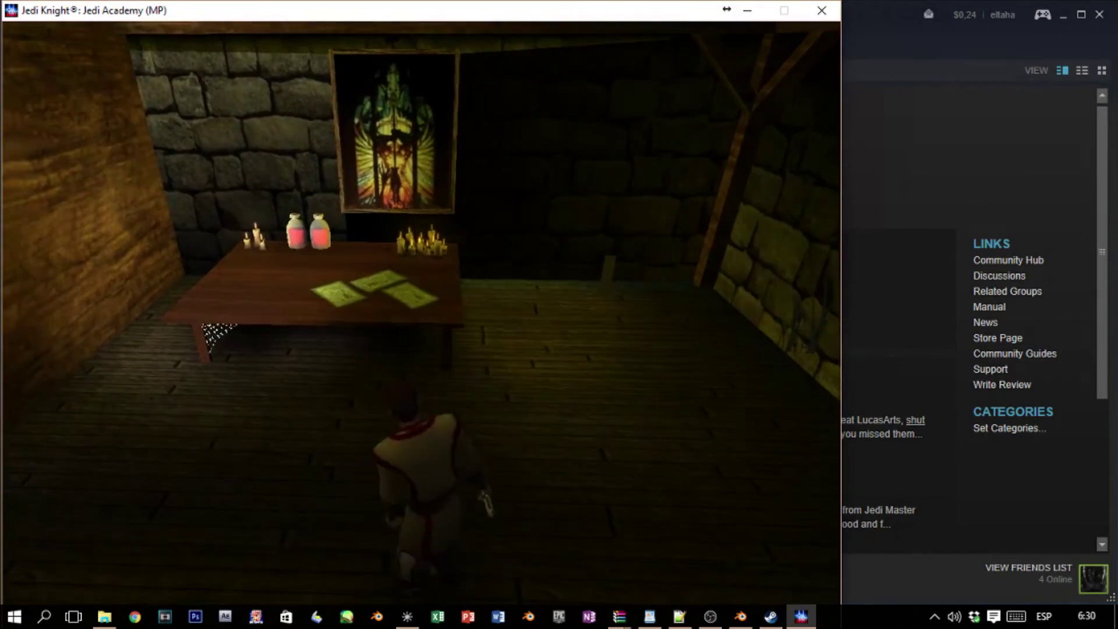
{"action": "key", "text": "w"}
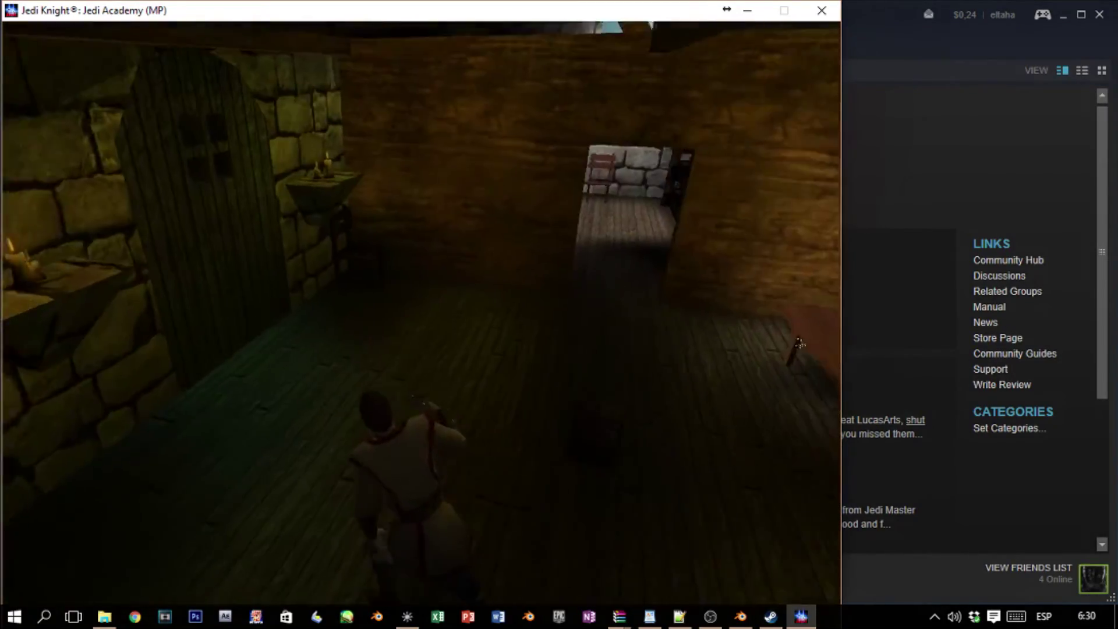
{"action": "key", "text": "w"}
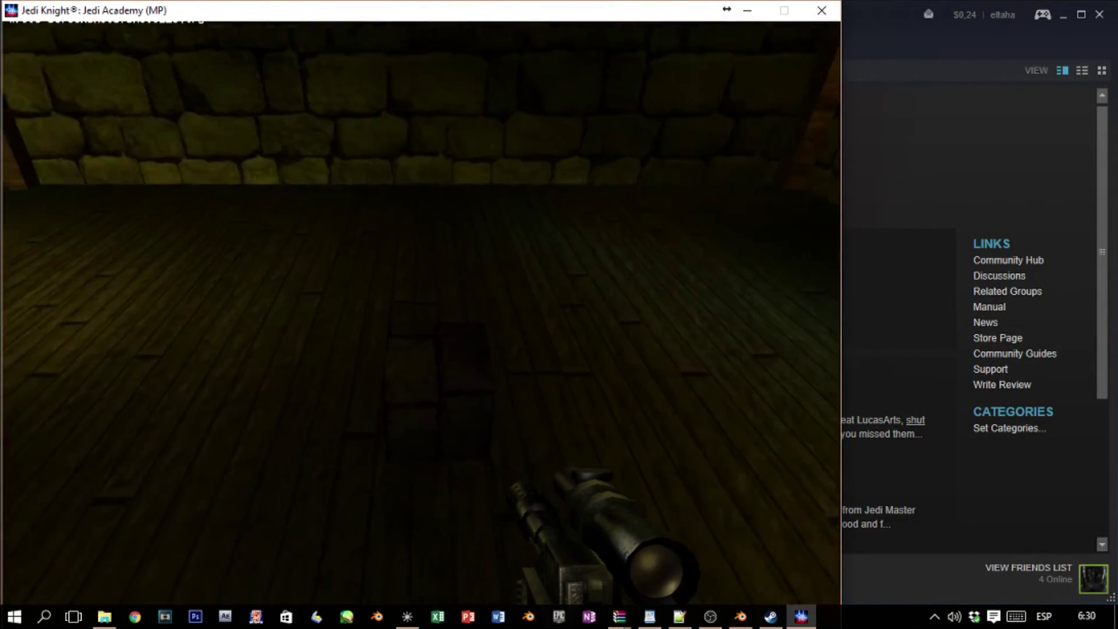
- Fire the weapon at the brick from several positions to test the collision of its physics_clip brush
{"action": "left_click", "coordinate": [421, 313]}
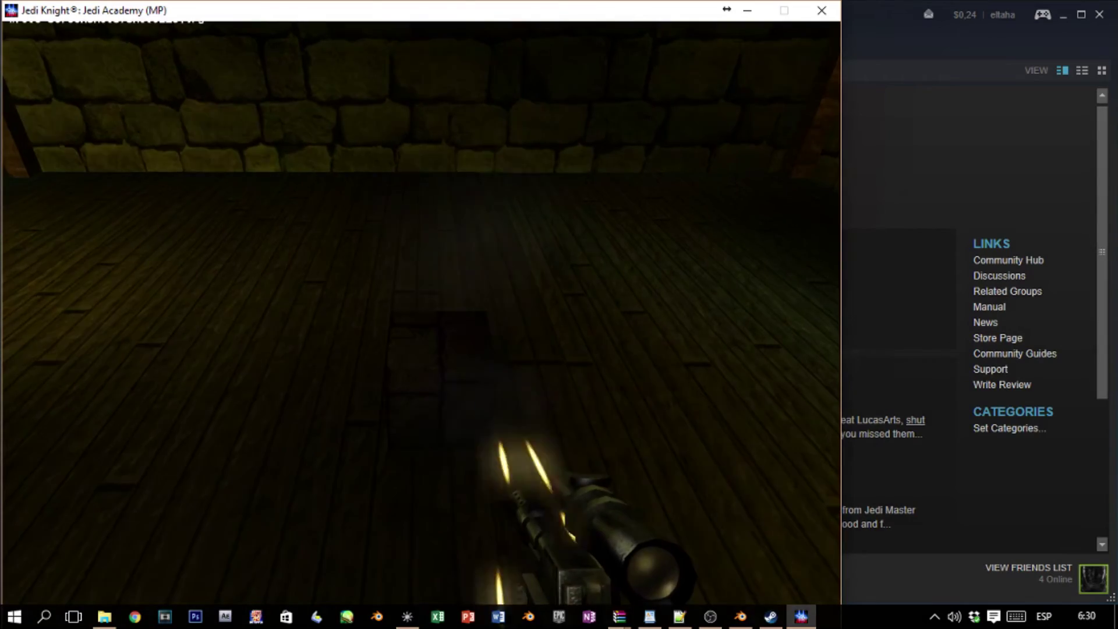
{"action": "key", "text": "s"}
{"action": "left_click", "coordinate": [421, 313]}
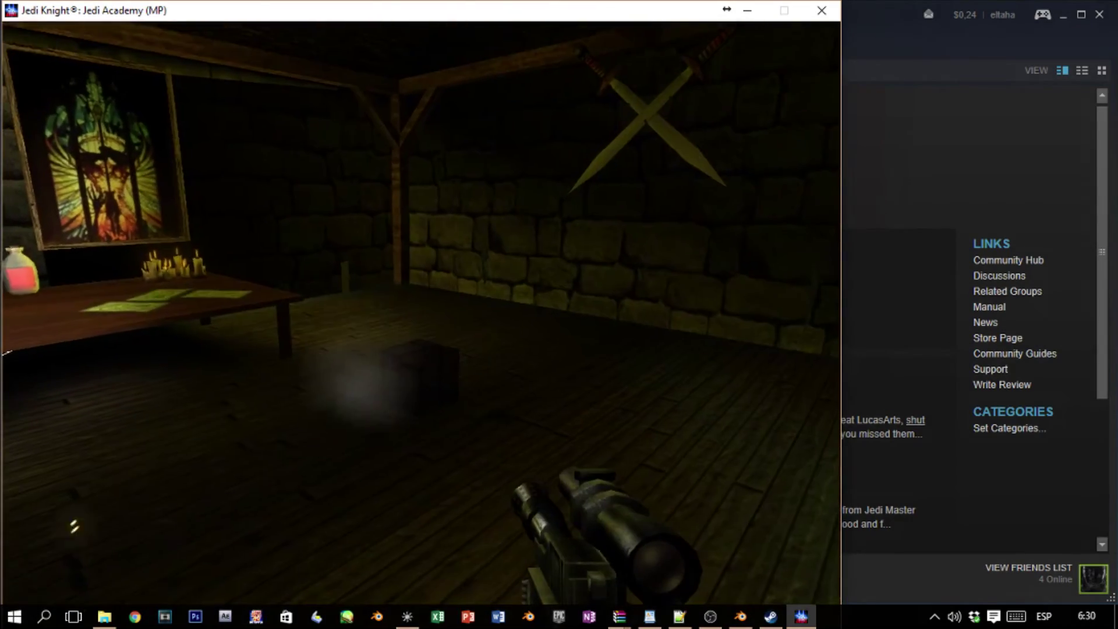
{"action": "key", "text": "s"}
{"action": "left_click", "coordinate": [421, 313]}
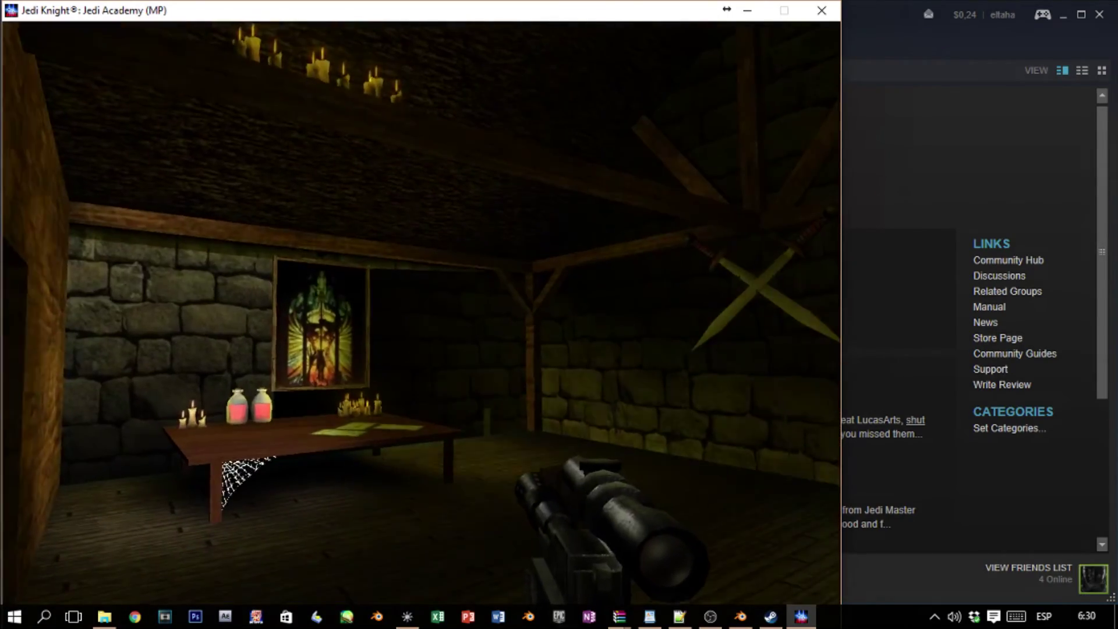
- Walk through the adjoining room and back to view the brick beneath the crossed swords
{"action": "key", "text": "w"}
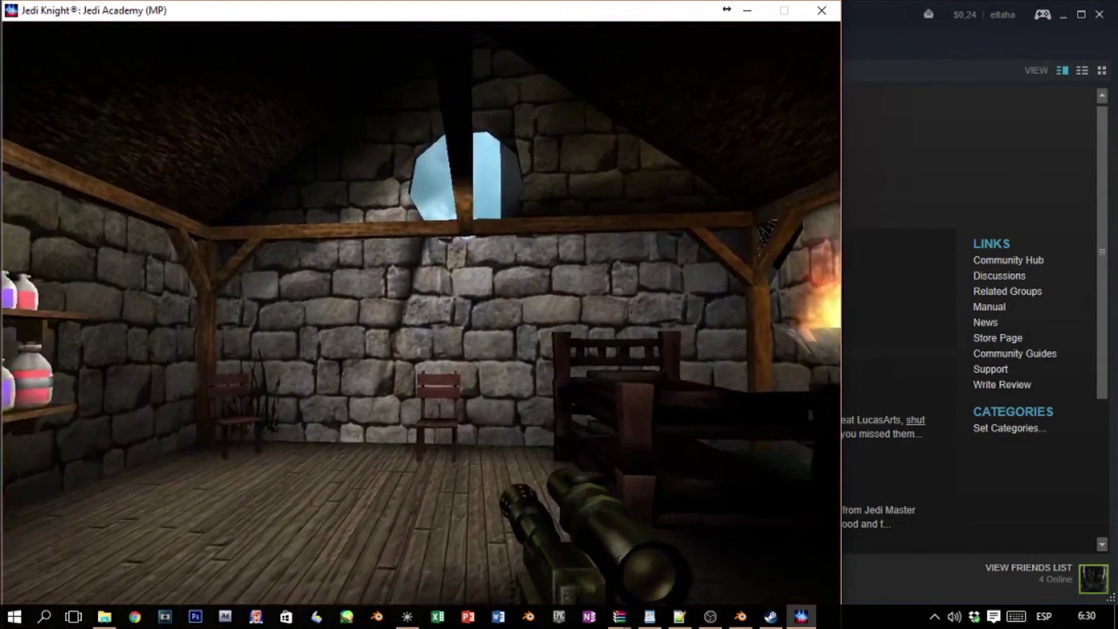
{"action": "key", "text": "w"}
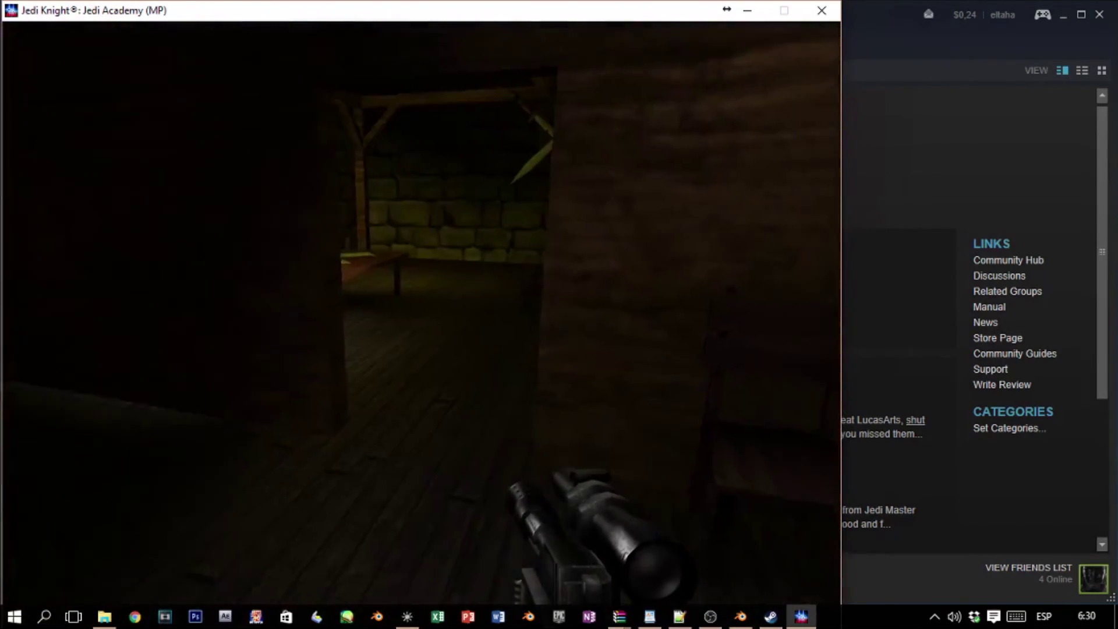
{"action": "key", "text": "w"}
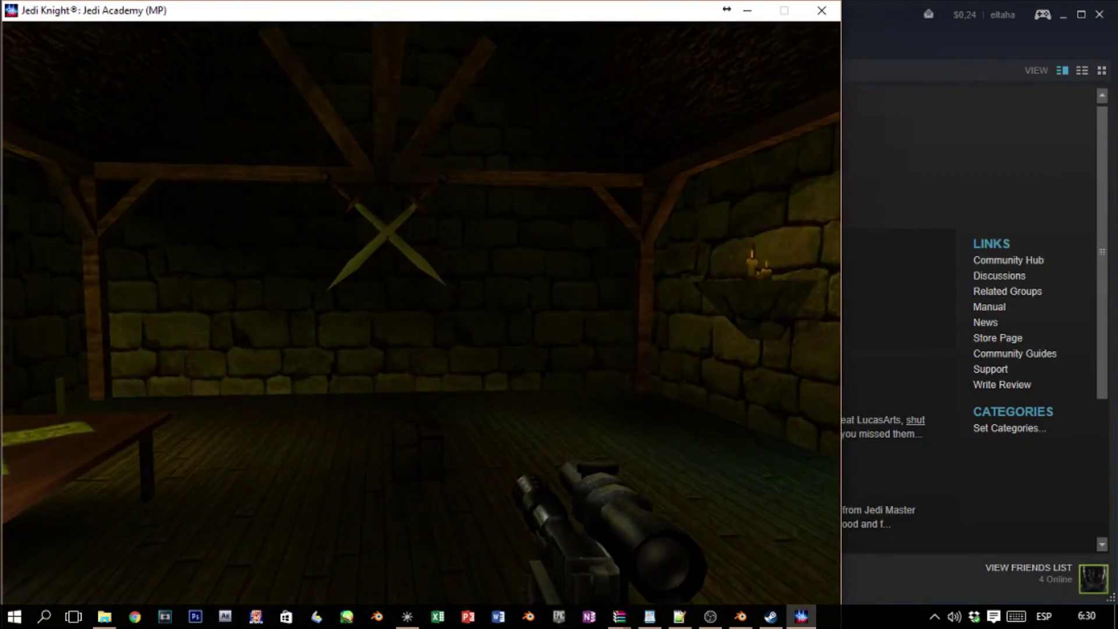